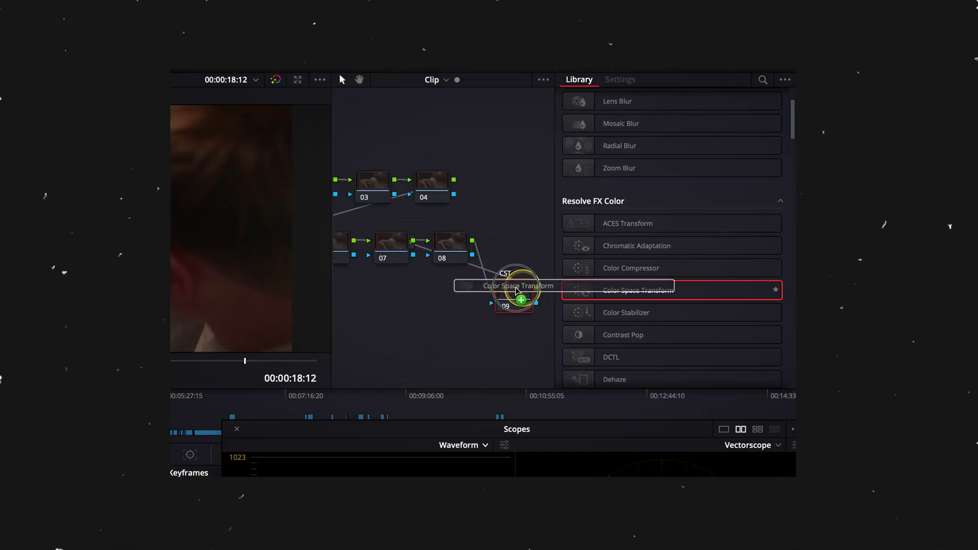
Switch the node graph to timeline level and review the Color Space Transform settings of the to Rec.709 node
{"action": "left_click_drag", "start_coordinate": [518, 291], "coordinate": [509, 298]}
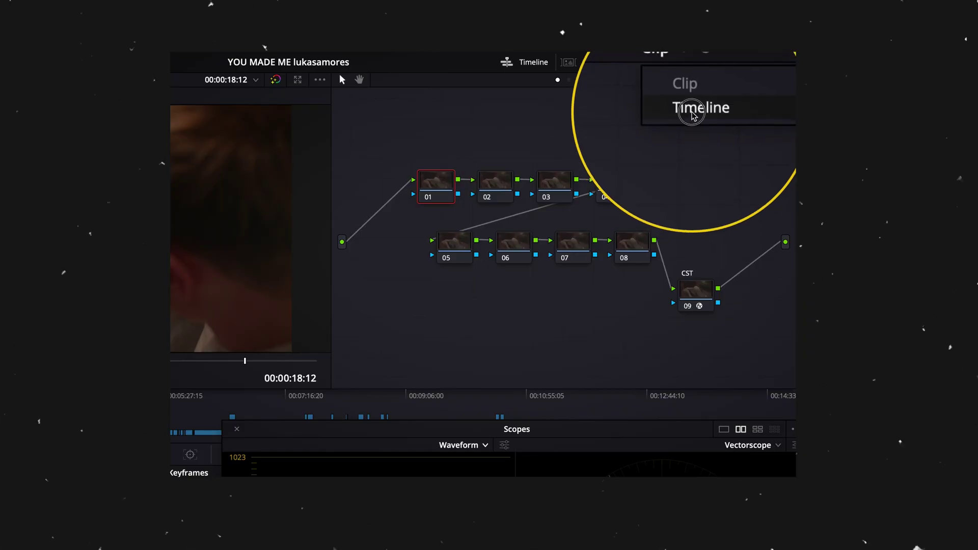
{"action": "left_click", "coordinate": [690, 115]}
{"action": "left_click", "coordinate": [514, 239]}
{"action": "left_click", "coordinate": [702, 62]}
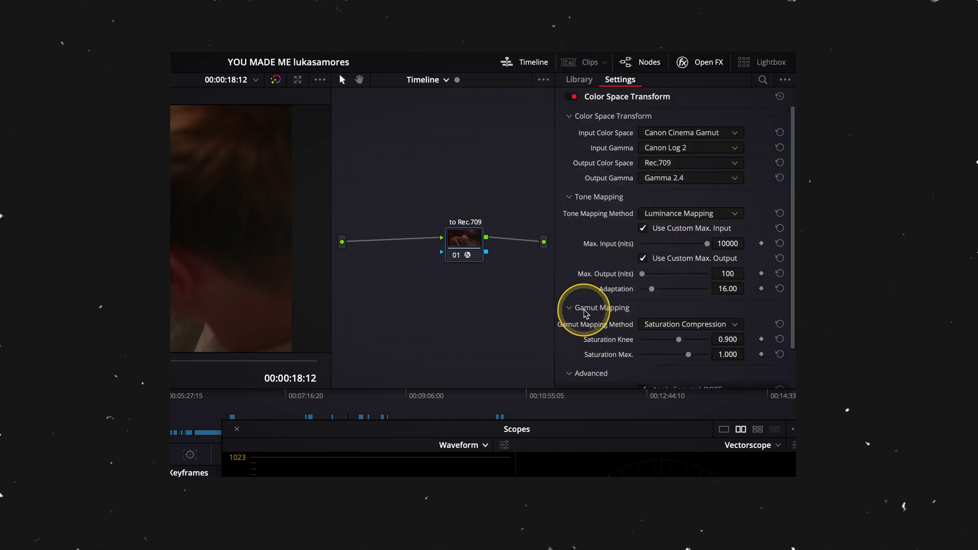
{"action": "scroll", "coordinate": [586, 313], "scroll_direction": "down", "scroll_amount": 2}
{"action": "scroll", "coordinate": [564, 305], "scroll_direction": "up", "scroll_amount": 3}
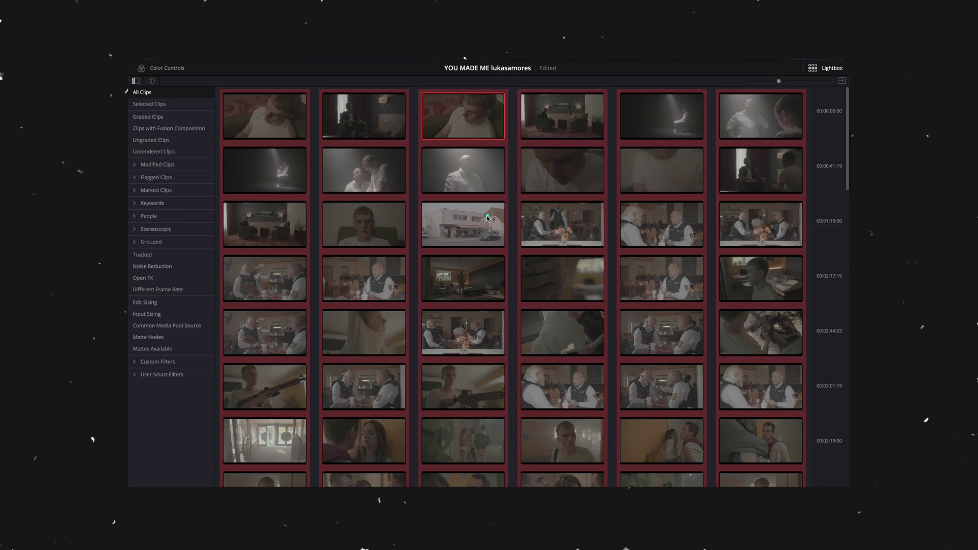
Inspect the timeline-level Color Space Transform's input and output color space and gamma settings
{"action": "left_click", "coordinate": [487, 216]}
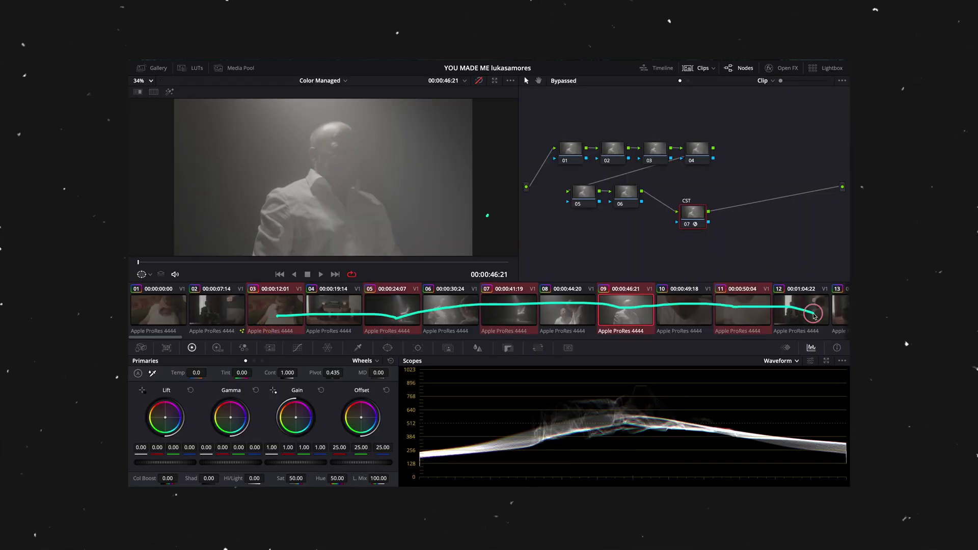
{"action": "left_click", "coordinate": [693, 80]}
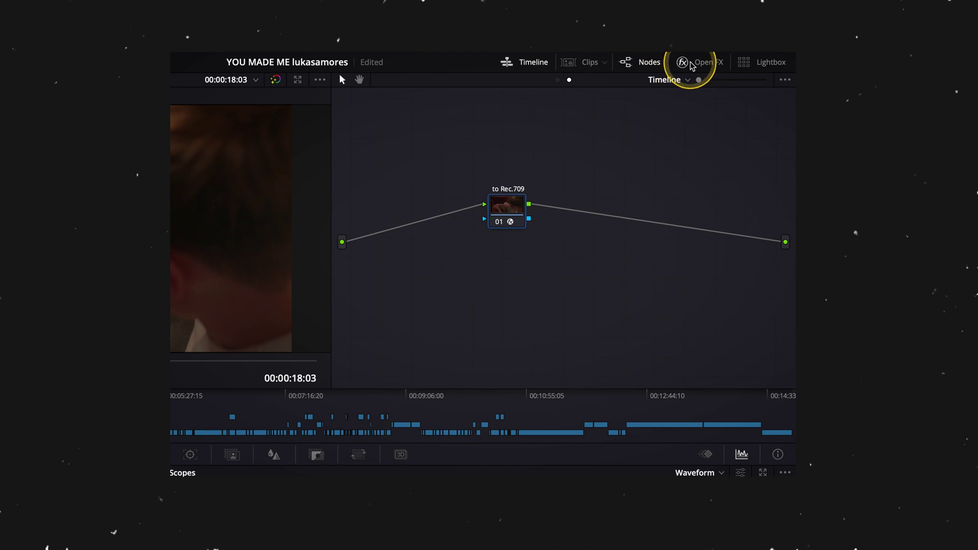
{"action": "left_click", "coordinate": [683, 62]}
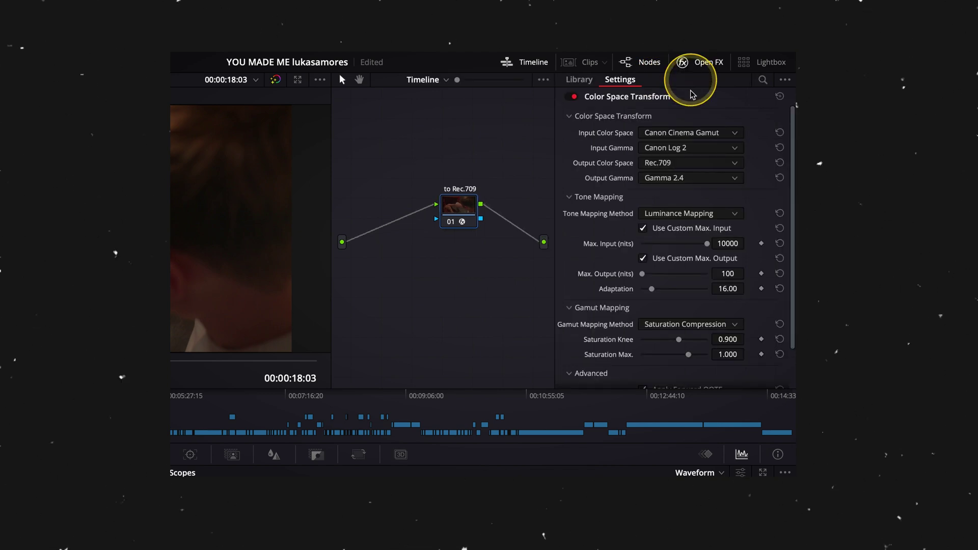
{"action": "left_click", "coordinate": [686, 133]}
{"action": "left_click", "coordinate": [683, 175]}
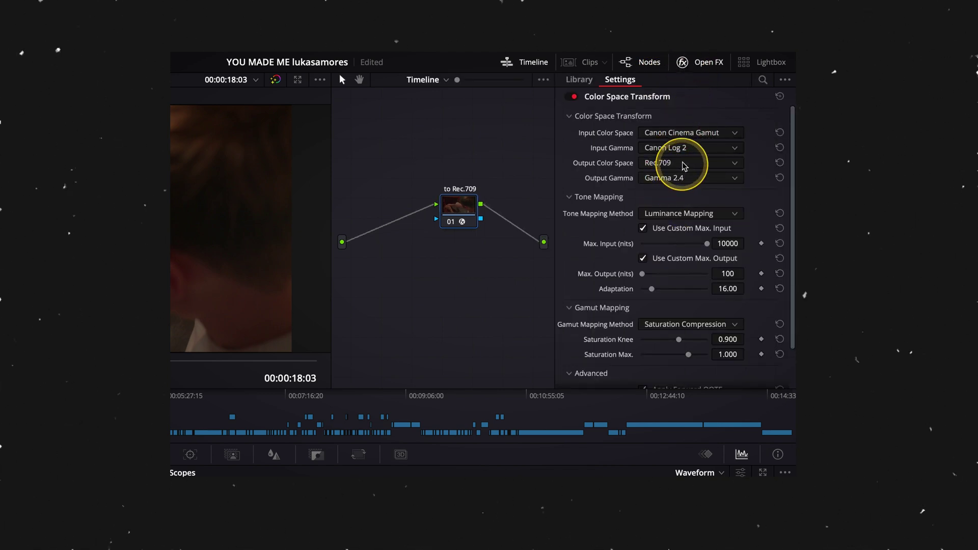
{"action": "left_click", "coordinate": [685, 163]}
{"action": "scroll", "coordinate": [696, 247], "scroll_direction": "down", "scroll_amount": 2}
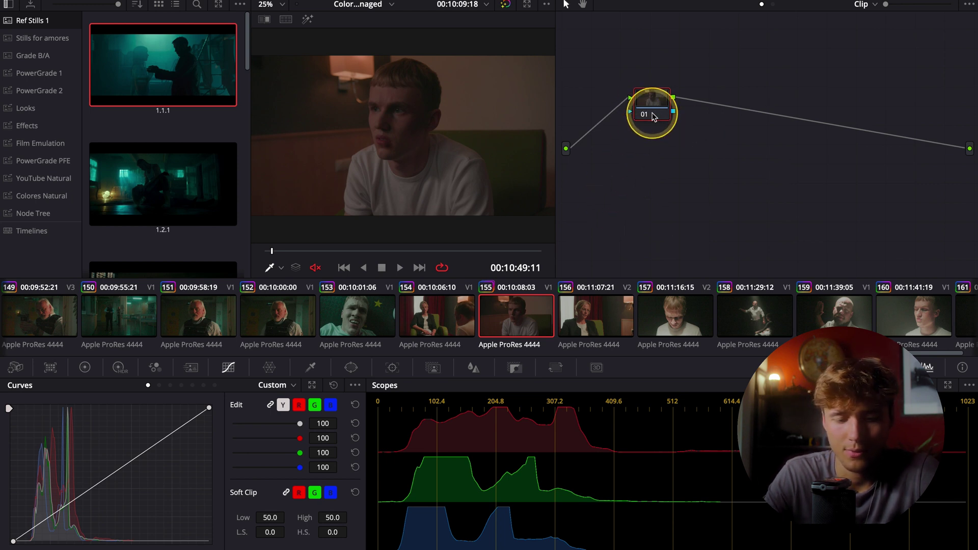
Add three serial nodes after node 01 in the clip's node graph
{"action": "key", "text": "alt+s"}
{"action": "key", "text": "alt+s"}
{"action": "key", "text": "alt+s"}
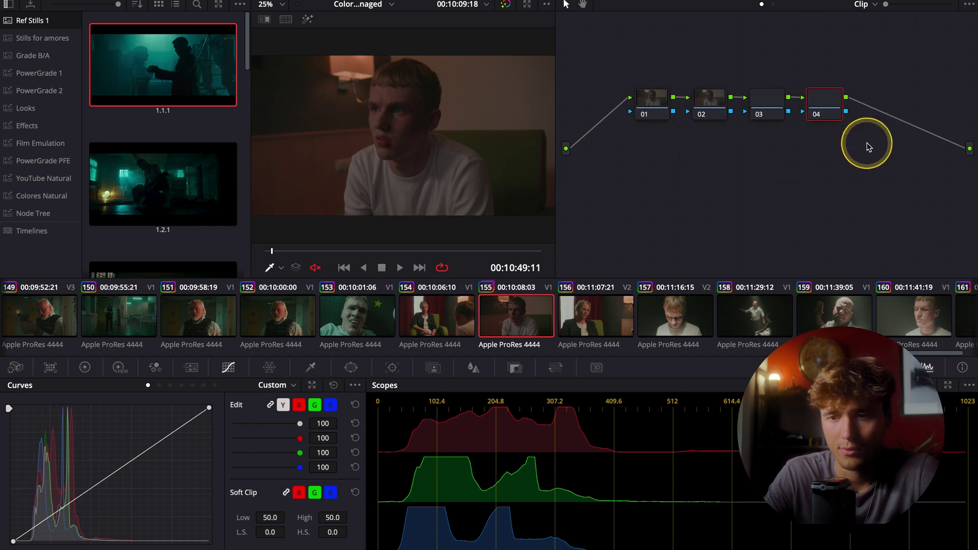
Find the Color Space Transform effect in the effects library and apply it to the clip's node 04
{"action": "left_click", "coordinate": [887, 1]}
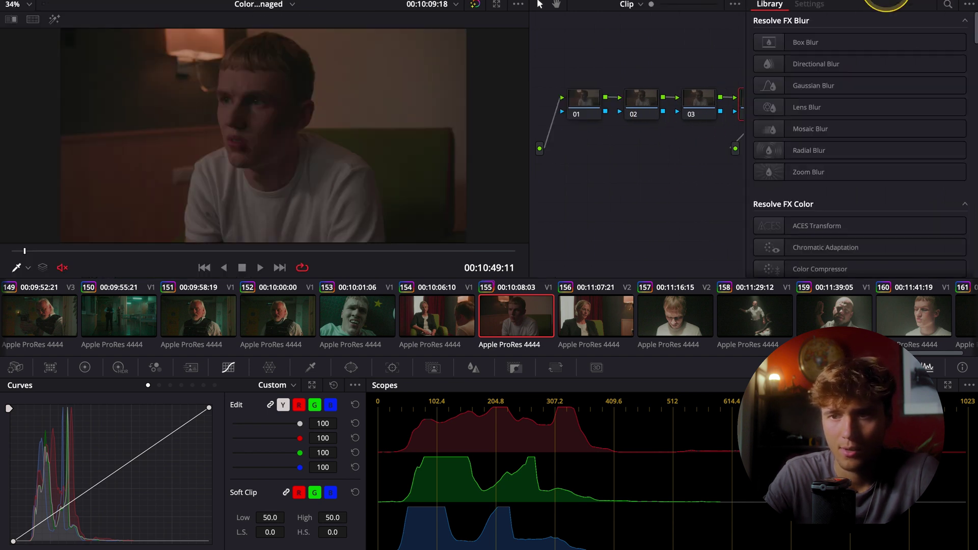
{"action": "left_click", "coordinate": [948, 5]}
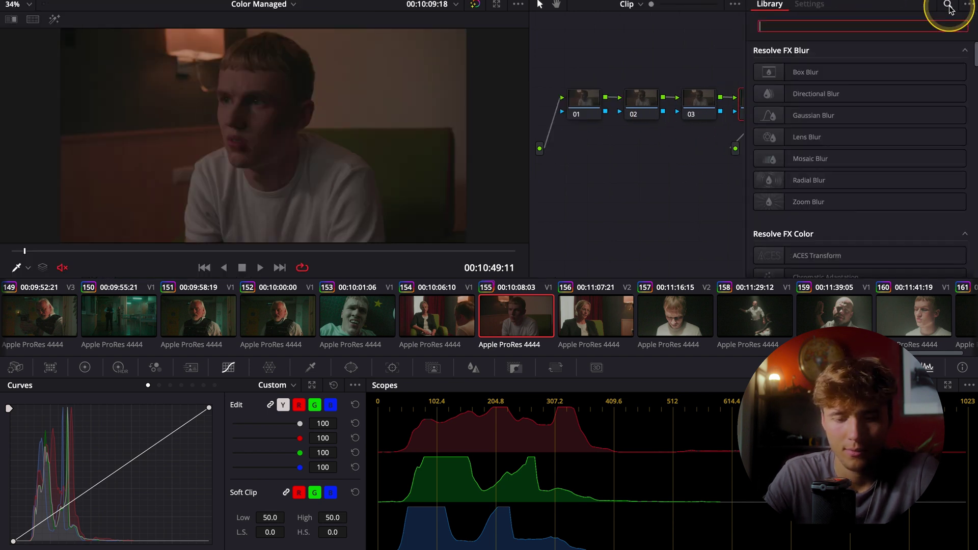
{"action": "scroll", "coordinate": [828, 199], "scroll_direction": "down", "scroll_amount": 4}
{"action": "left_click_drag", "start_coordinate": [836, 221], "coordinate": [741, 115]}
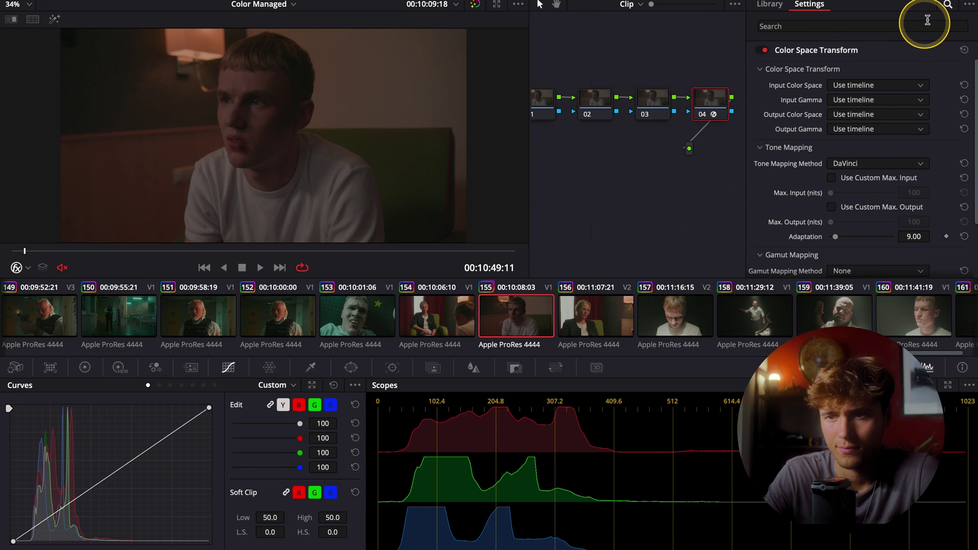
{"action": "left_click", "coordinate": [877, 3]}
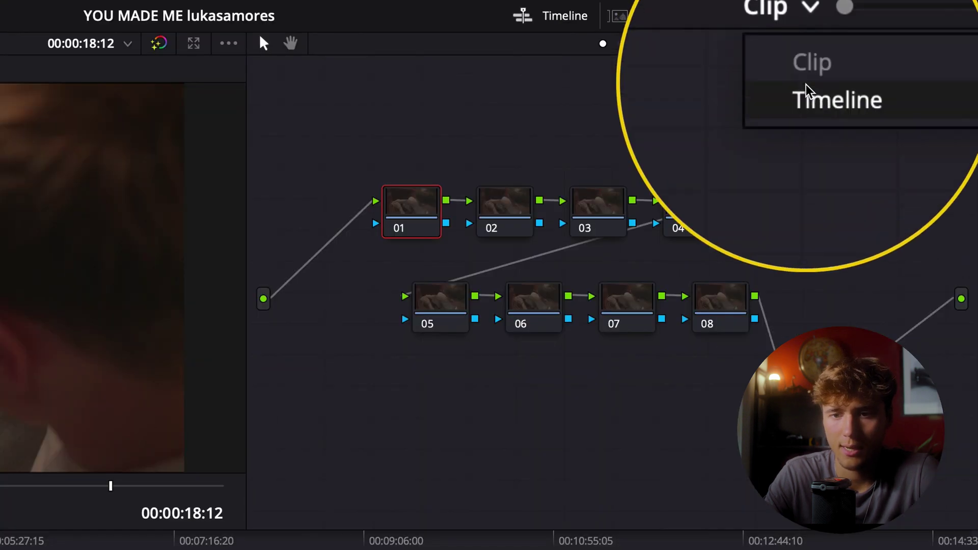
{"action": "left_click", "coordinate": [812, 98]}
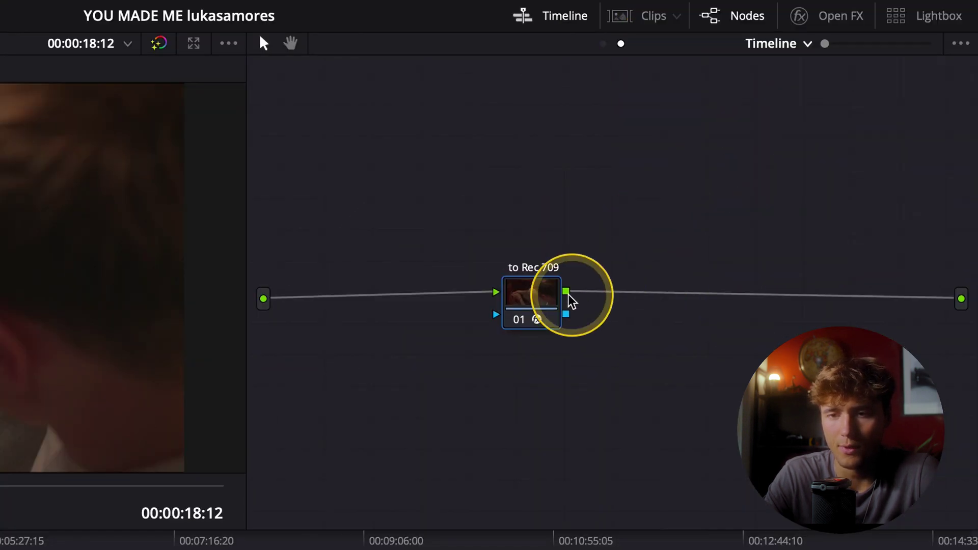
Review the tone mapping and gamut mapping settings of the timeline's to Rec.709 Color Space Transform node
{"action": "left_click", "coordinate": [828, 20]}
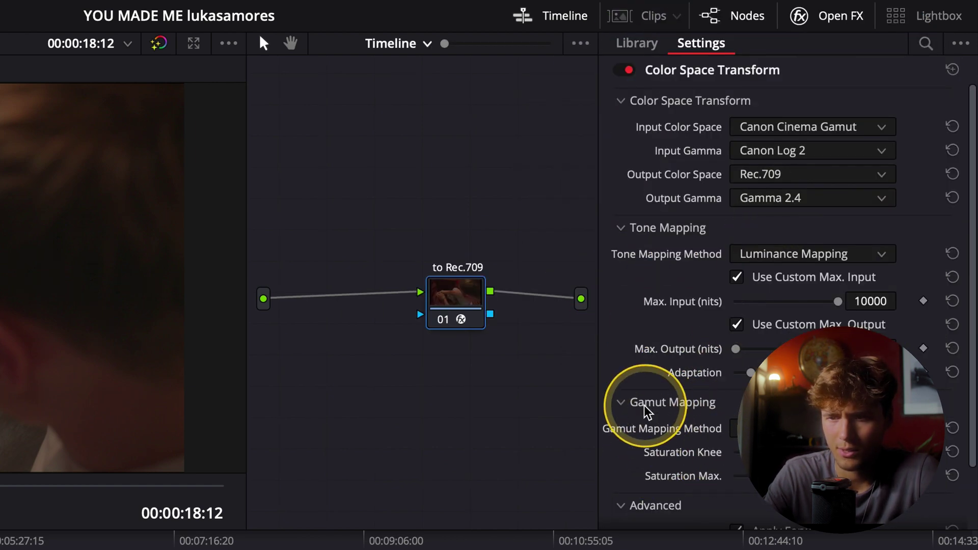
{"action": "scroll", "coordinate": [646, 410], "scroll_direction": "down", "scroll_amount": 2}
{"action": "scroll", "coordinate": [637, 405], "scroll_direction": "up", "scroll_amount": 3}
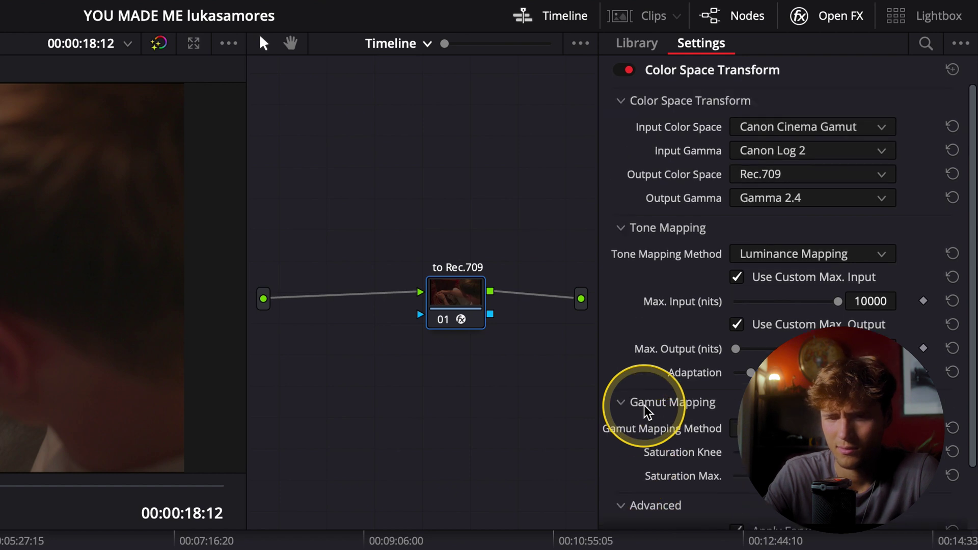
{"action": "left_click", "coordinate": [811, 19]}
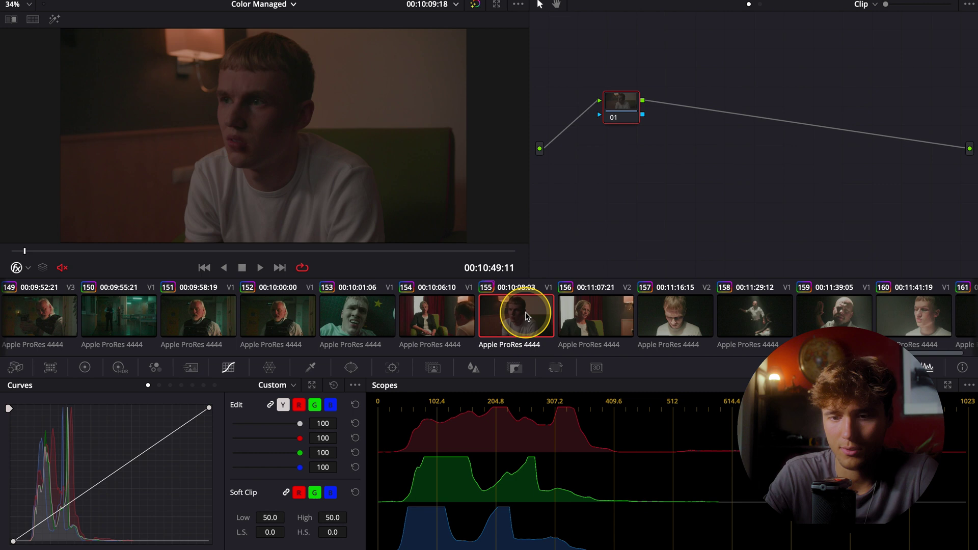
Switch to the timeline-level nodes and disable the to Rec.709 node
{"action": "left_click", "coordinate": [760, 5]}
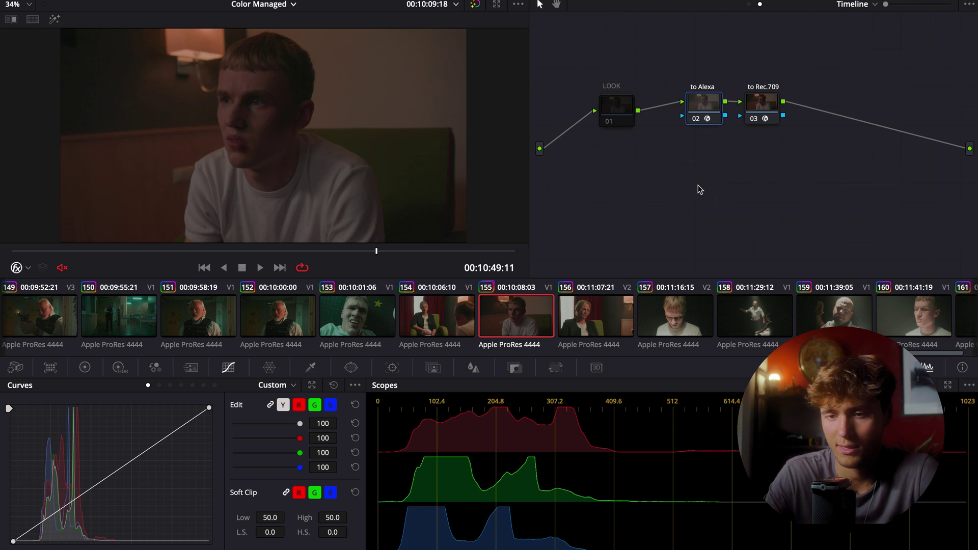
{"action": "left_click", "coordinate": [761, 102]}
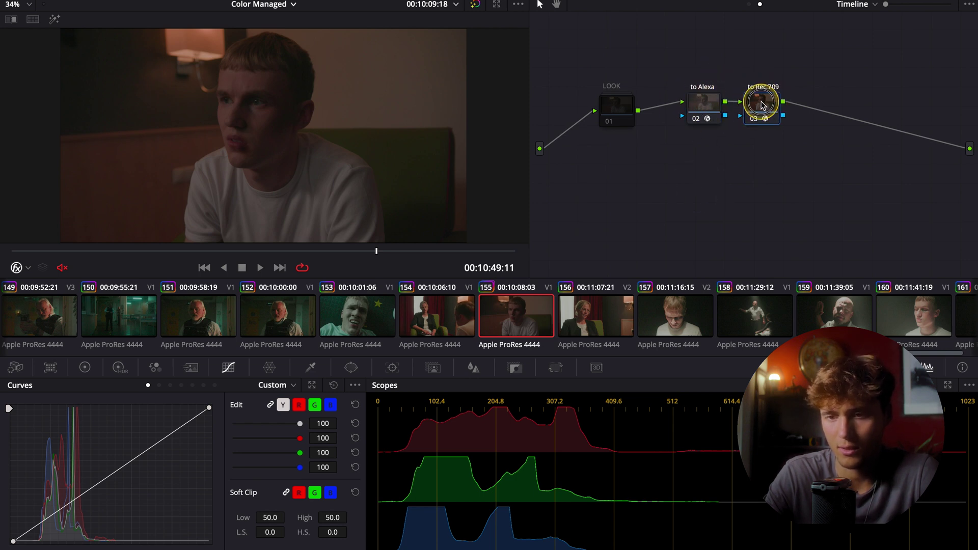
{"action": "key", "text": "ctrl+d"}
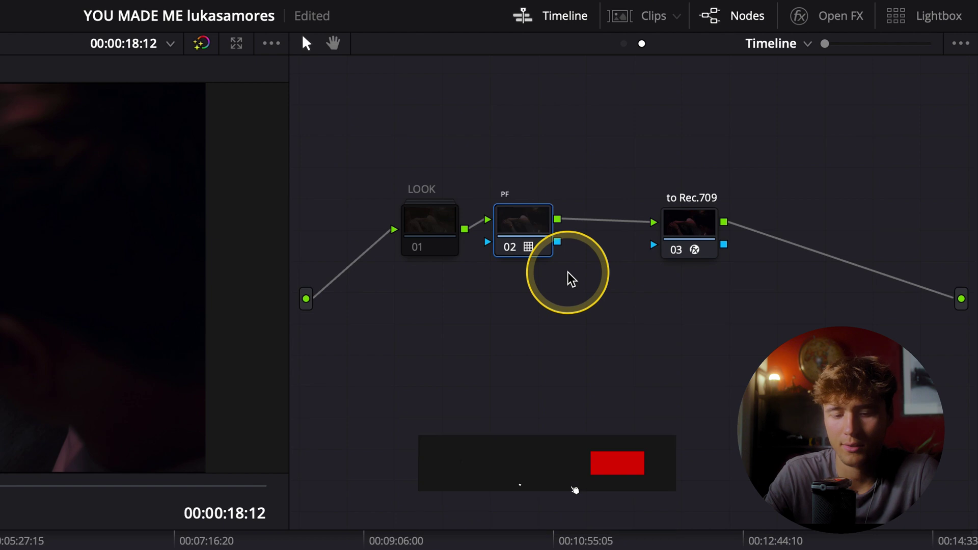
Label timeline node 02 as PFE and add a serial node labelled LUT after it
{"action": "type", "text": "E"}
{"action": "key", "text": "Return"}
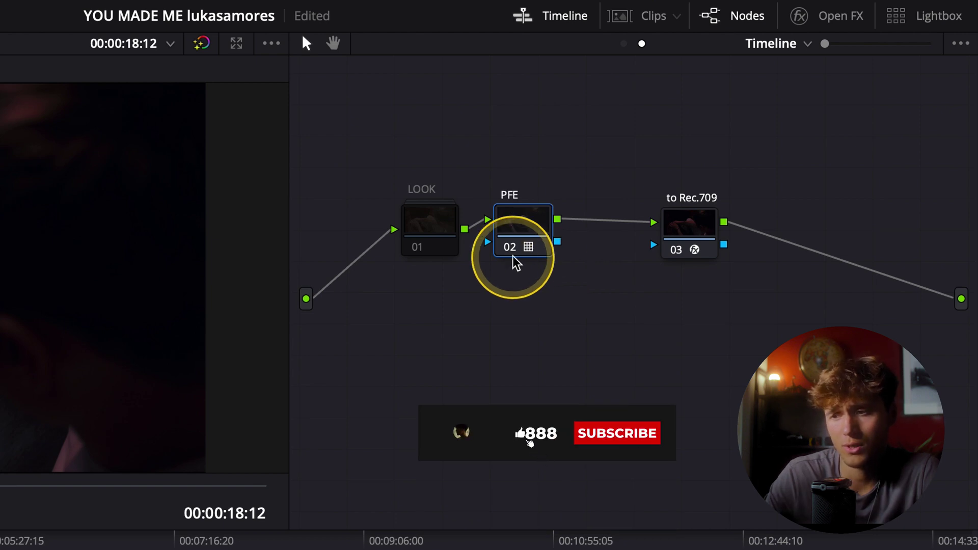
{"action": "key", "text": "alt+s"}
{"action": "right_click", "coordinate": [611, 299]}
{"action": "left_click", "coordinate": [641, 347]}
{"action": "type", "text": "LUT"}
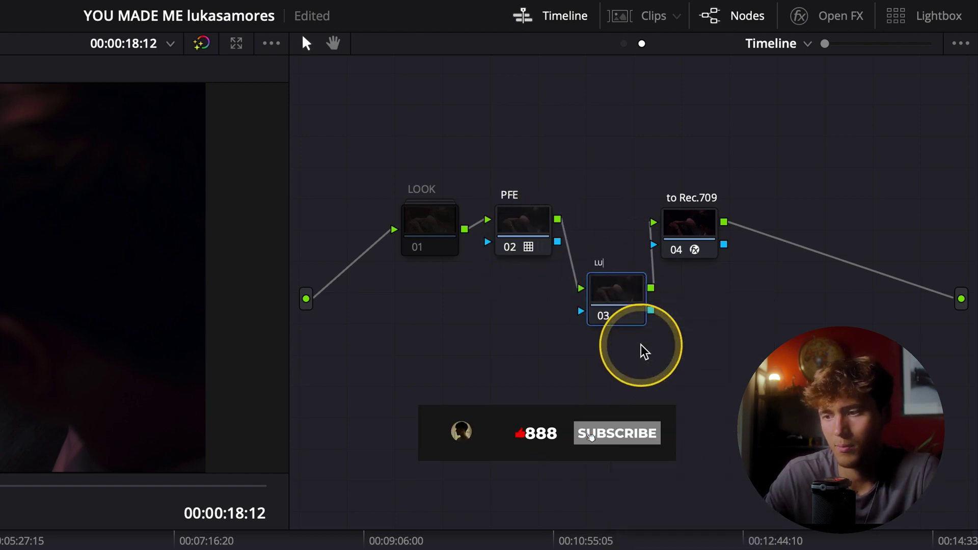
{"action": "key", "text": "Return"}
Arrange the PFE, LUT and to Rec.709 nodes in one horizontal row with space before to Rec.709
{"action": "left_click_drag", "start_coordinate": [610, 294], "coordinate": [604, 224]}
{"action": "left_click_drag", "start_coordinate": [690, 227], "coordinate": [786, 224]}
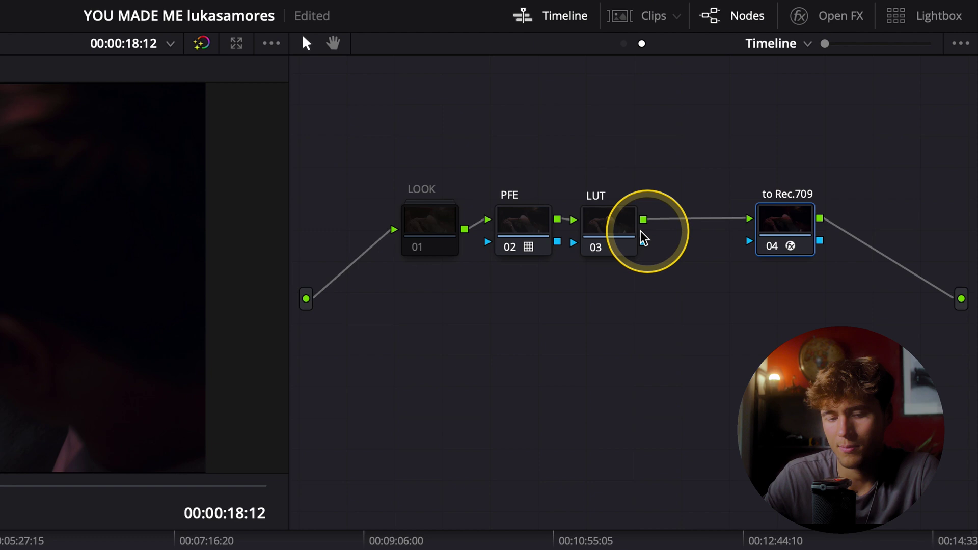
{"action": "left_click_drag", "start_coordinate": [606, 228], "coordinate": [621, 228]}
{"action": "left_click_drag", "start_coordinate": [527, 235], "coordinate": [529, 230]}
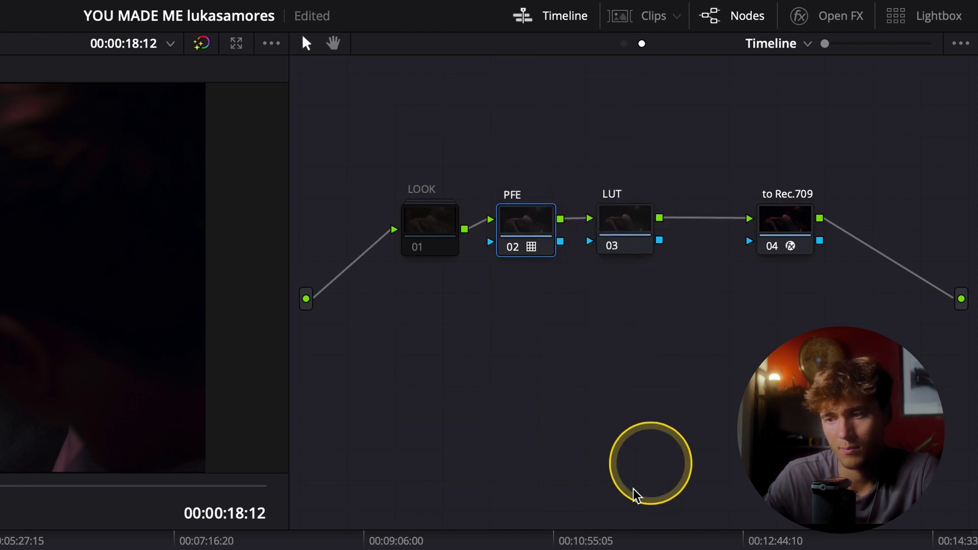
{"action": "left_click", "coordinate": [428, 226]}
{"action": "left_click", "coordinate": [513, 245]}
{"action": "left_click", "coordinate": [512, 246]}
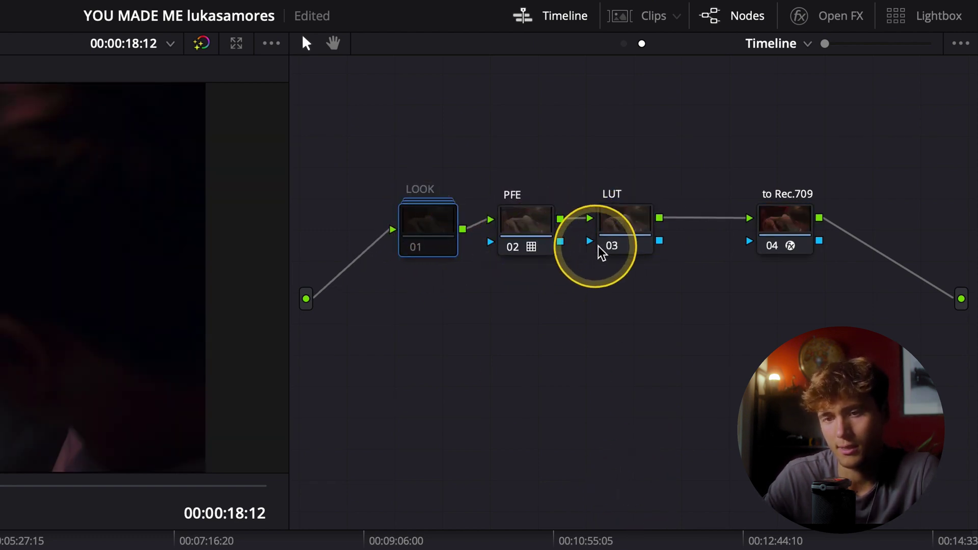
{"action": "left_click", "coordinate": [601, 248]}
{"action": "left_click", "coordinate": [610, 244]}
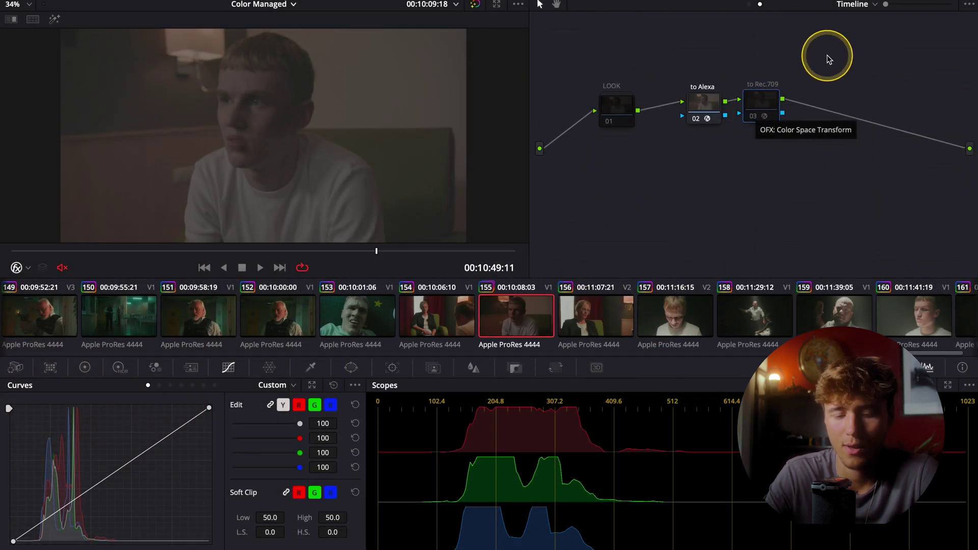
Re-enable the to Rec.709 node and return to the clip-level node graph
{"action": "key", "text": "ctrl+d"}
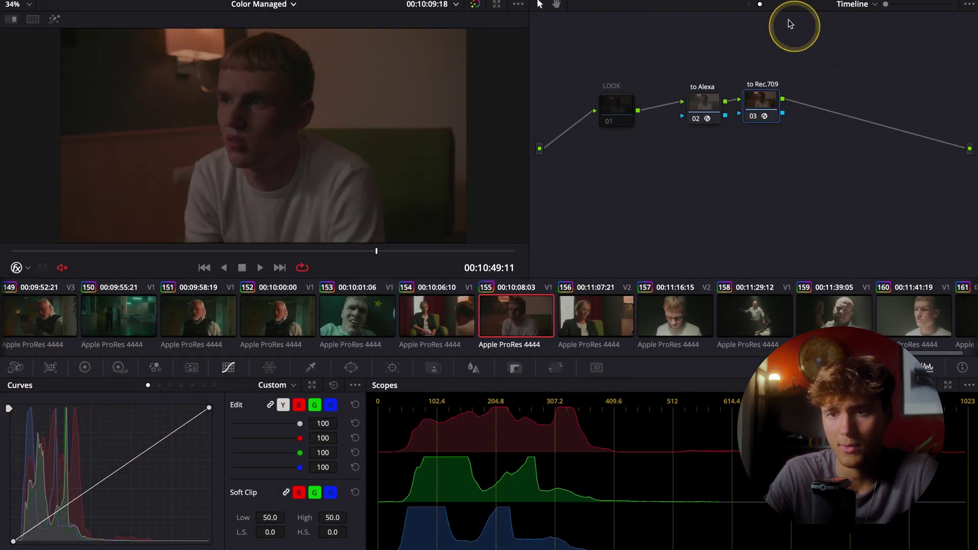
{"action": "left_click", "coordinate": [749, 5]}
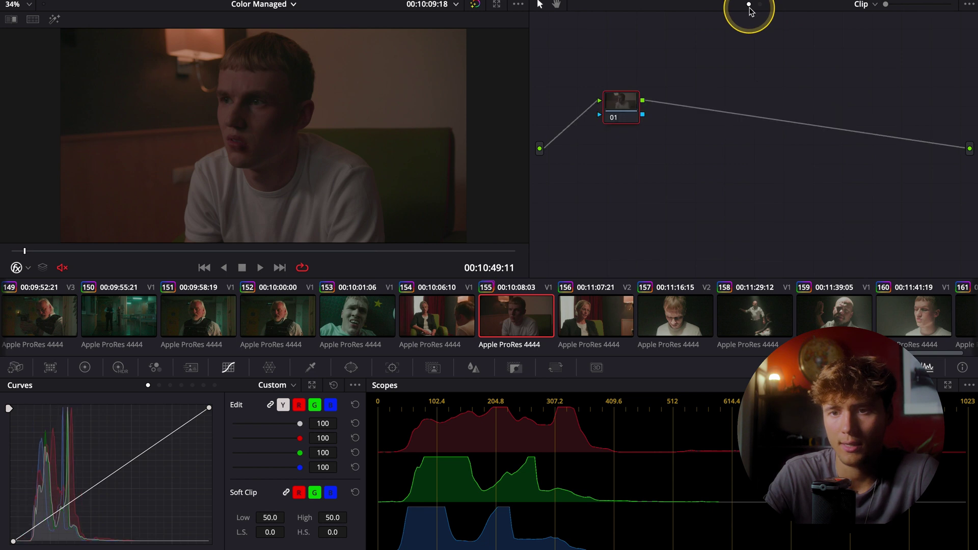
Label the clip's node 01 as Exposure and set its Offset to 23.55, Gain to 1.15 and Lift to -0.01
{"action": "left_click_drag", "start_coordinate": [621, 100], "coordinate": [603, 95]}
{"action": "left_click", "coordinate": [616, 101]}
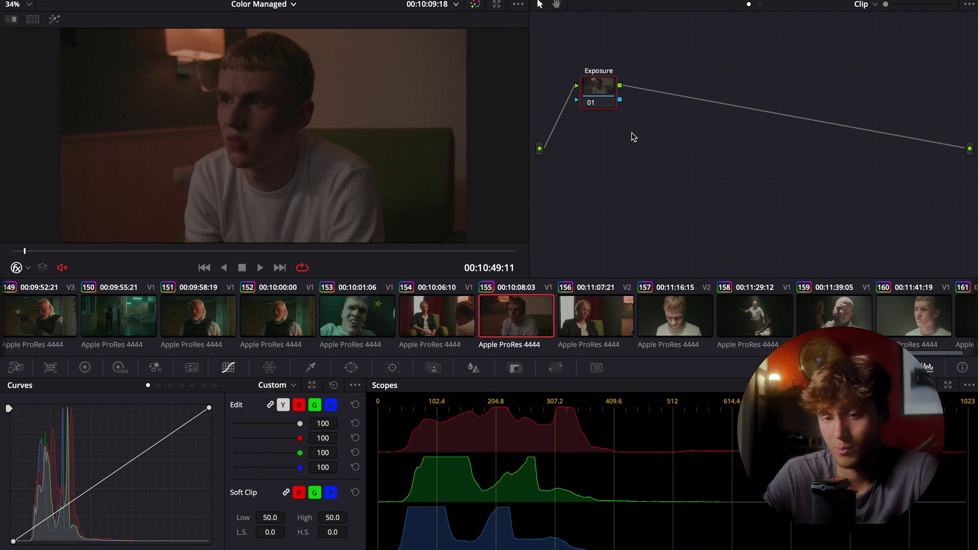
{"action": "left_click", "coordinate": [85, 367]}
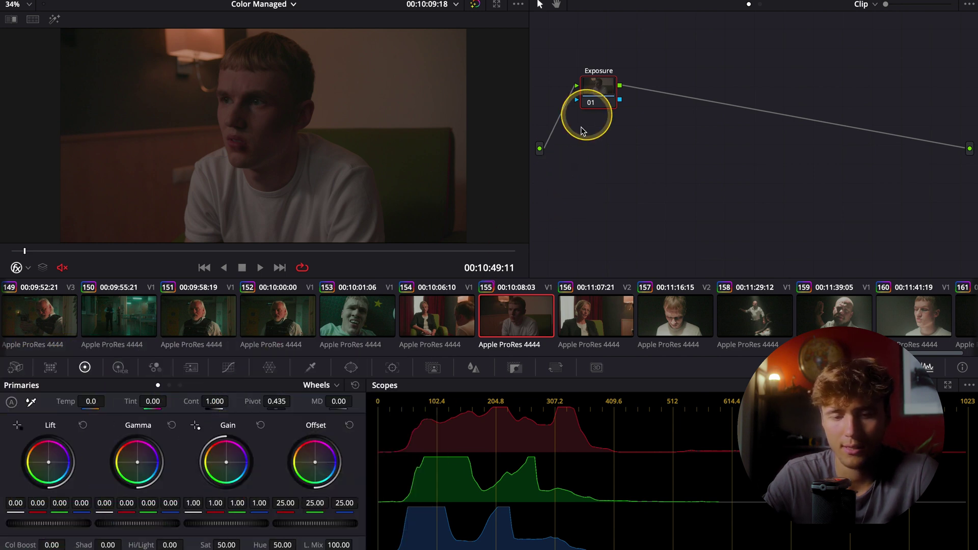
{"action": "left_click_drag", "start_coordinate": [326, 523], "coordinate": [210, 524]}
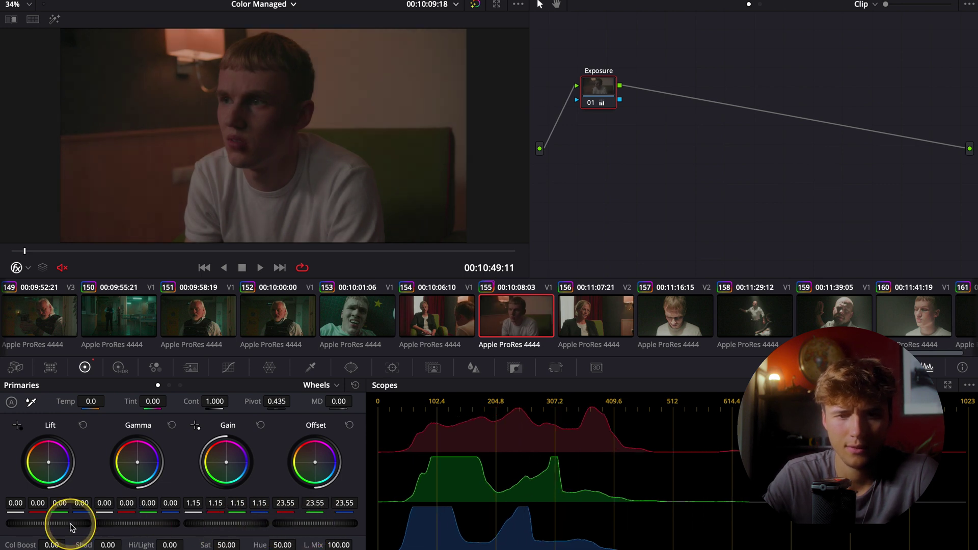
{"action": "left_click_drag", "start_coordinate": [71, 527], "coordinate": [59, 524]}
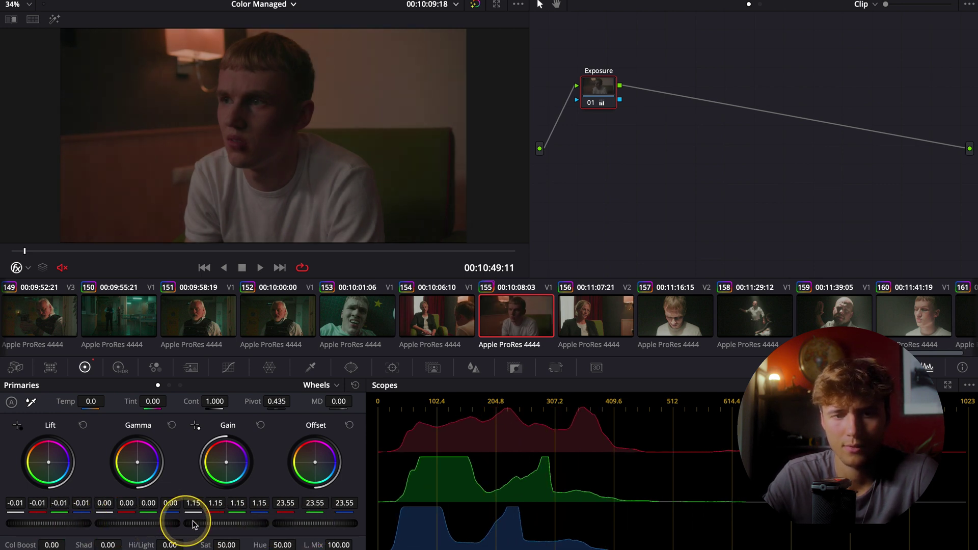
Add a serial node after the Exposure node and label it Contrast
{"action": "key", "text": "alt+s"}
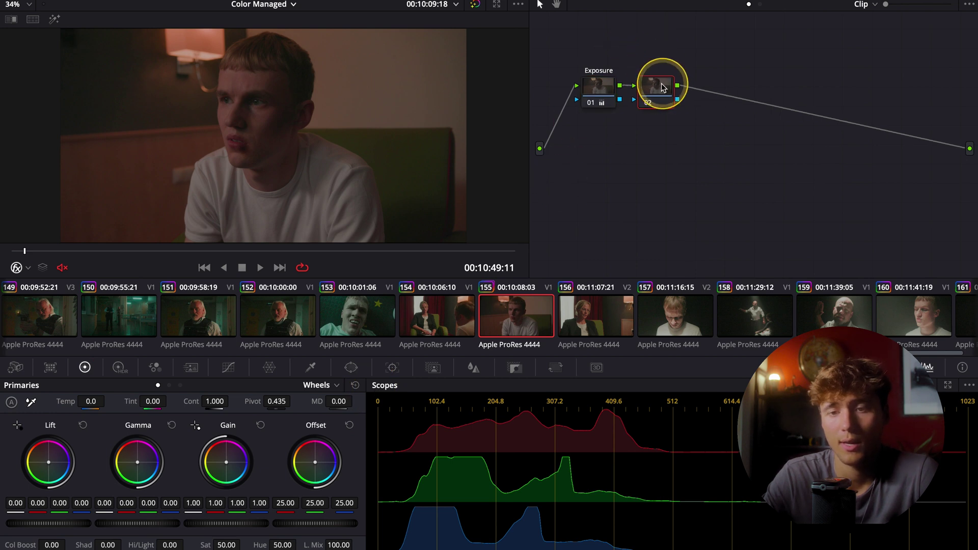
{"action": "right_click", "coordinate": [657, 89]}
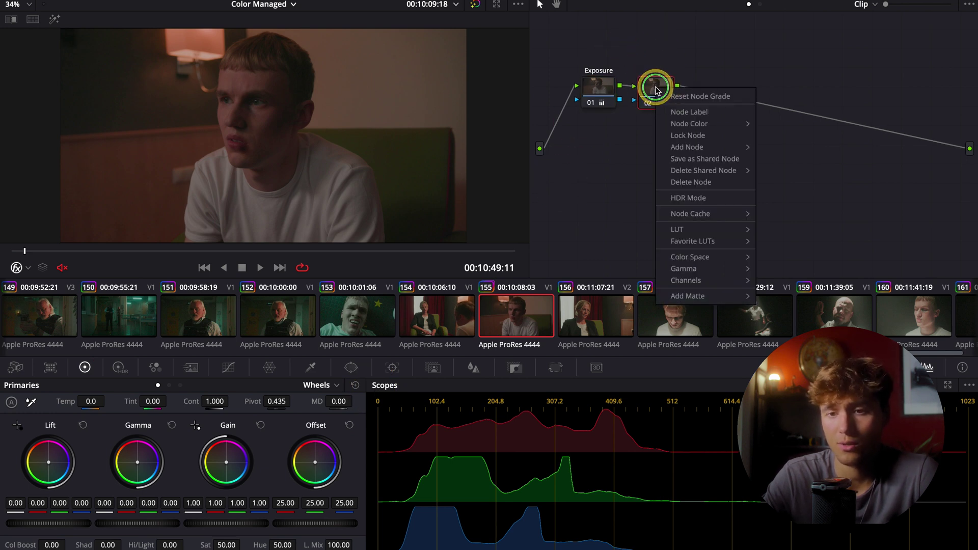
{"action": "left_click", "coordinate": [677, 110]}
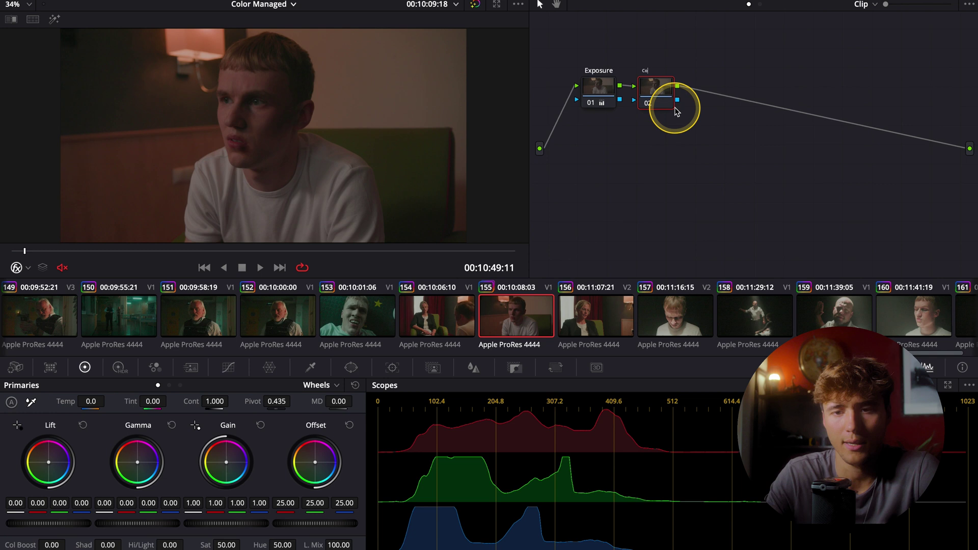
{"action": "type", "text": "Contrast"}
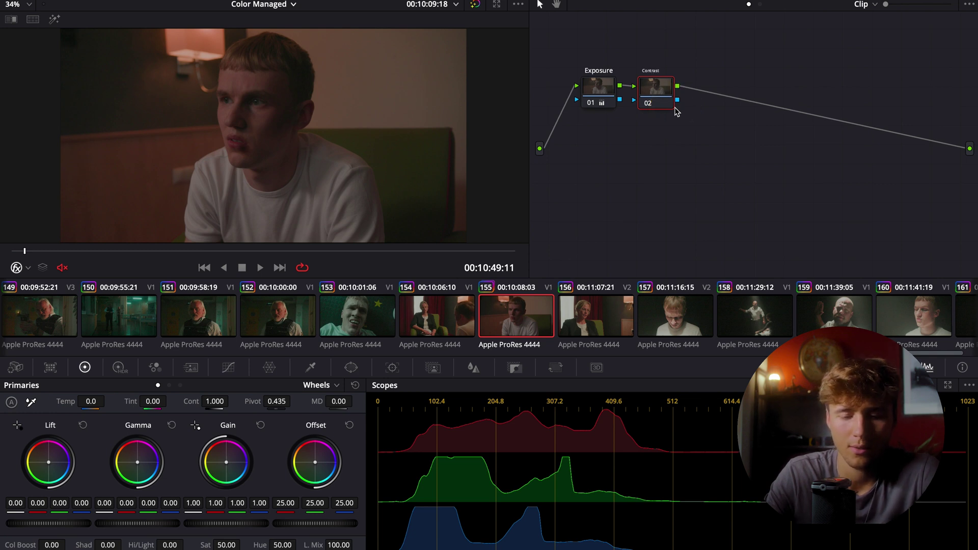
Finish the Contrast label on node 02 and align the node with the Exposure node
{"action": "left_click", "coordinate": [676, 110]}
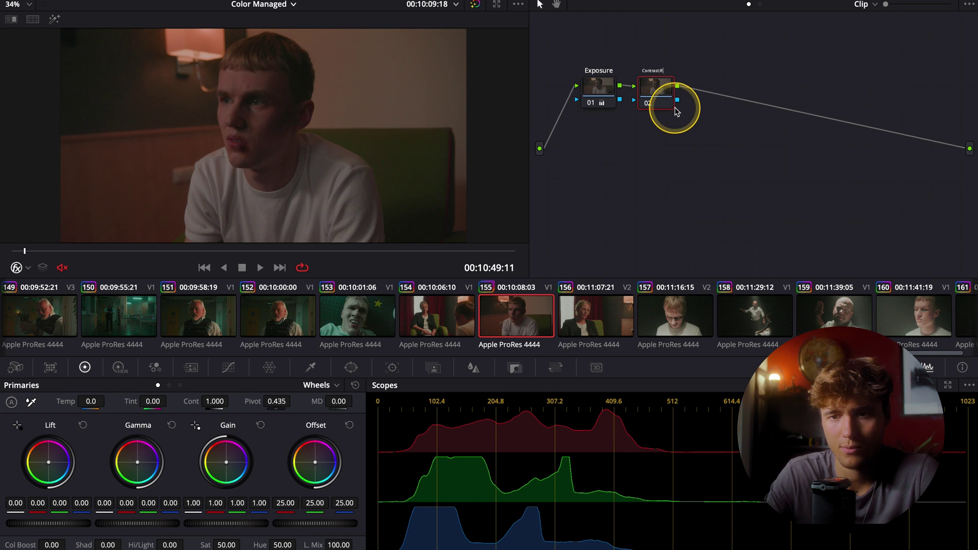
{"action": "left_click", "coordinate": [660, 90]}
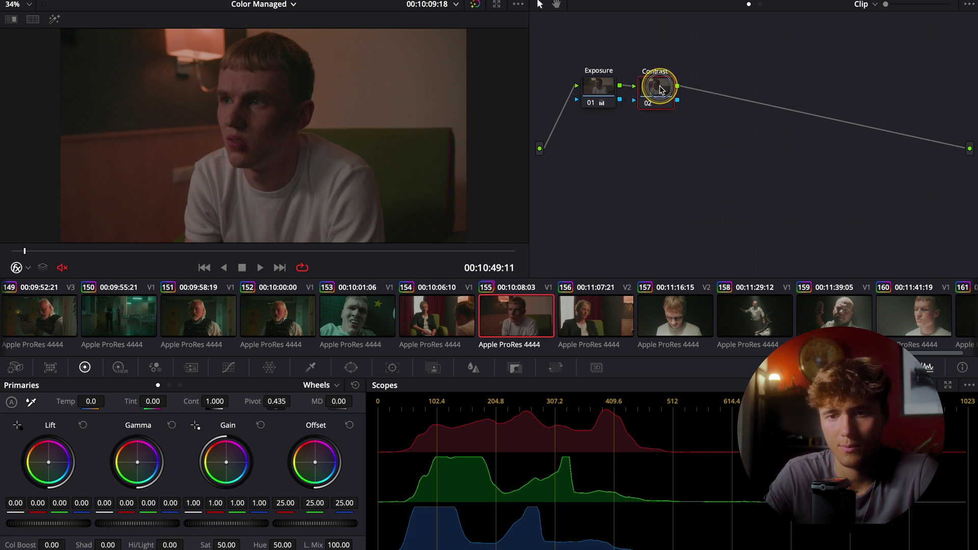
{"action": "left_click_drag", "start_coordinate": [660, 87], "coordinate": [657, 84]}
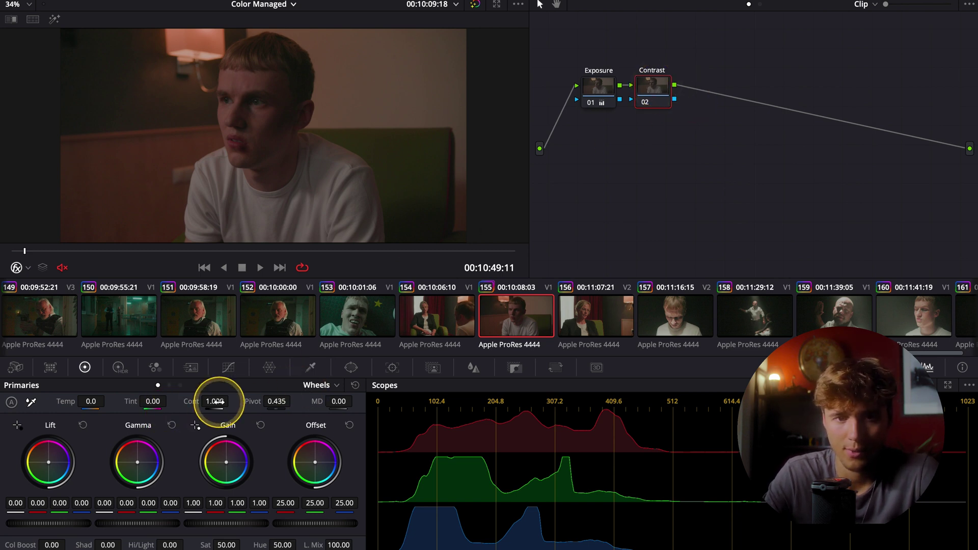
Set the Contrast node's contrast to 1.069 and its pivot to 0.257
{"action": "left_click_drag", "start_coordinate": [218, 401], "coordinate": [232, 401]}
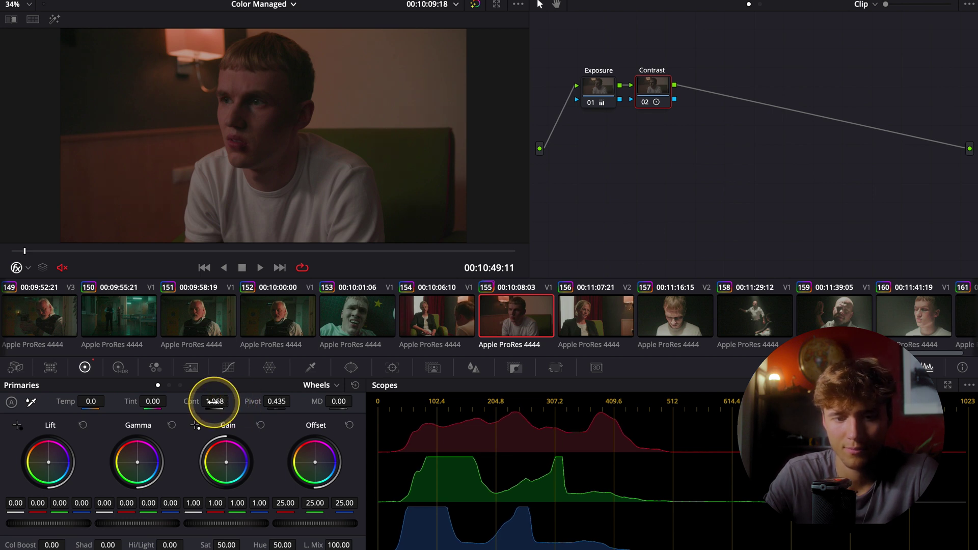
{"action": "double_click", "coordinate": [233, 402]}
{"action": "type", "text": "1.069"}
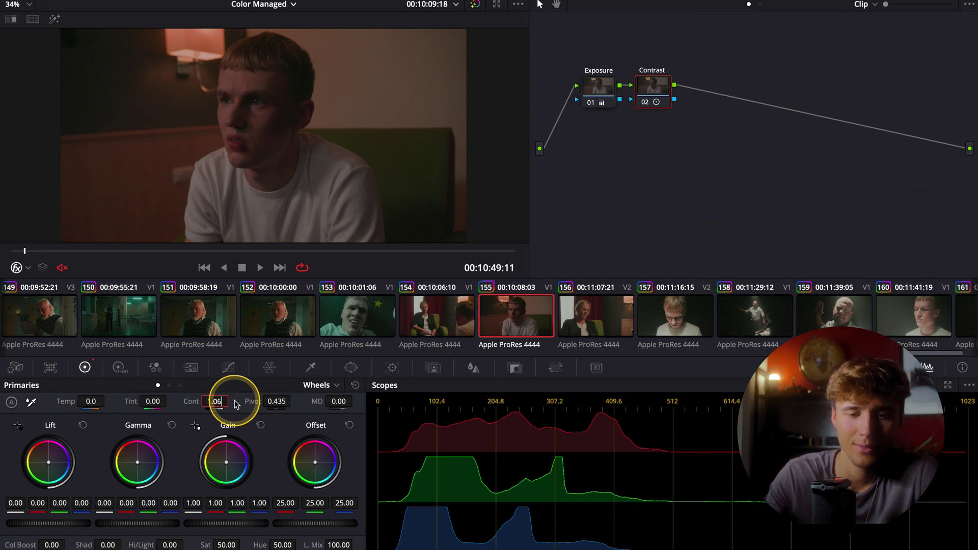
{"action": "key", "text": "Return"}
{"action": "left_click", "coordinate": [274, 403]}
{"action": "left_click_drag", "start_coordinate": [275, 402], "coordinate": [222, 397]}
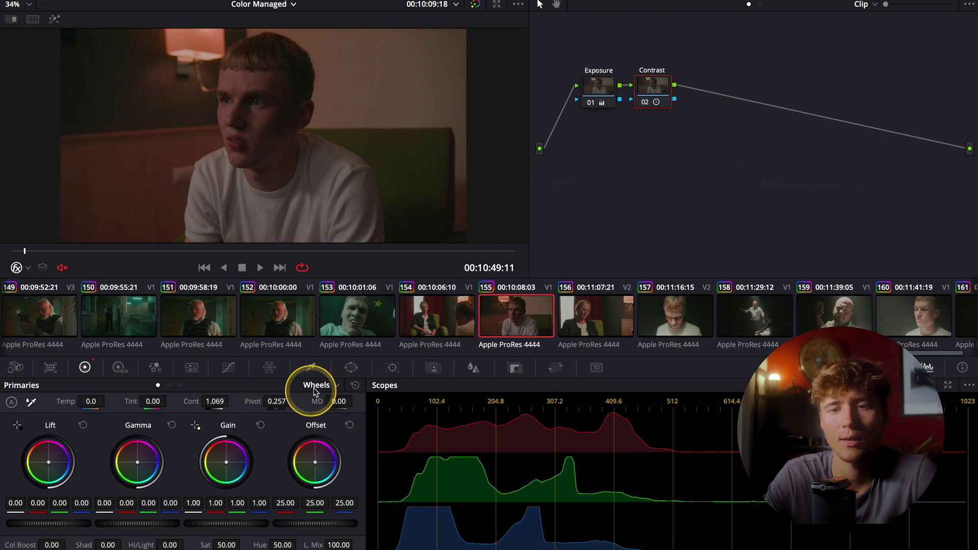
Add a serial node after the Contrast node and label it Balance
{"action": "key", "text": "alt+s"}
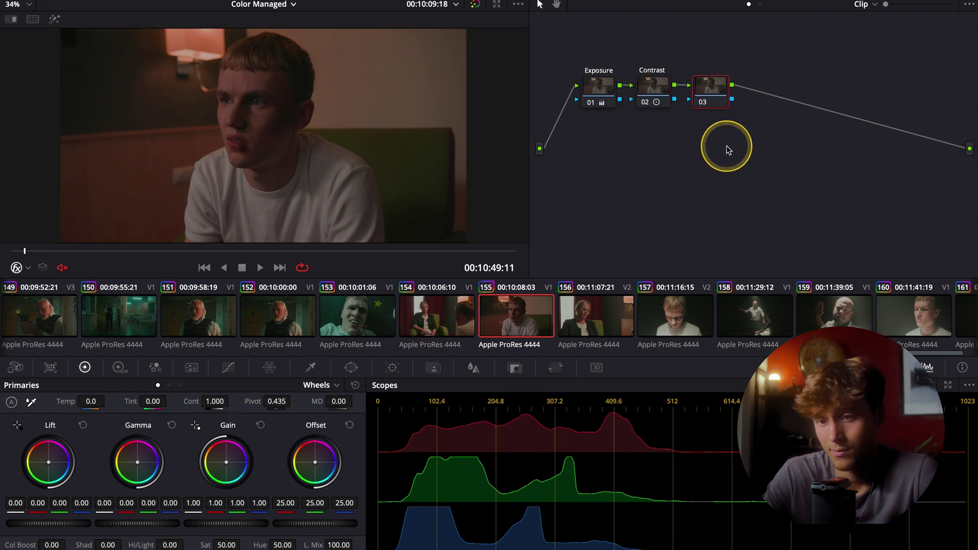
{"action": "right_click", "coordinate": [715, 101]}
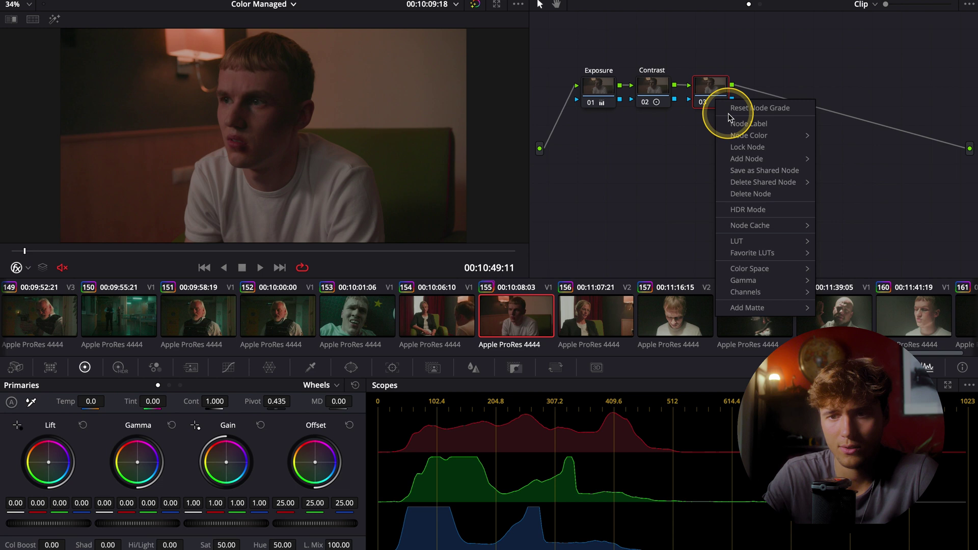
{"action": "left_click", "coordinate": [729, 124]}
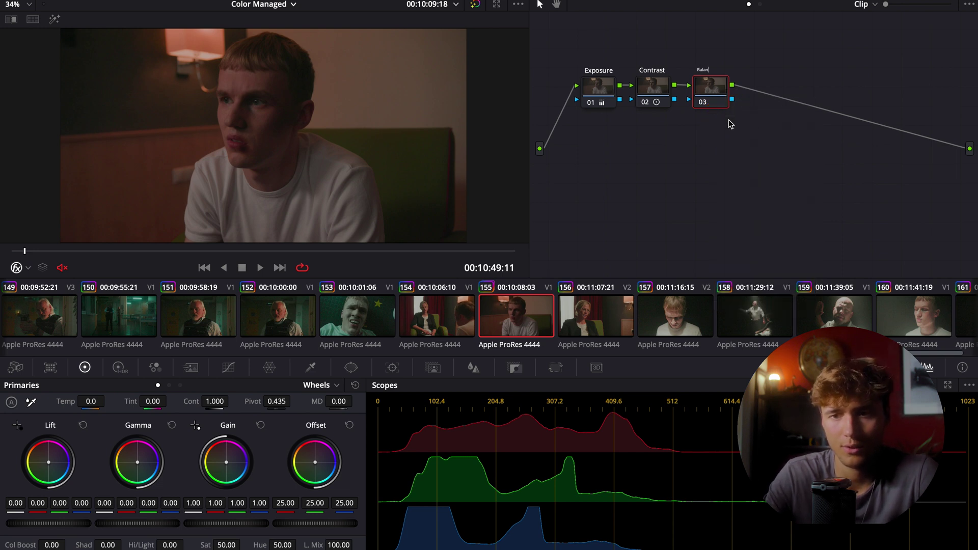
{"action": "left_click", "coordinate": [704, 98]}
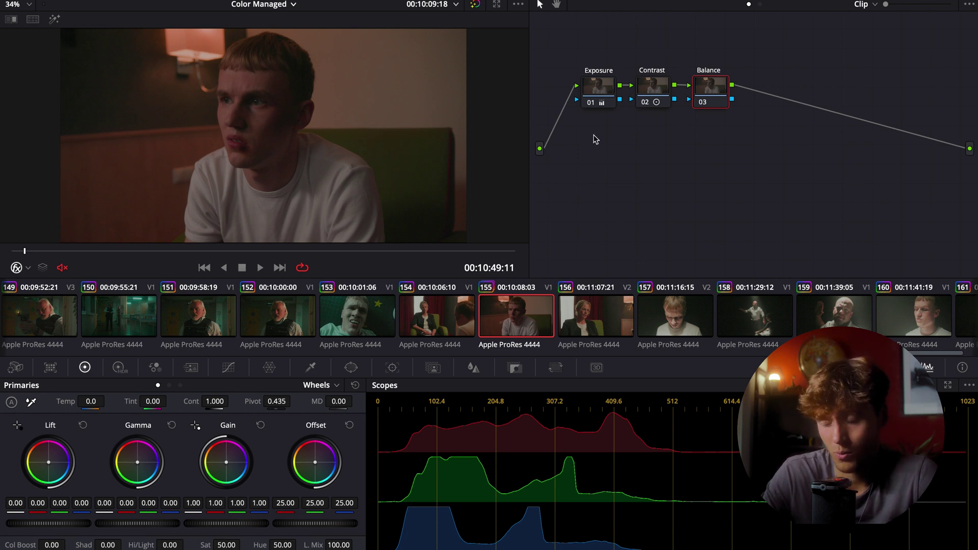
Refine the Exposure node by setting its Offset to 23.10 and Gain to 1.22, keeping Lift at -0.01
{"action": "left_click", "coordinate": [598, 97]}
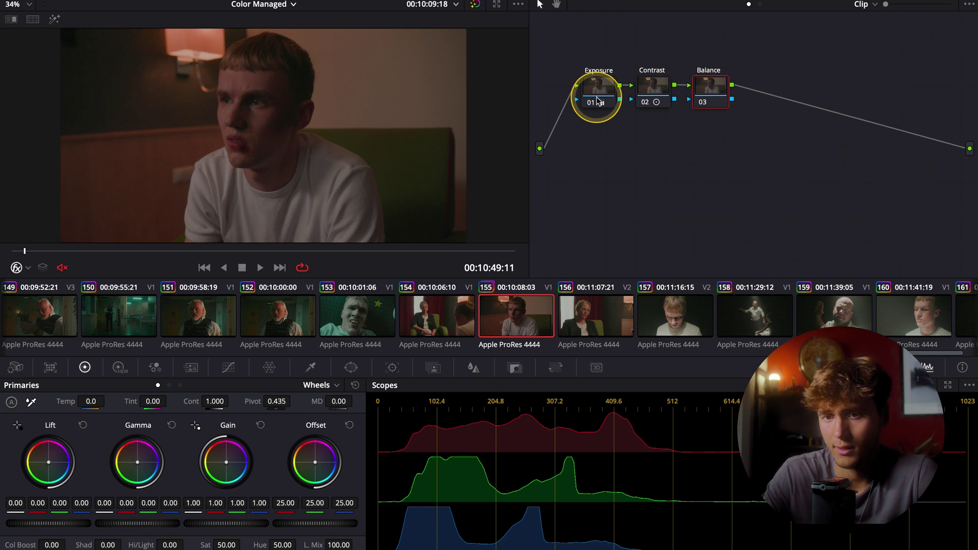
{"action": "left_click", "coordinate": [678, 192]}
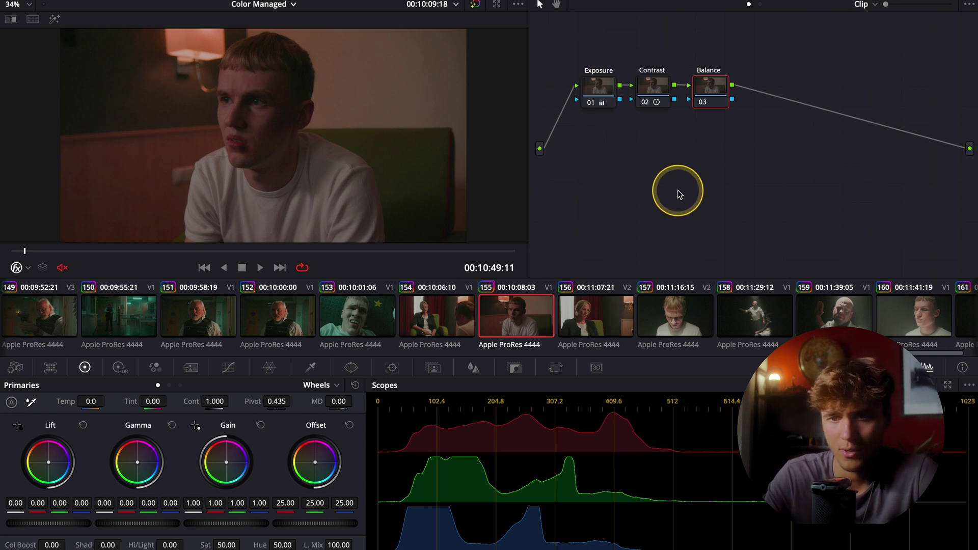
{"action": "left_click", "coordinate": [599, 90]}
{"action": "left_click_drag", "start_coordinate": [334, 521], "coordinate": [305, 519]}
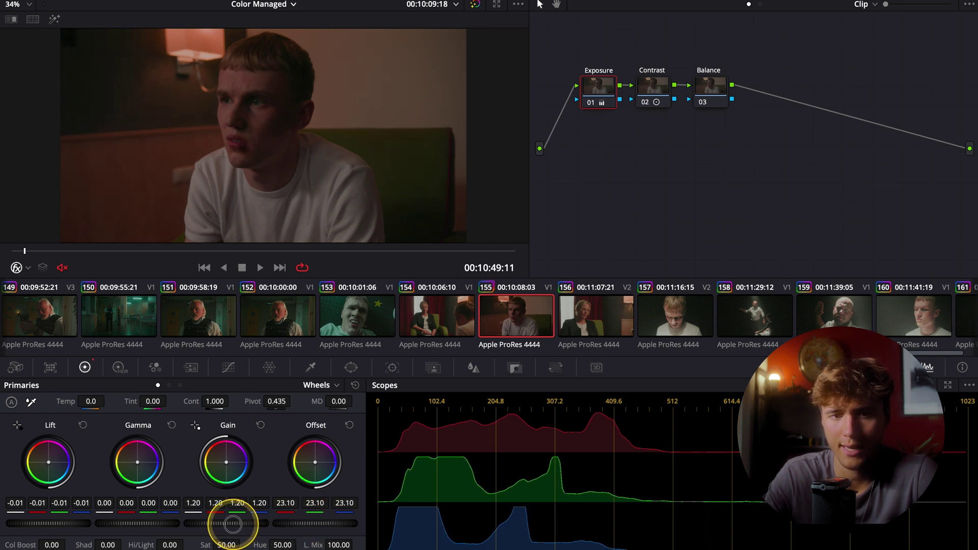
{"action": "left_click_drag", "start_coordinate": [233, 523], "coordinate": [247, 521]}
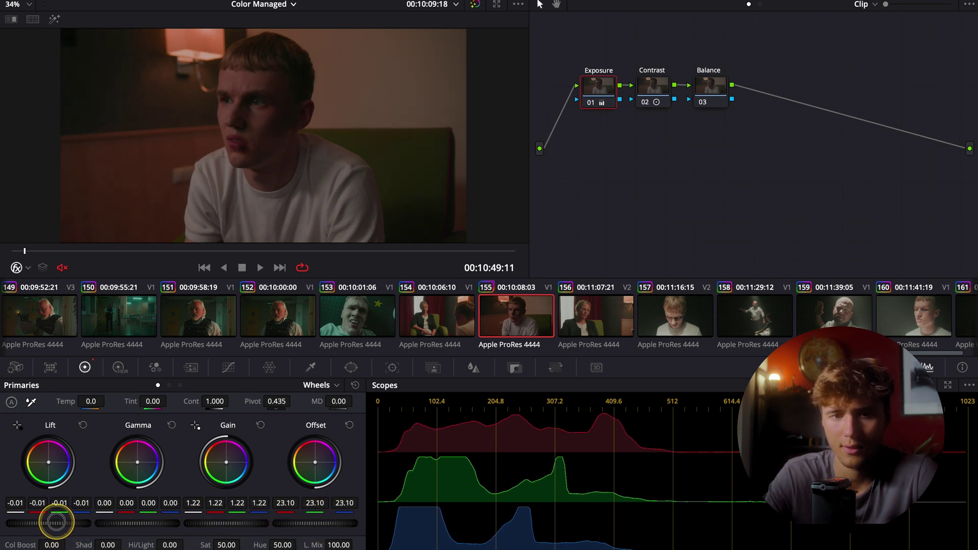
{"action": "left_click_drag", "start_coordinate": [56, 523], "coordinate": [122, 522]}
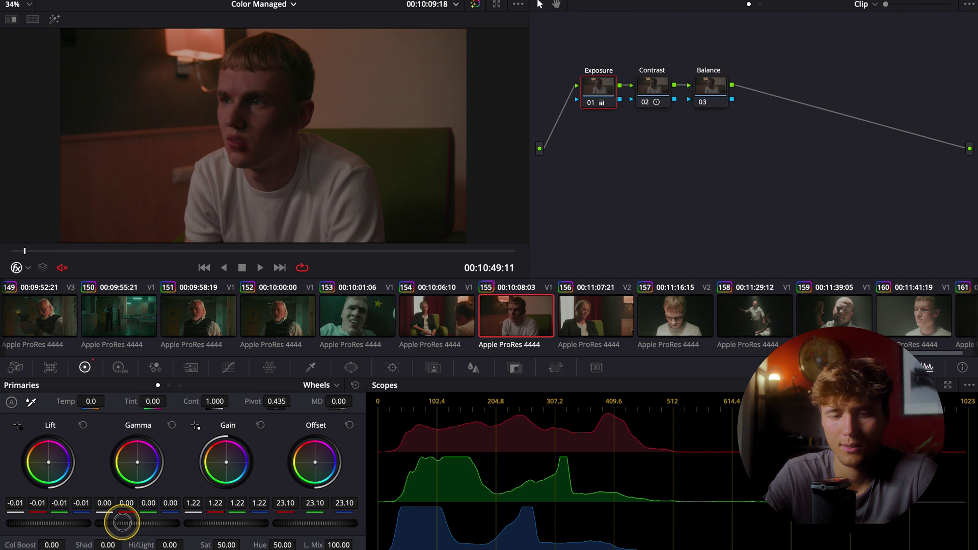
Refine the Contrast node with a contrast of 1.077 and a pivot of 0.215
{"action": "left_click", "coordinate": [654, 92]}
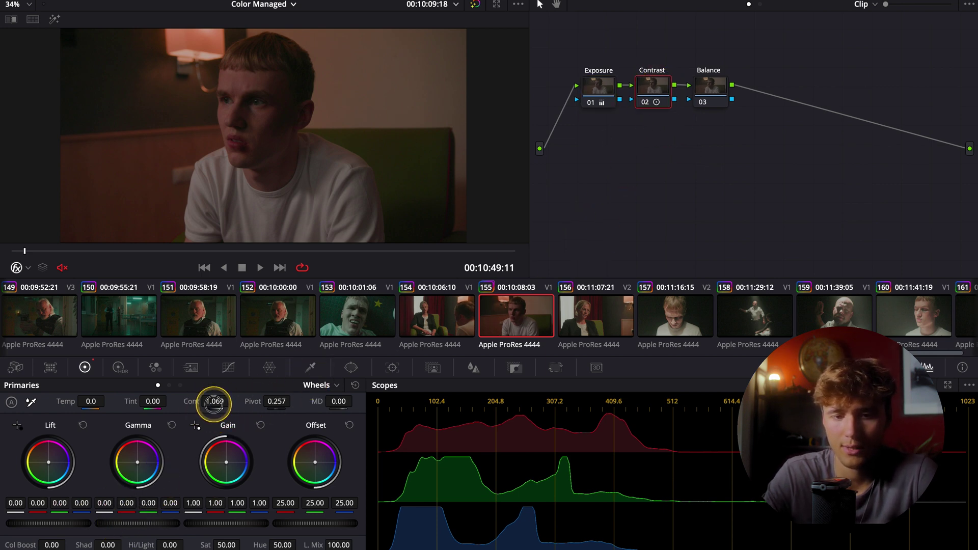
{"action": "left_click_drag", "start_coordinate": [214, 404], "coordinate": [275, 403]}
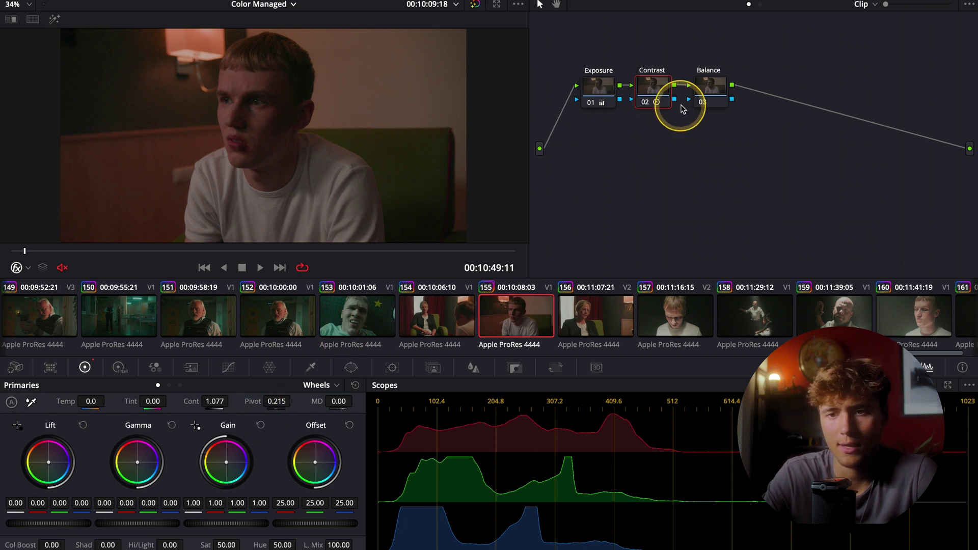
Set the Balance node's Offset channels to red 23.96, green 24.84 and blue 25.48
{"action": "left_click", "coordinate": [711, 88]}
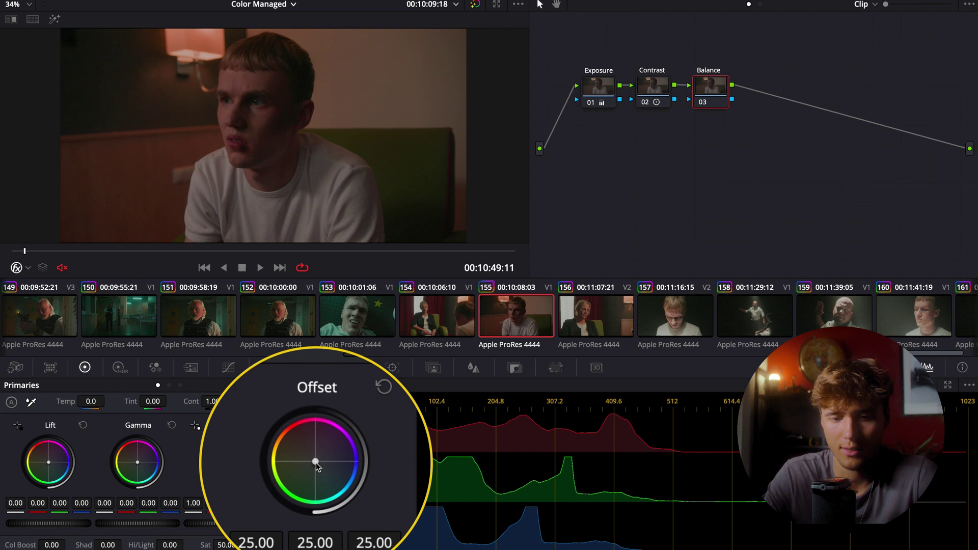
{"action": "mouse_move", "coordinate": [316, 464]}
{"action": "left_mouse_down"}
{"action": "mouse_move", "coordinate": [326, 477]}
{"action": "mouse_move", "coordinate": [315, 464]}
{"action": "left_mouse_up"}
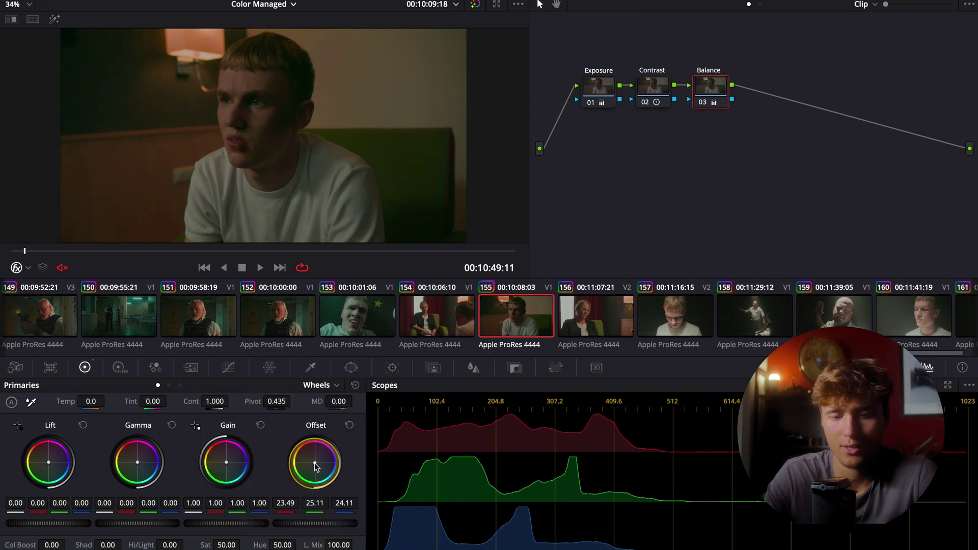
{"action": "double_click", "coordinate": [316, 466]}
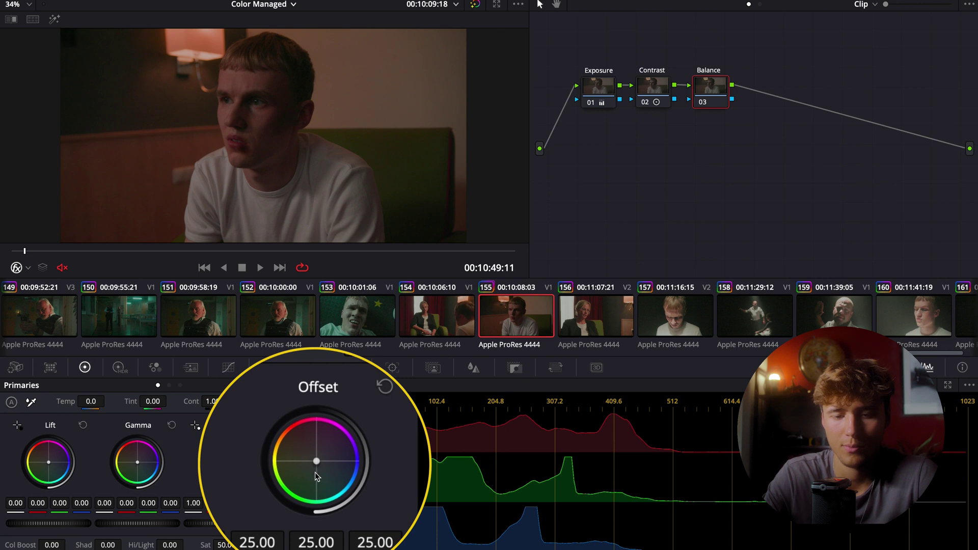
{"action": "left_click_drag", "start_coordinate": [343, 510], "coordinate": [340, 511]}
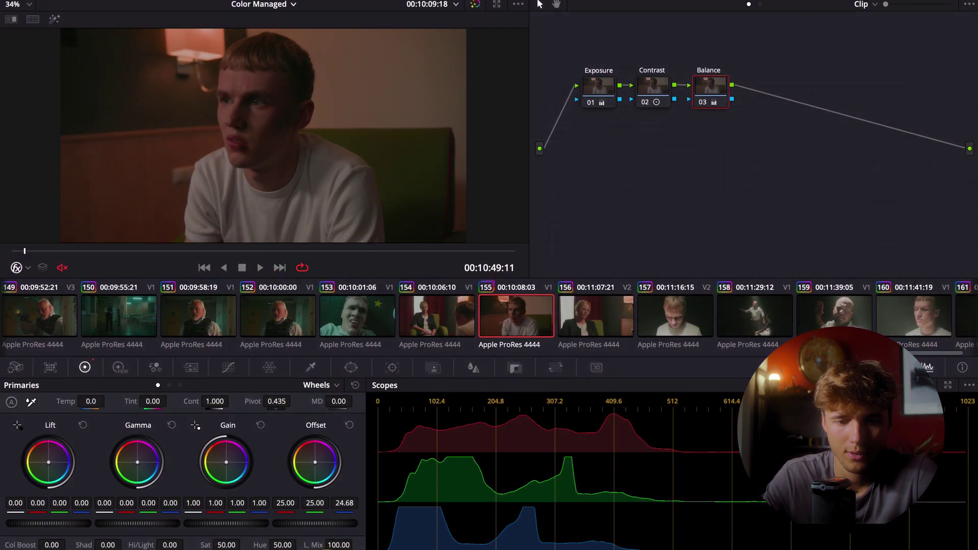
{"action": "left_click", "coordinate": [282, 498]}
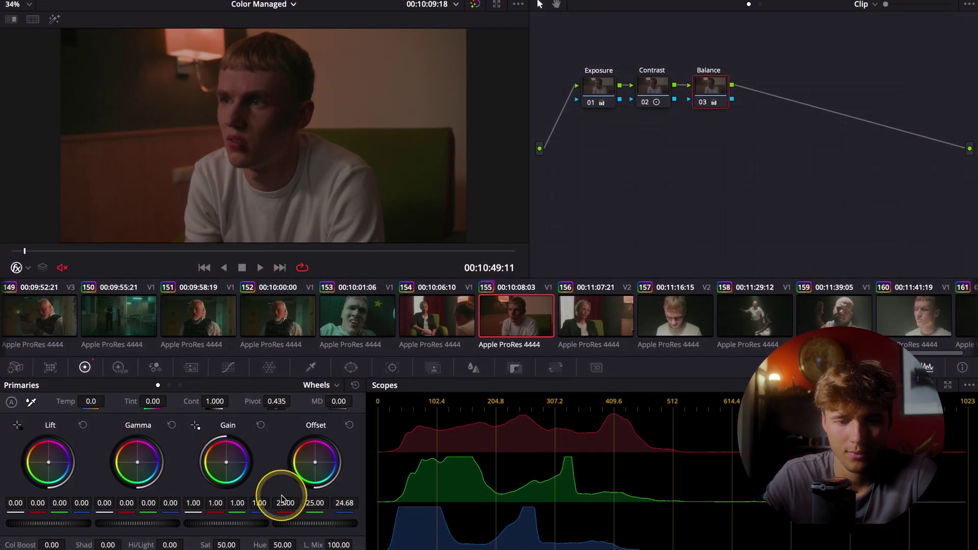
{"action": "mouse_move", "coordinate": [281, 498]}
{"action": "left_mouse_down"}
{"action": "mouse_move", "coordinate": [261, 504]}
{"action": "mouse_move", "coordinate": [280, 511]}
{"action": "left_mouse_up"}
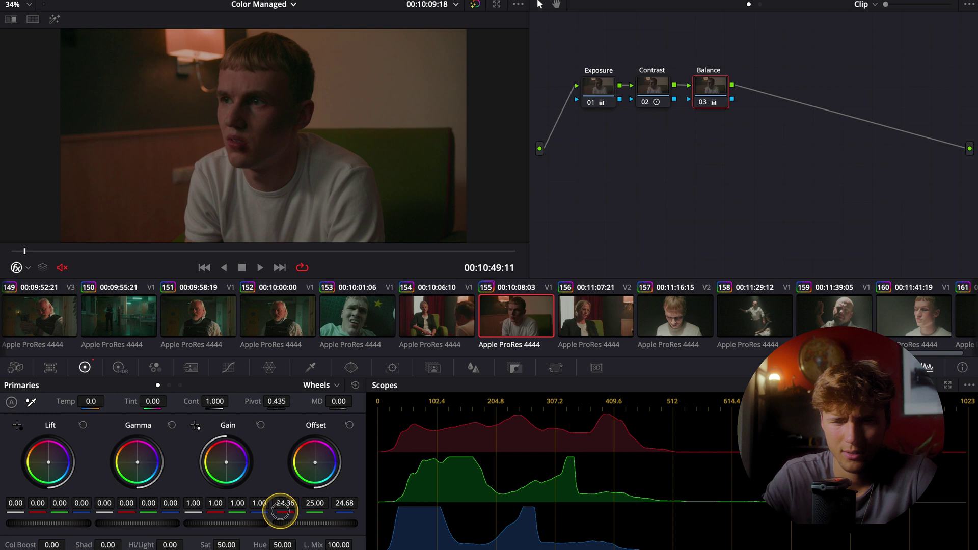
{"action": "left_click_drag", "start_coordinate": [344, 503], "coordinate": [344, 509]}
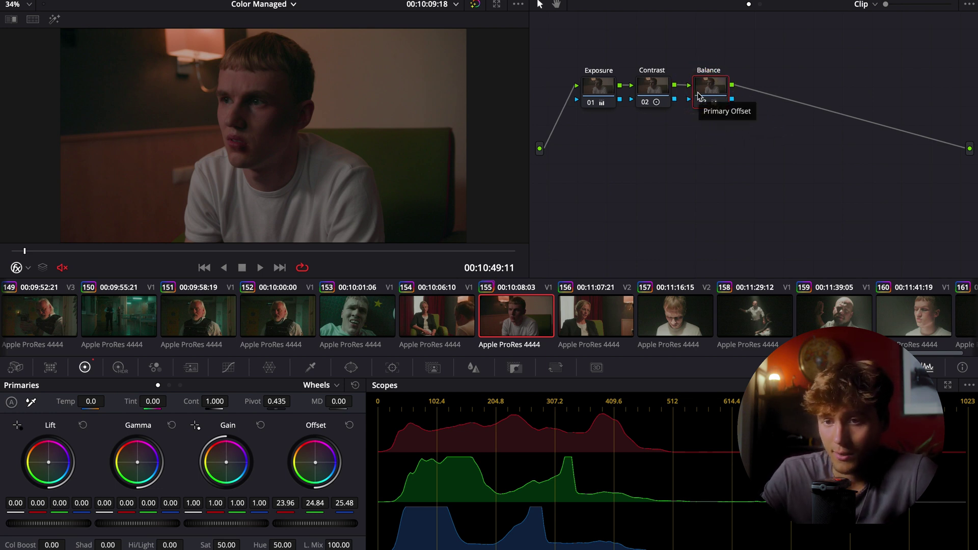
Add a serial node after the Balance node and label it Temp
{"action": "key", "text": "alt+s"}
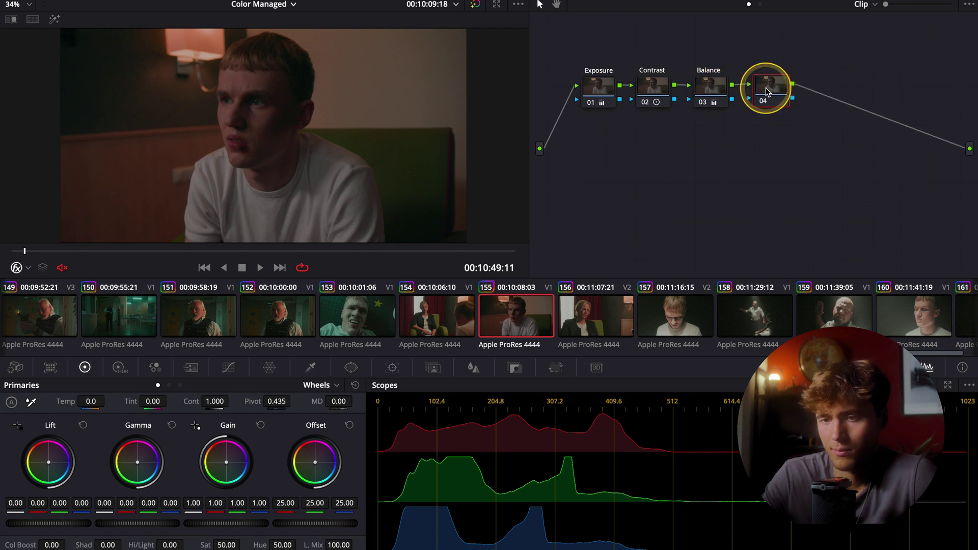
{"action": "right_click", "coordinate": [767, 90]}
{"action": "left_click", "coordinate": [783, 114]}
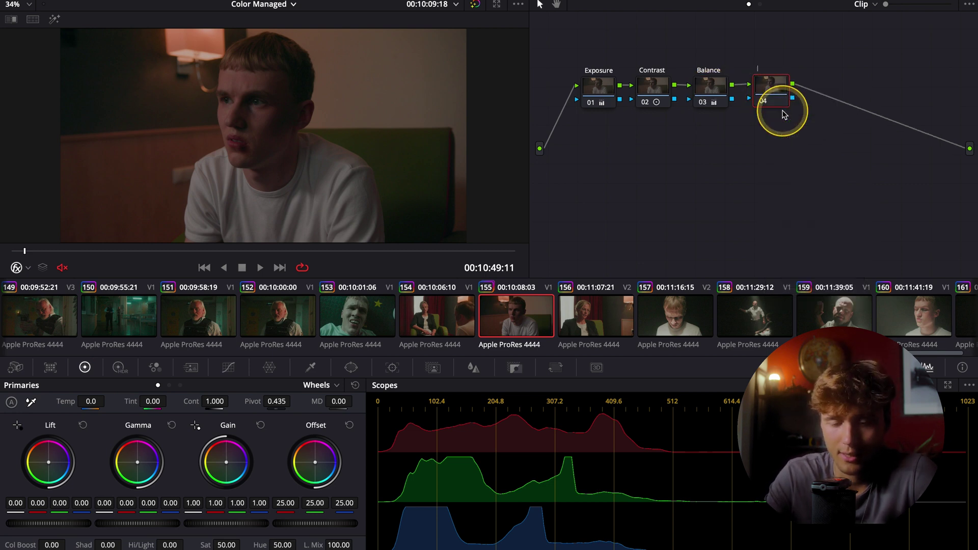
{"action": "type", "text": "Temperature"}
{"action": "left_click", "coordinate": [778, 72]}
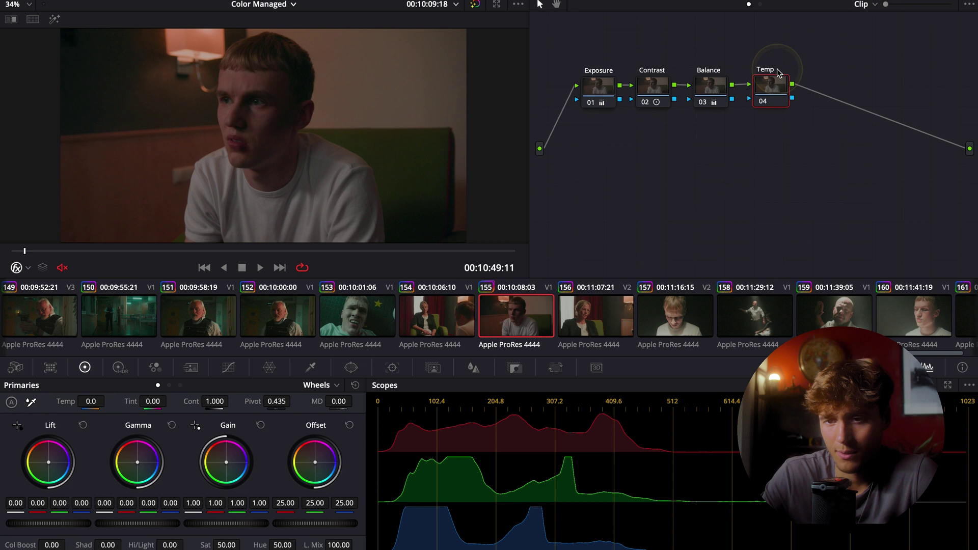
Add a layer node to the Temp node to create a parallel branch through a layer mixer
{"action": "left_click_drag", "start_coordinate": [563, 52], "coordinate": [815, 130]}
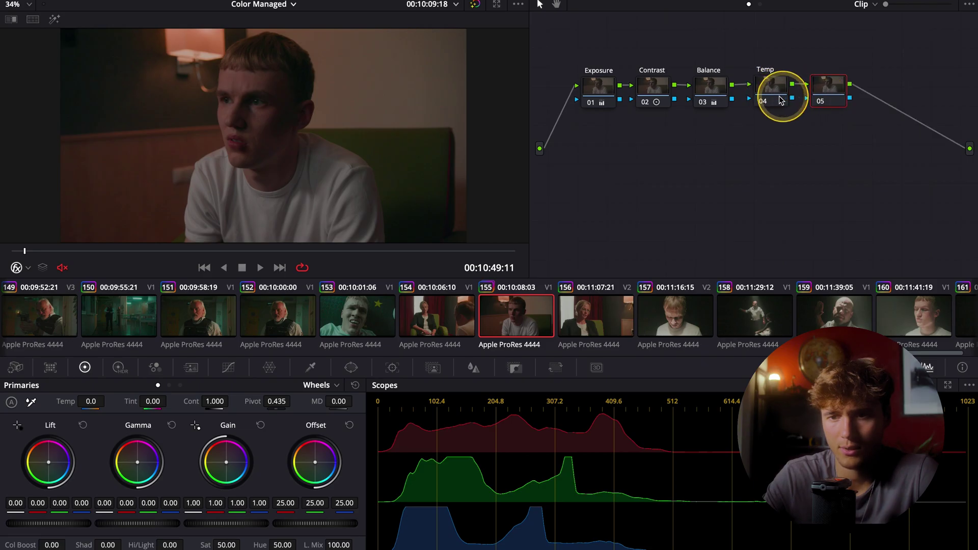
{"action": "right_click", "coordinate": [773, 97]}
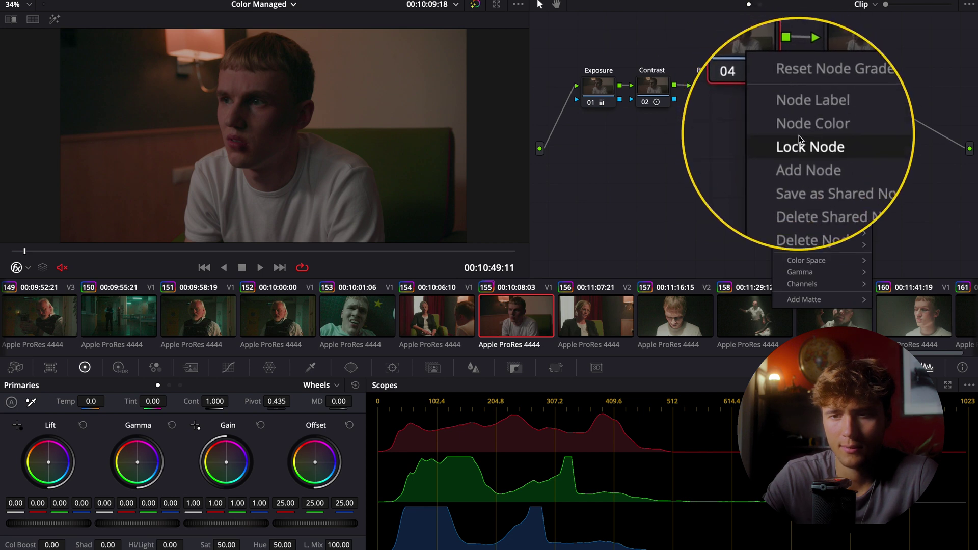
{"action": "mouse_move", "coordinate": [796, 150]}
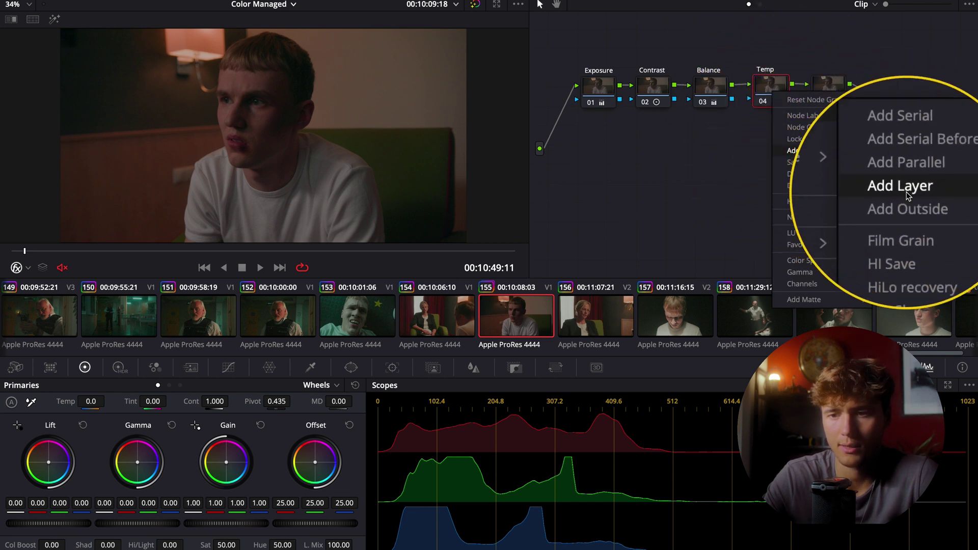
{"action": "left_click", "coordinate": [907, 194]}
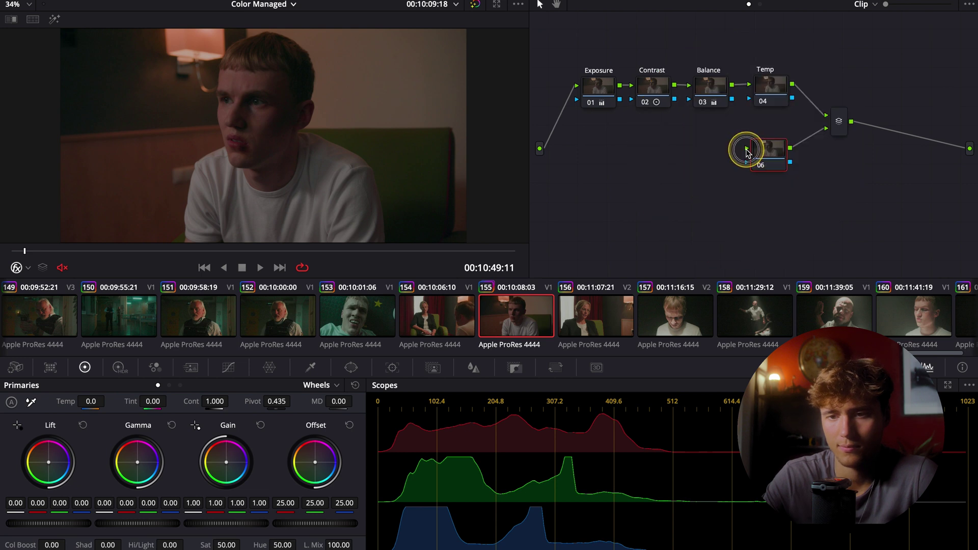
Connect the new layer node's input to the clip source and place it directly below the Exposure node, tidying the upper row and layer mixer
{"action": "left_click_drag", "start_coordinate": [746, 148], "coordinate": [551, 159]}
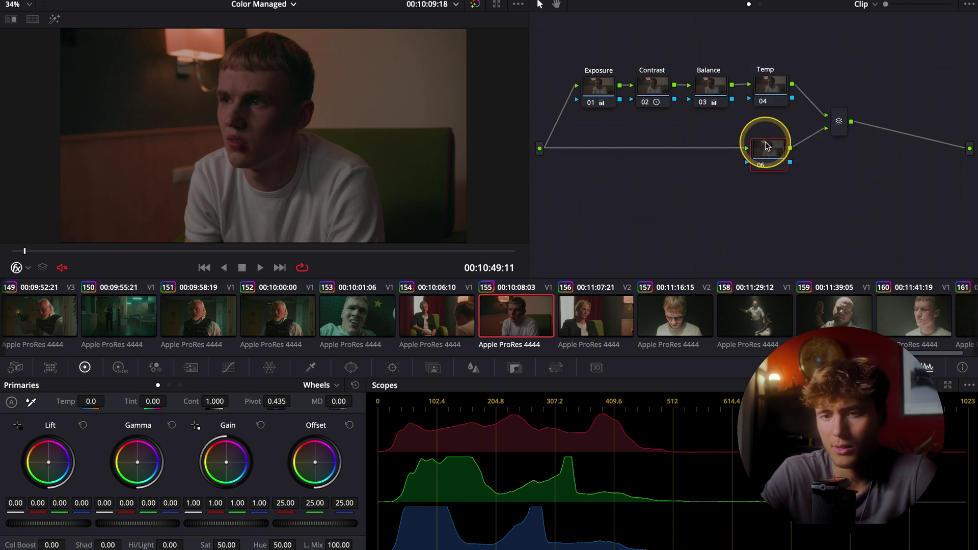
{"action": "left_click_drag", "start_coordinate": [767, 151], "coordinate": [598, 161]}
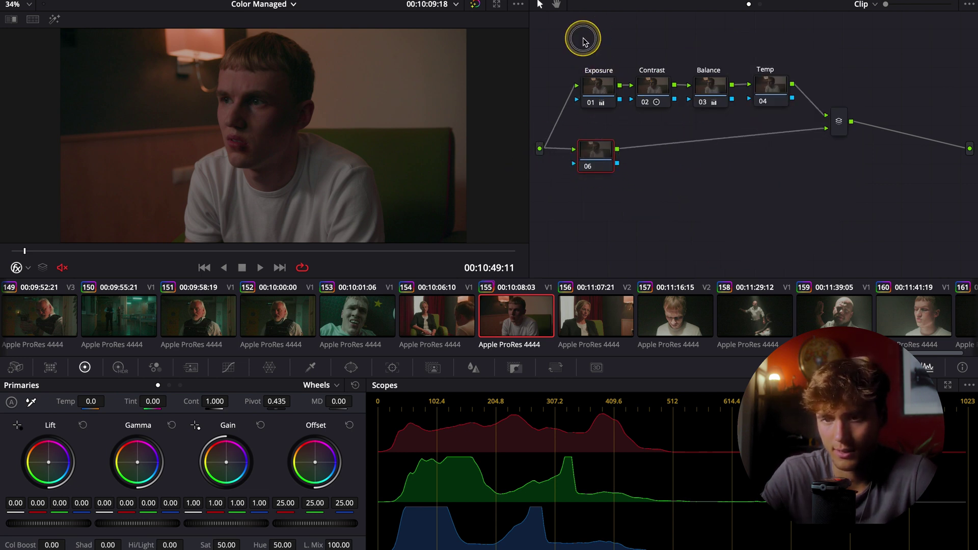
{"action": "left_click_drag", "start_coordinate": [584, 38], "coordinate": [773, 98]}
{"action": "left_click_drag", "start_coordinate": [840, 125], "coordinate": [834, 132]}
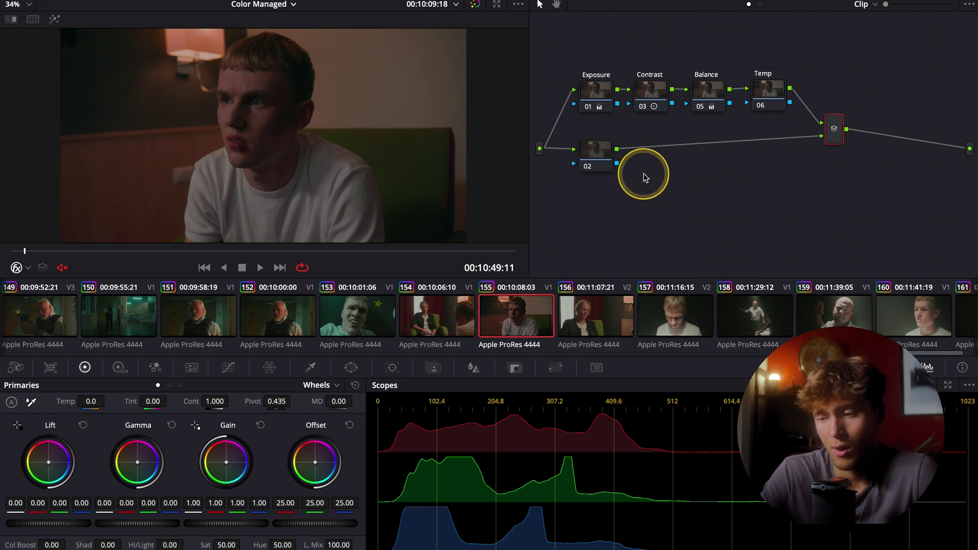
{"action": "left_click_drag", "start_coordinate": [643, 173], "coordinate": [542, 153]}
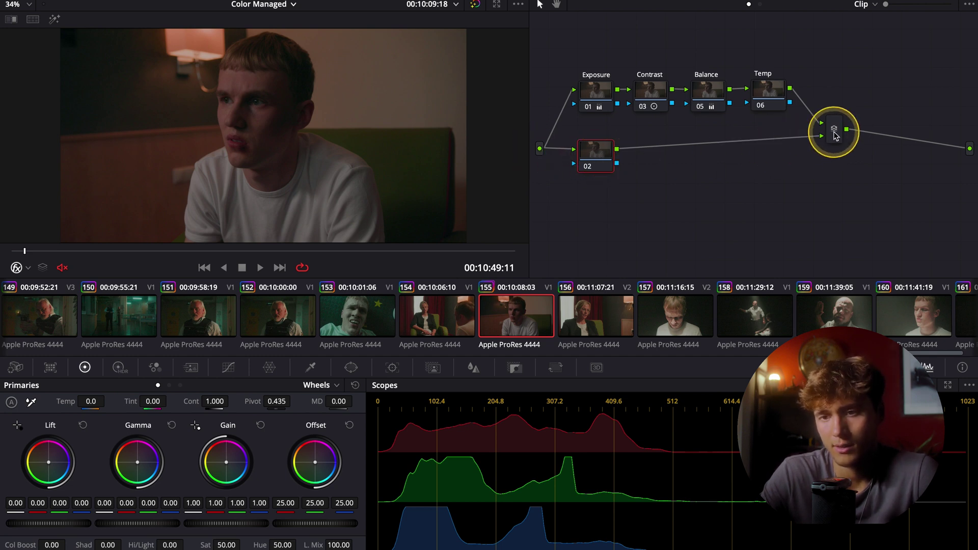
Move the layer mixer closer to the Temp node, realign the lower-branch node, and add a serial node after that lower node
{"action": "left_click_drag", "start_coordinate": [835, 135], "coordinate": [823, 123]}
{"action": "left_click_drag", "start_coordinate": [594, 162], "coordinate": [600, 164]}
{"action": "left_click", "coordinate": [733, 175]}
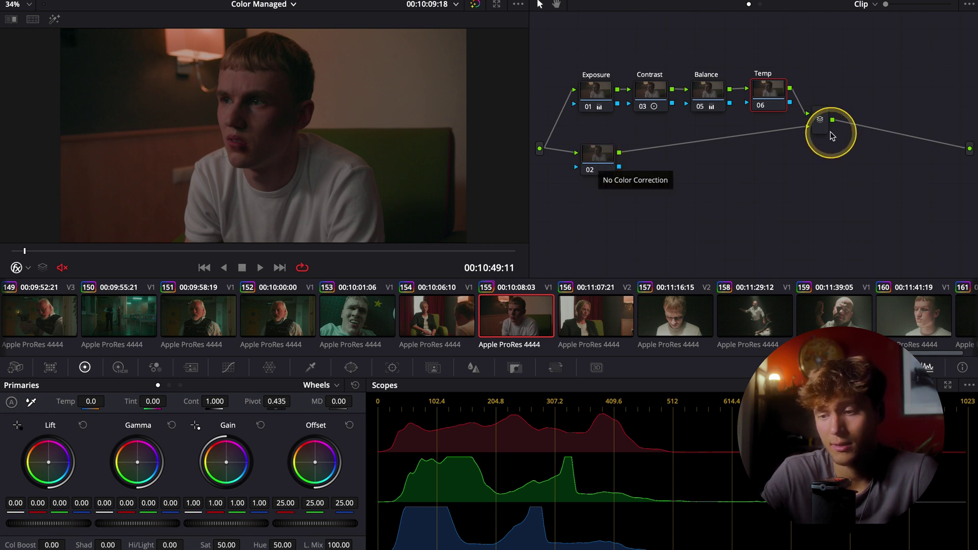
{"action": "left_click_drag", "start_coordinate": [601, 154], "coordinate": [596, 154]}
{"action": "key", "text": "alt+s"}
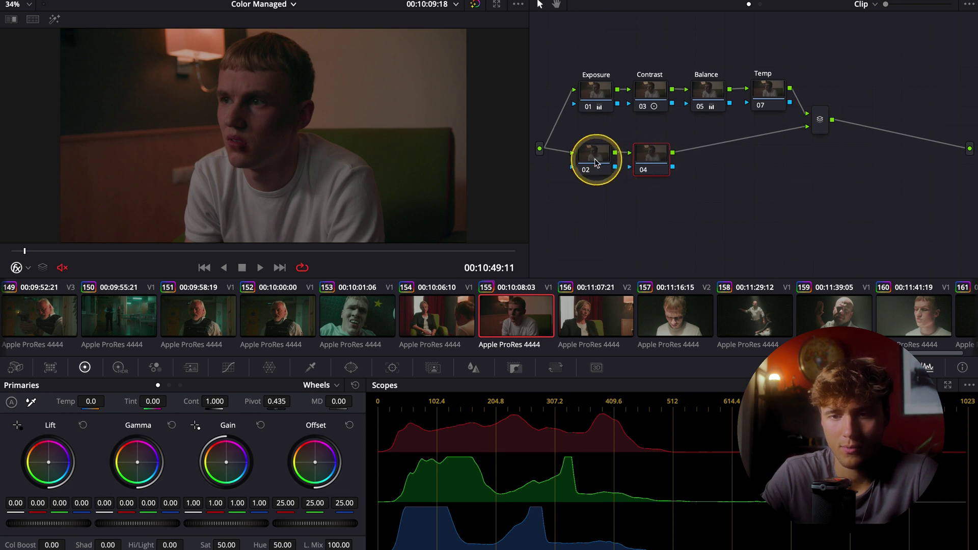
Label the first node of the lower branch HSL
{"action": "right_click", "coordinate": [594, 159]}
{"action": "left_click", "coordinate": [617, 180]}
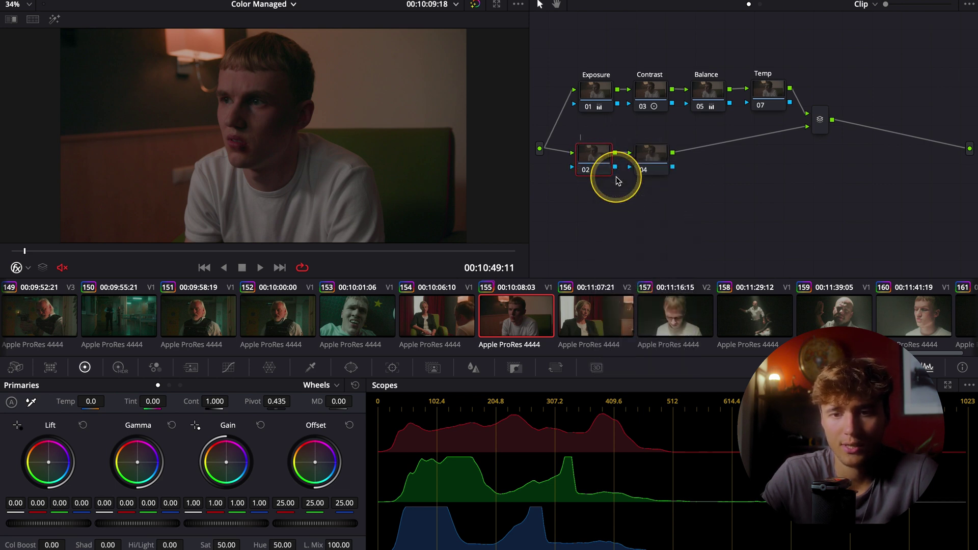
{"action": "type", "text": "HS"}
{"action": "type", "text": "L"}
{"action": "key", "text": "Return"}
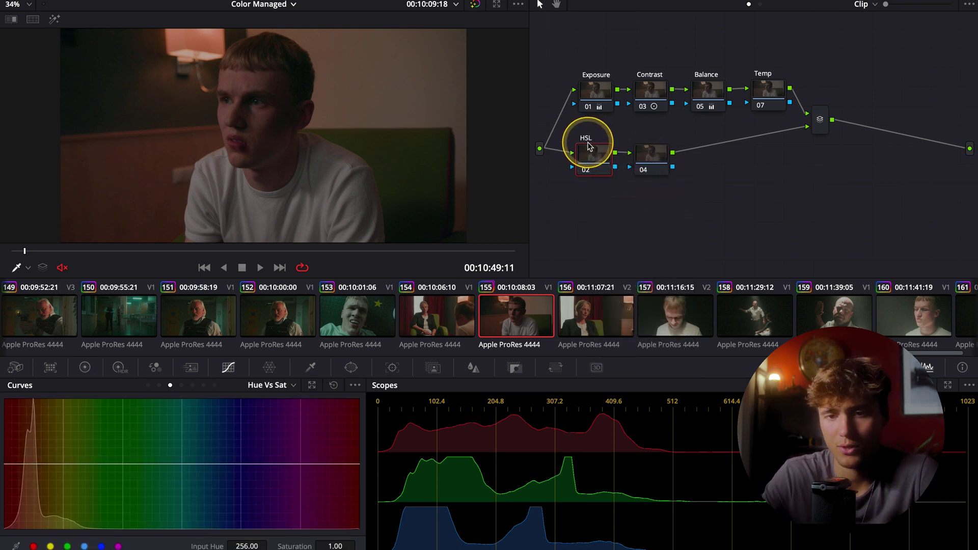
On the HSL node's Hue Vs Hue curve, sample the lamp's hue and rotate it to -15.20
{"action": "left_click", "coordinate": [159, 385]}
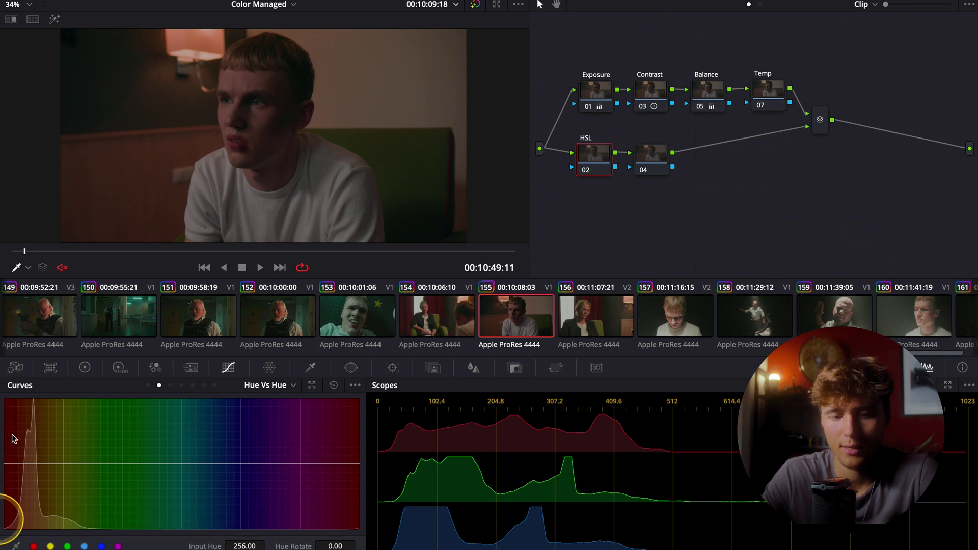
{"action": "left_click", "coordinate": [198, 41]}
{"action": "left_click_drag", "start_coordinate": [33, 466], "coordinate": [31, 469]}
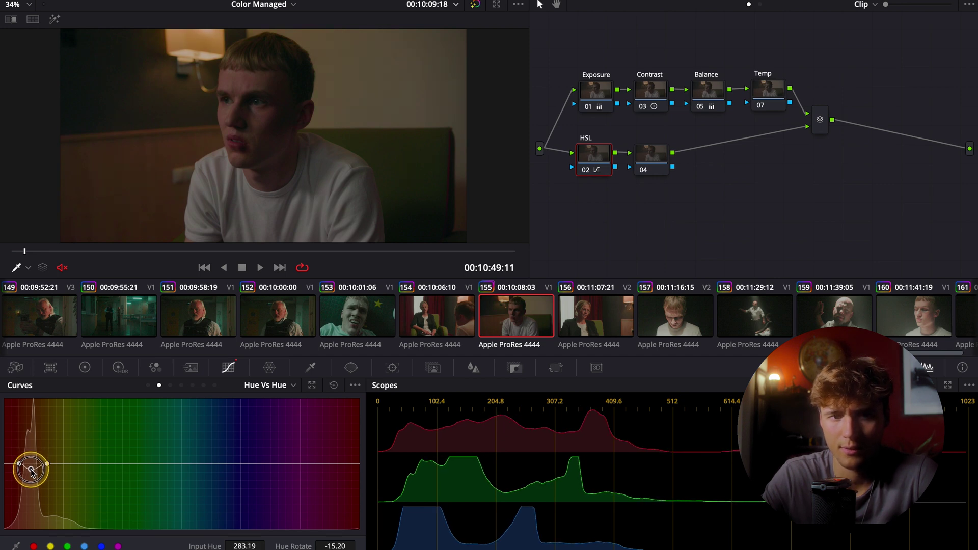
Label the second node of the lower branch PW
{"action": "left_click", "coordinate": [651, 156]}
{"action": "right_click", "coordinate": [654, 162]}
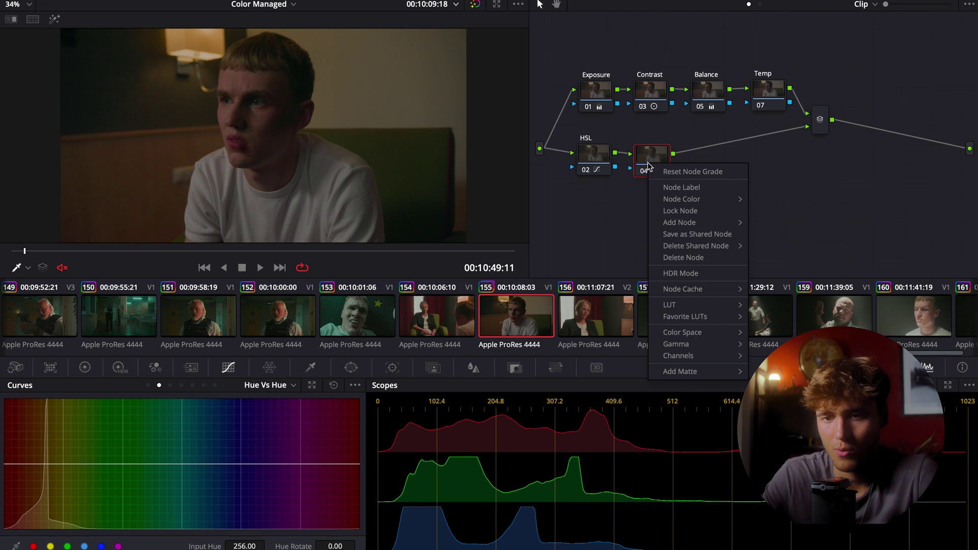
{"action": "left_click", "coordinate": [671, 187]}
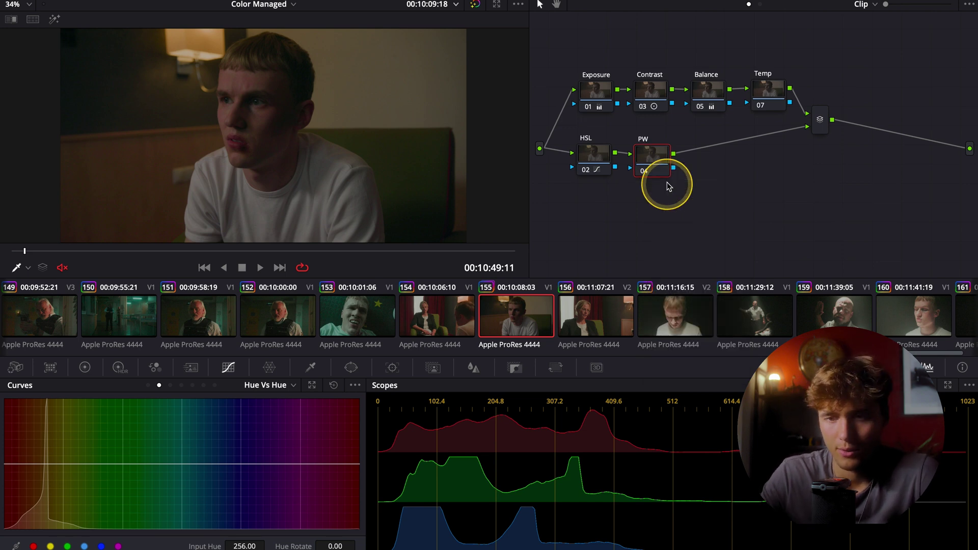
Add a circular power window around the man's head on the PW node, tilted about 6.5 degrees with softness about 4.15
{"action": "left_click", "coordinate": [351, 367]}
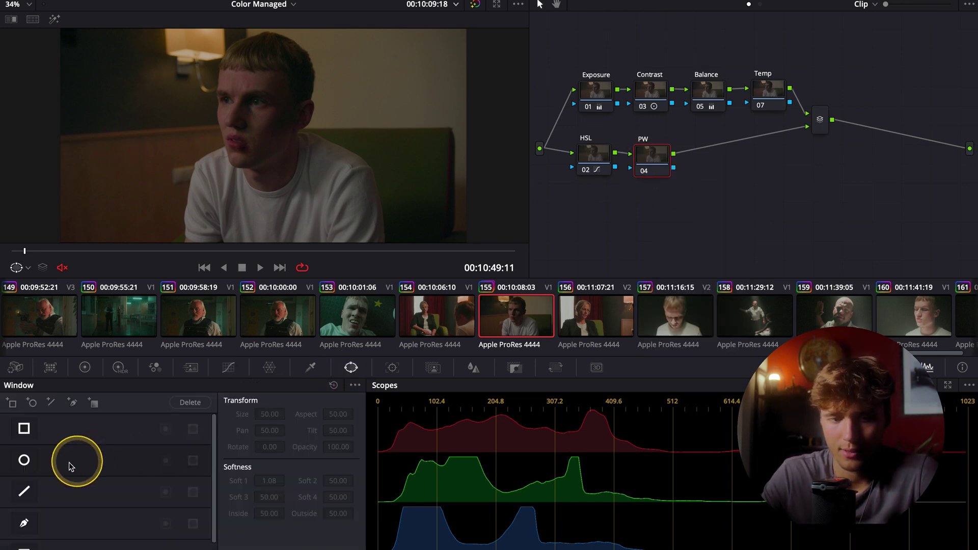
{"action": "left_click", "coordinate": [24, 460]}
{"action": "left_click_drag", "start_coordinate": [287, 147], "coordinate": [277, 139]}
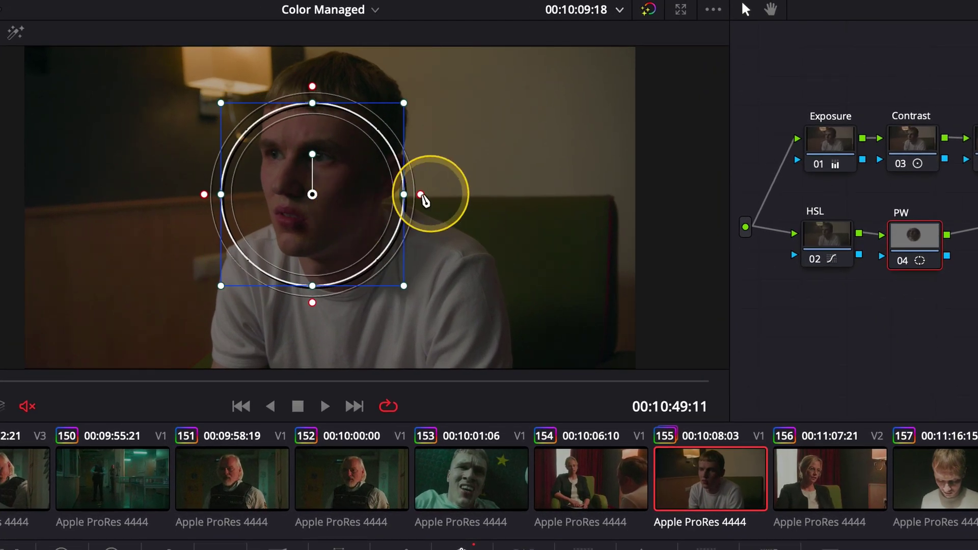
{"action": "left_click_drag", "start_coordinate": [404, 194], "coordinate": [385, 194]}
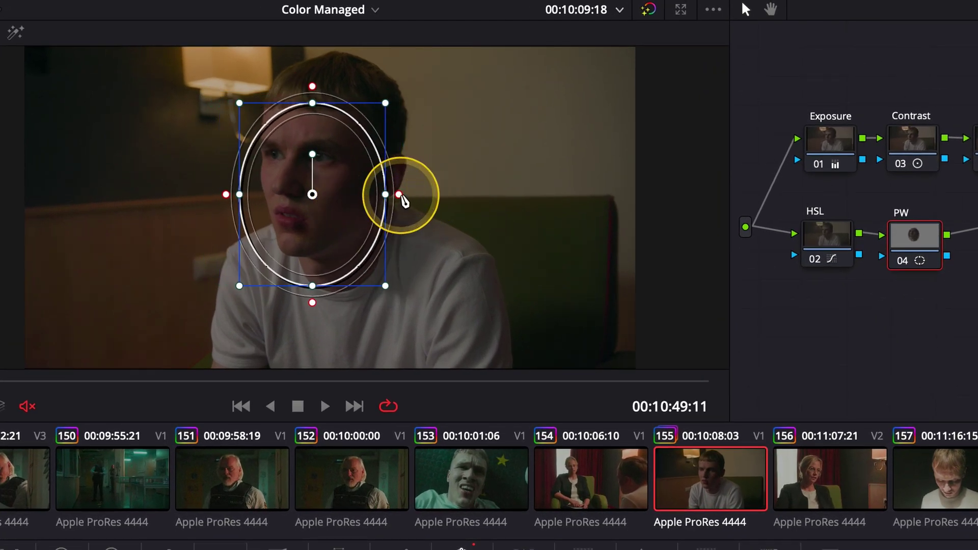
{"action": "left_click_drag", "start_coordinate": [398, 195], "coordinate": [412, 206]}
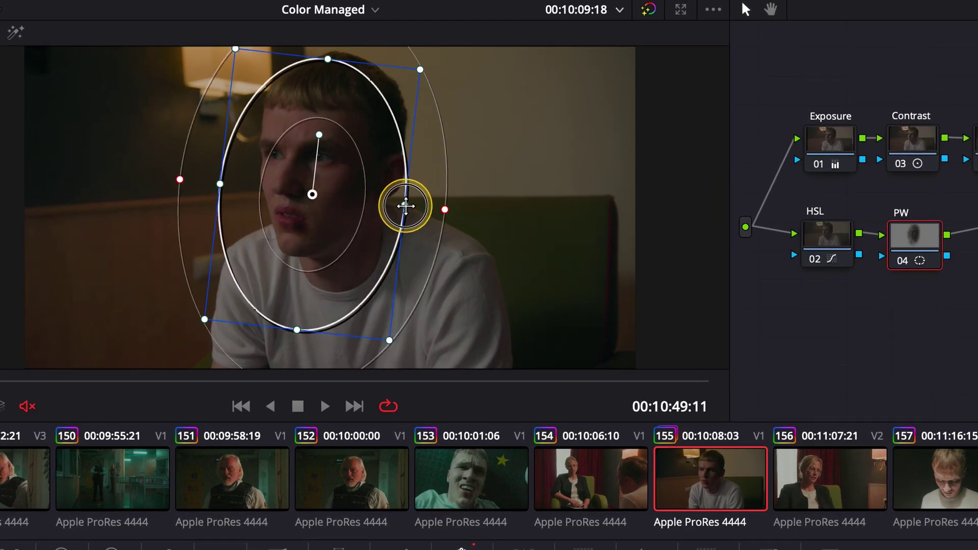
{"action": "mouse_move", "coordinate": [313, 194]}
{"action": "left_mouse_down"}
{"action": "mouse_move", "coordinate": [314, 157]}
{"action": "mouse_move", "coordinate": [313, 176]}
{"action": "left_mouse_up"}
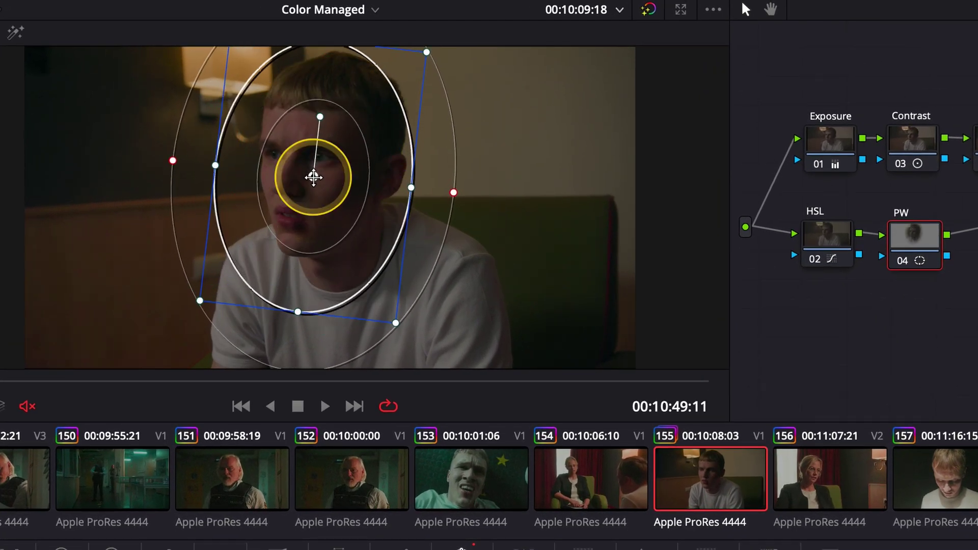
{"action": "left_click_drag", "start_coordinate": [413, 189], "coordinate": [421, 189]}
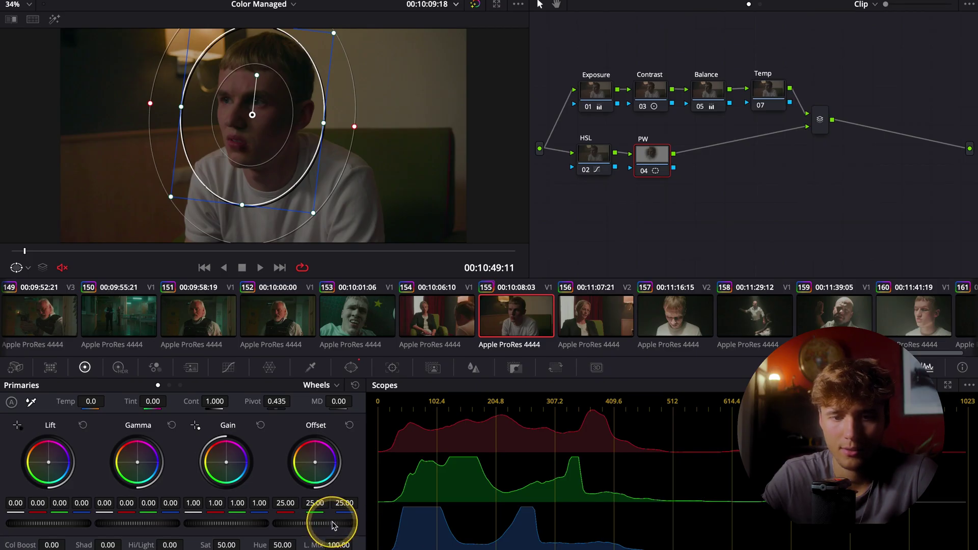
Invert the PW node's circular window and lower the node's Offset to 22.25 to darken the surroundings
{"action": "left_click", "coordinate": [351, 368]}
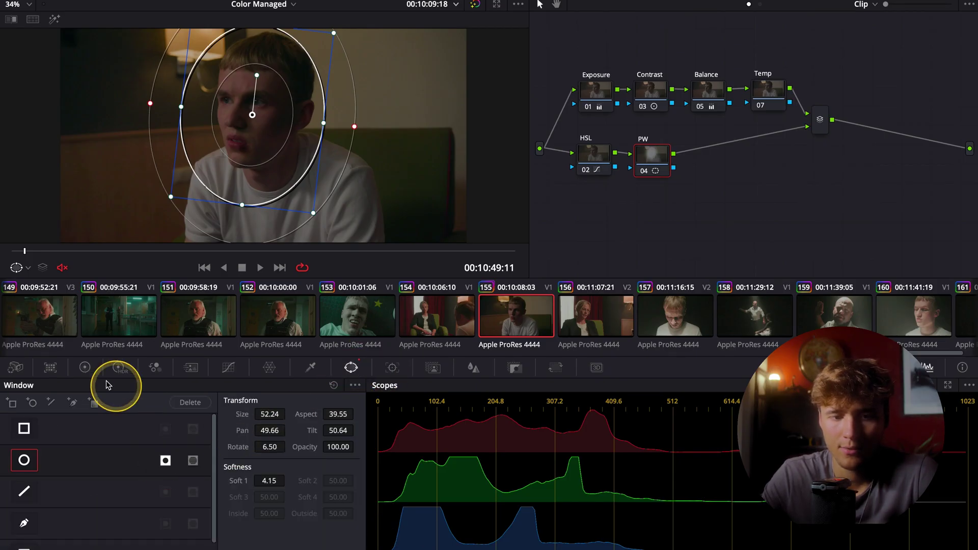
{"action": "left_click", "coordinate": [84, 368]}
{"action": "left_click_drag", "start_coordinate": [339, 525], "coordinate": [280, 528]}
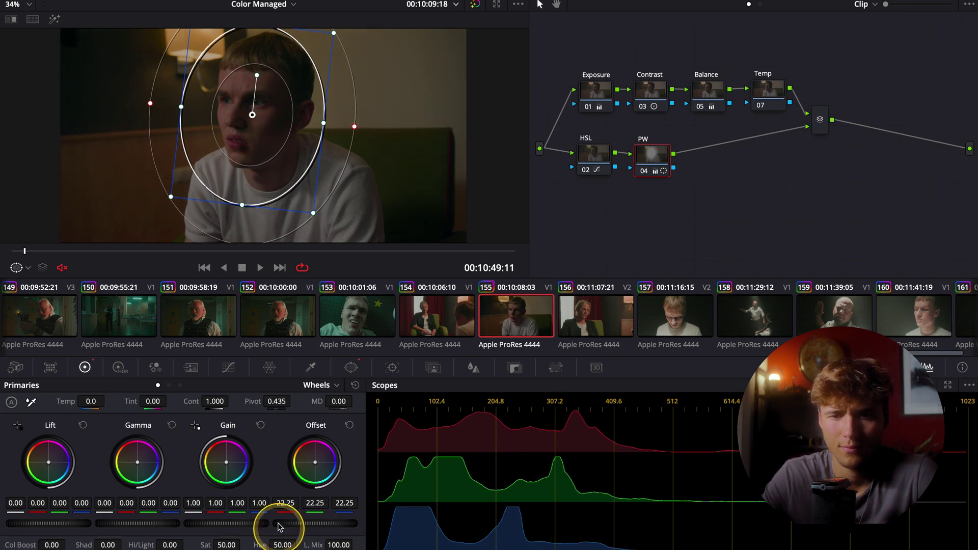
Set the Exposure node's Gain to 1.15 and its Offset to 25.85
{"action": "left_click", "coordinate": [598, 92]}
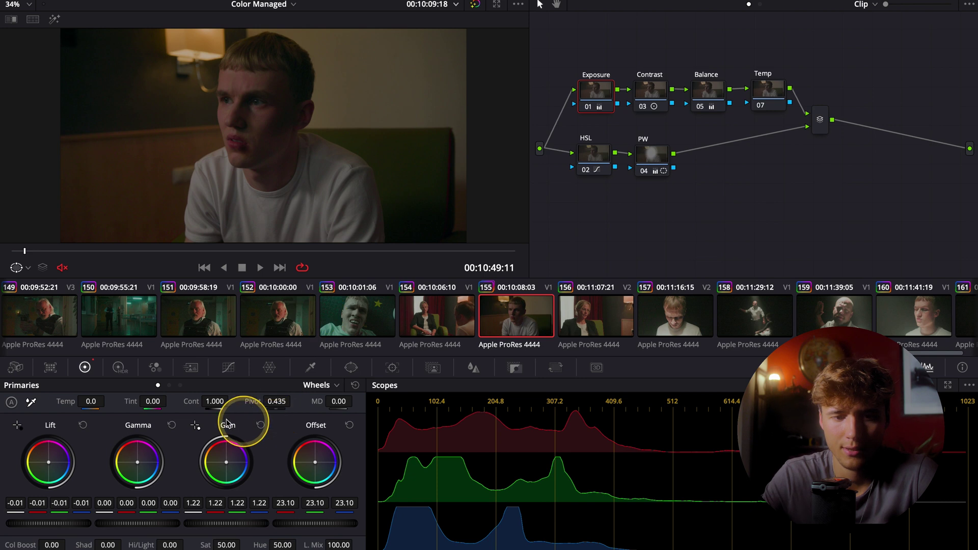
{"action": "left_click_drag", "start_coordinate": [308, 527], "coordinate": [338, 519]}
{"action": "left_click_drag", "start_coordinate": [239, 523], "coordinate": [259, 522]}
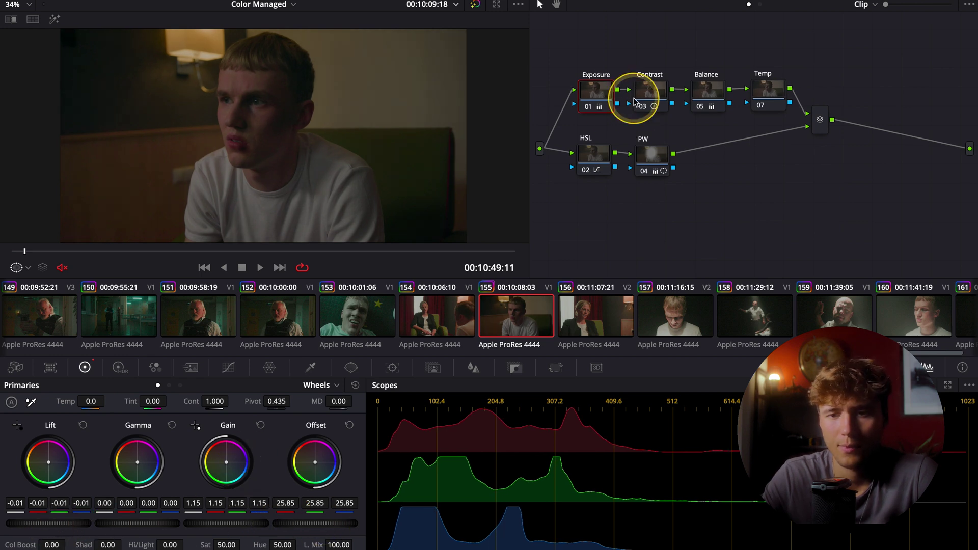
Add an outside node to the PW node
{"action": "left_click", "coordinate": [651, 156]}
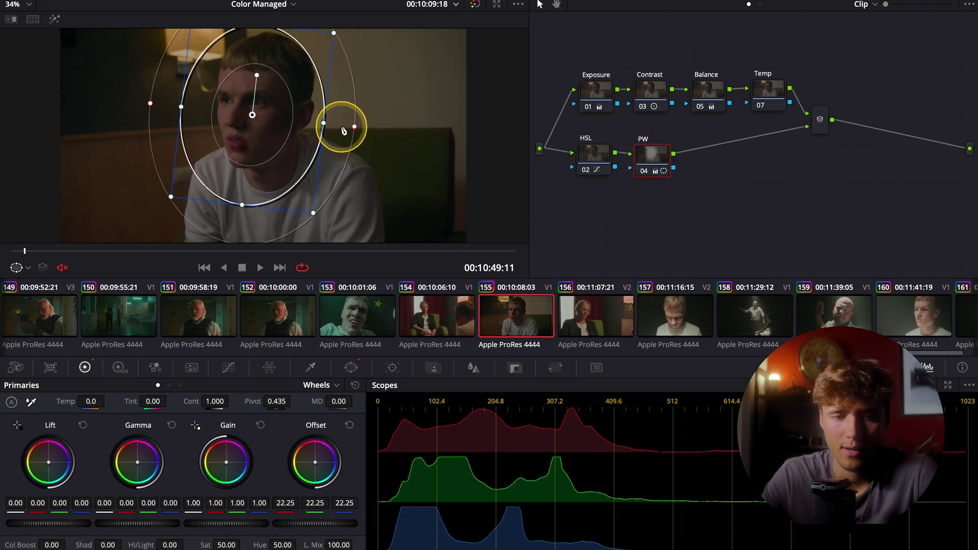
{"action": "left_click", "coordinate": [653, 162]}
{"action": "right_click", "coordinate": [650, 162]}
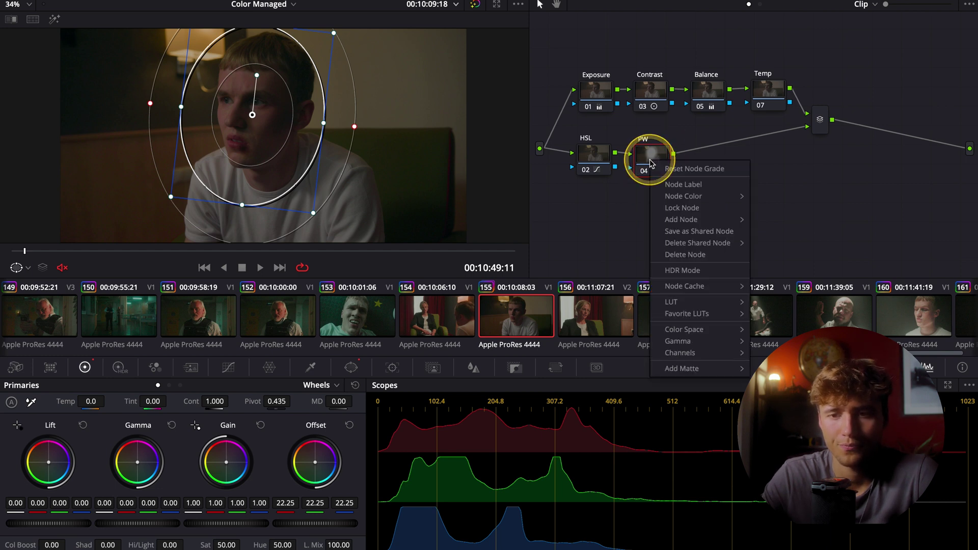
{"action": "mouse_move", "coordinate": [685, 221]}
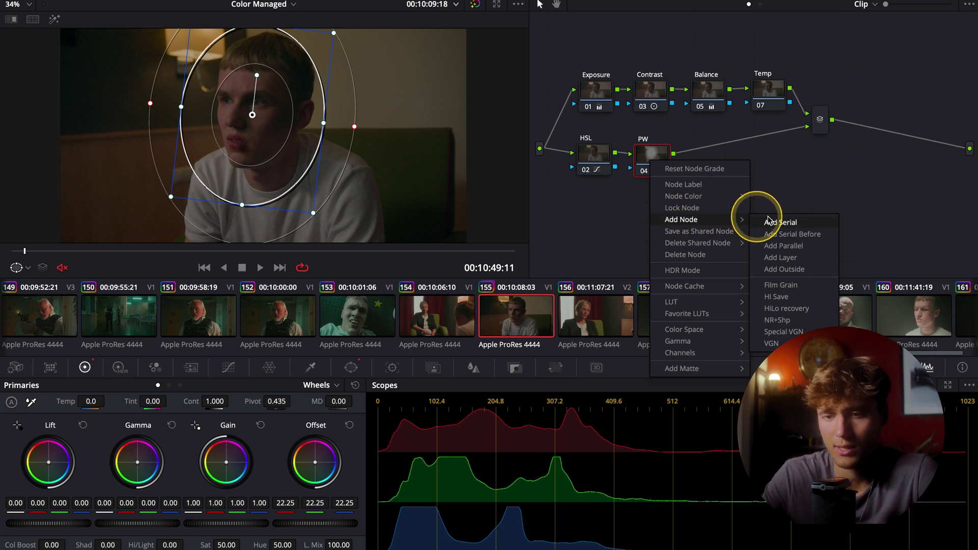
{"action": "left_click", "coordinate": [784, 270]}
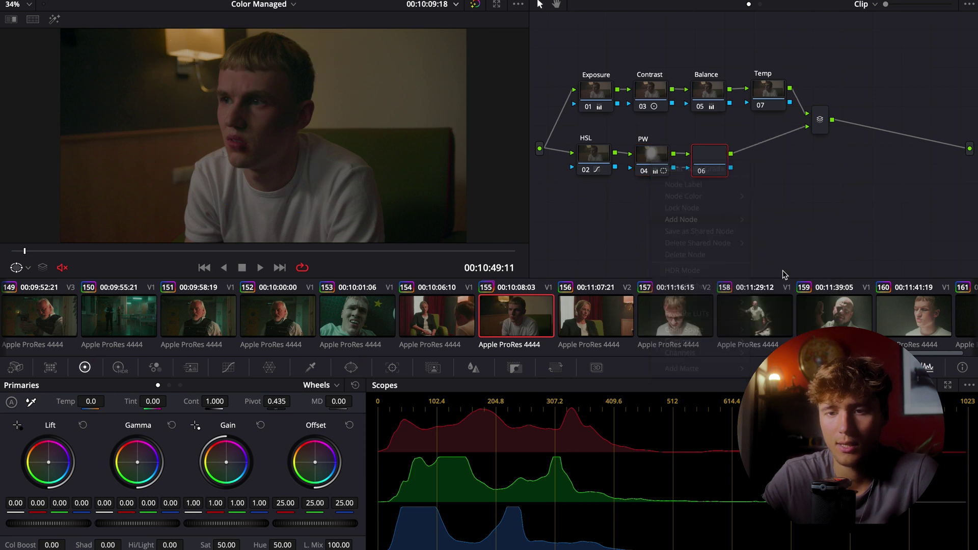
Try shifting the PW node's circular window across the face and adjusting the outside node's Gain
{"action": "left_click", "coordinate": [662, 160]}
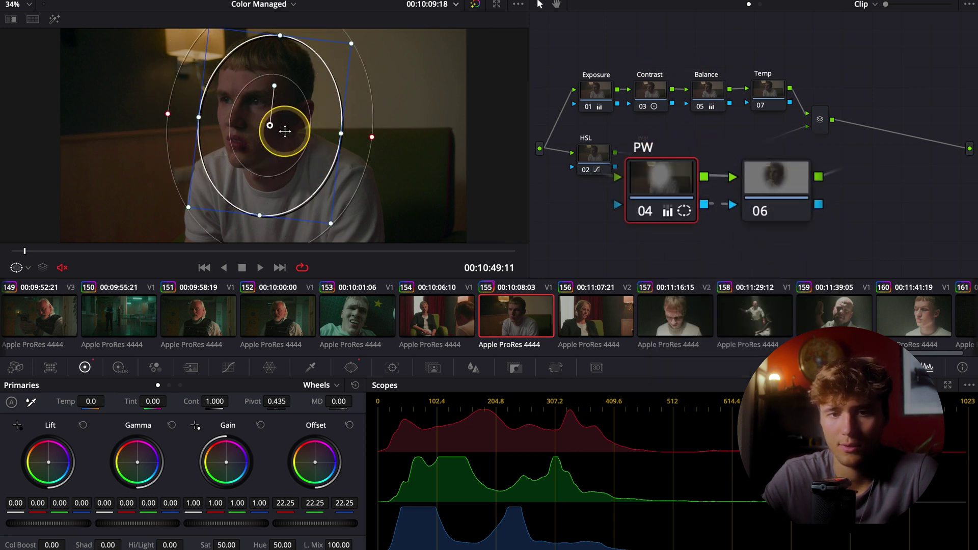
{"action": "left_click_drag", "start_coordinate": [285, 132], "coordinate": [267, 116]}
{"action": "left_click", "coordinate": [719, 165]}
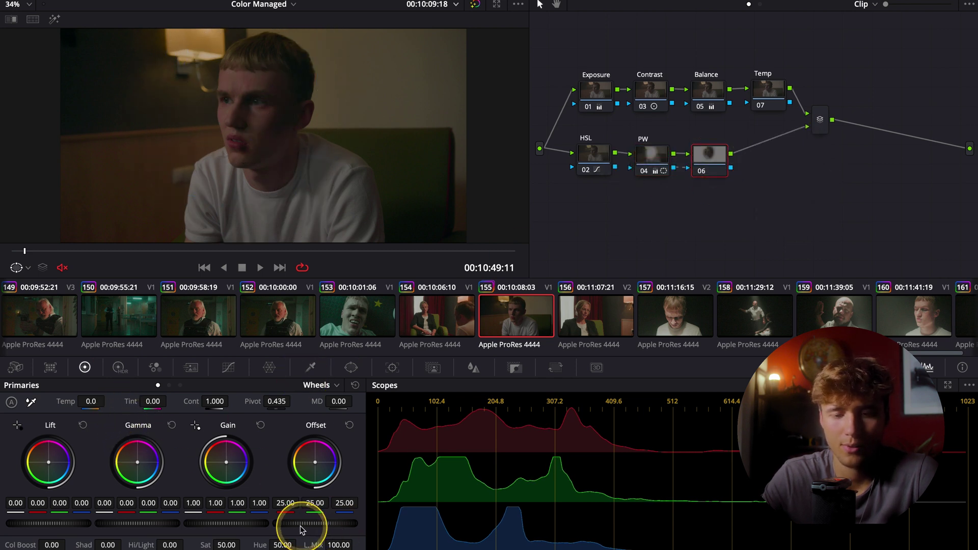
{"action": "left_click_drag", "start_coordinate": [209, 523], "coordinate": [231, 524]}
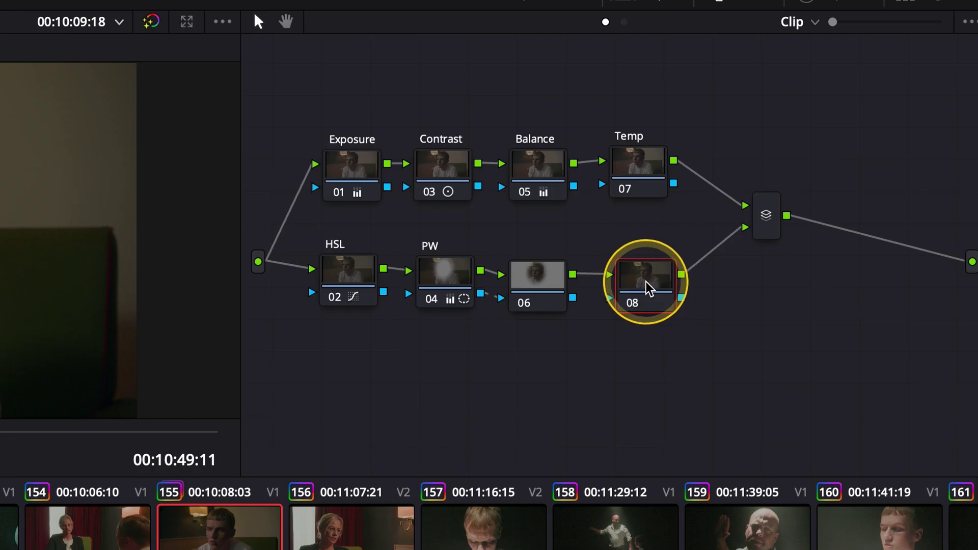
Add a serial node after the outside node and undo the two extra serial nodes appended behind it
{"action": "key", "text": "alt+s"}
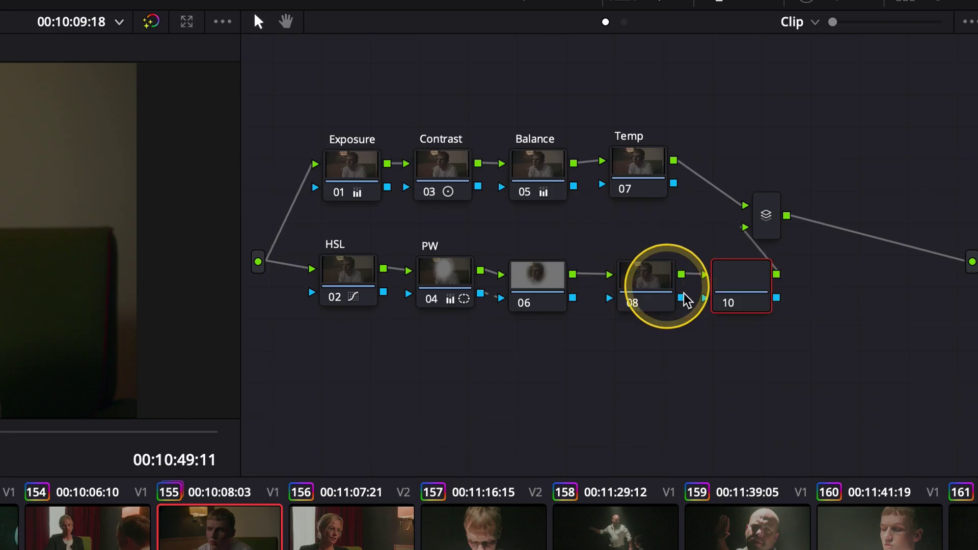
{"action": "key", "text": "alt+s"}
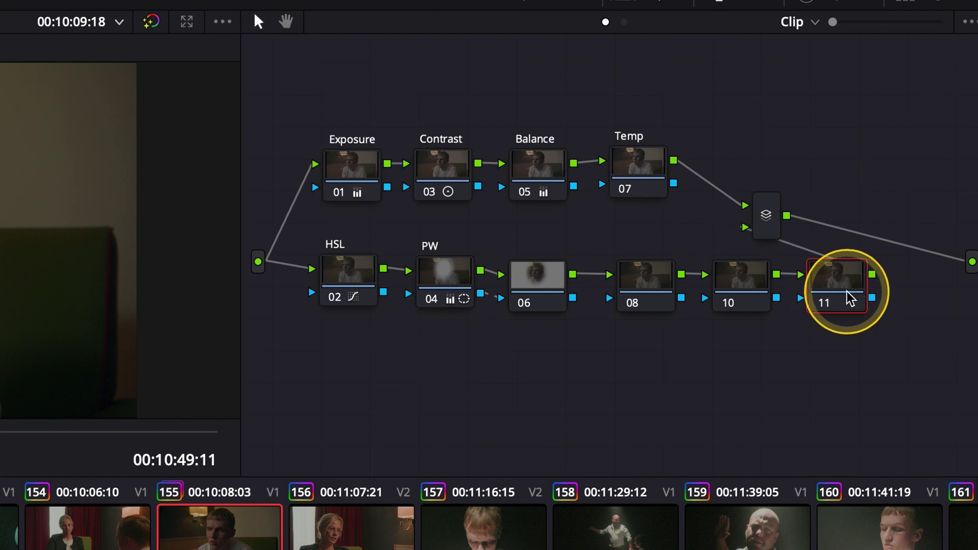
{"action": "key", "text": "ctrl+z"}
{"action": "key", "text": "ctrl+z"}
Label the last node of the lower branch NR
{"action": "right_click", "coordinate": [774, 161]}
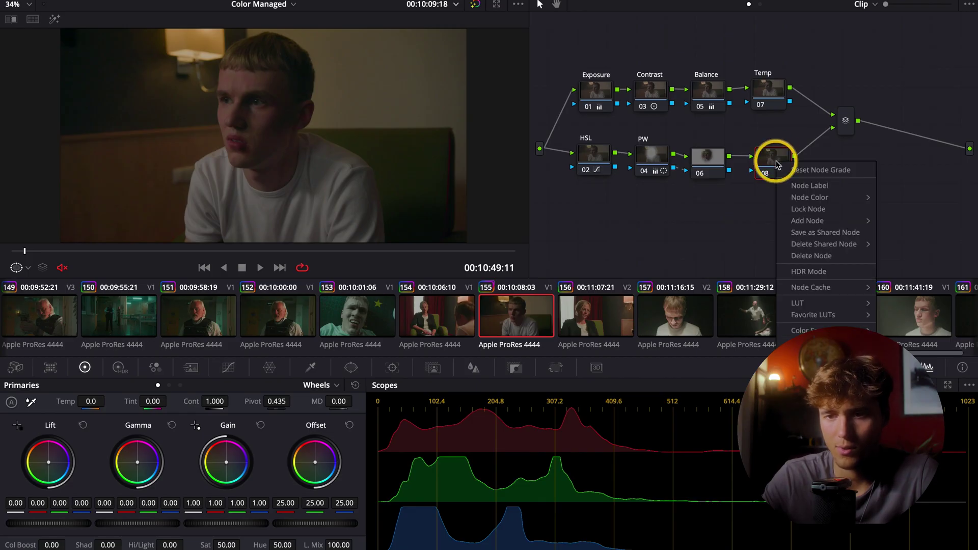
{"action": "left_click", "coordinate": [802, 183]}
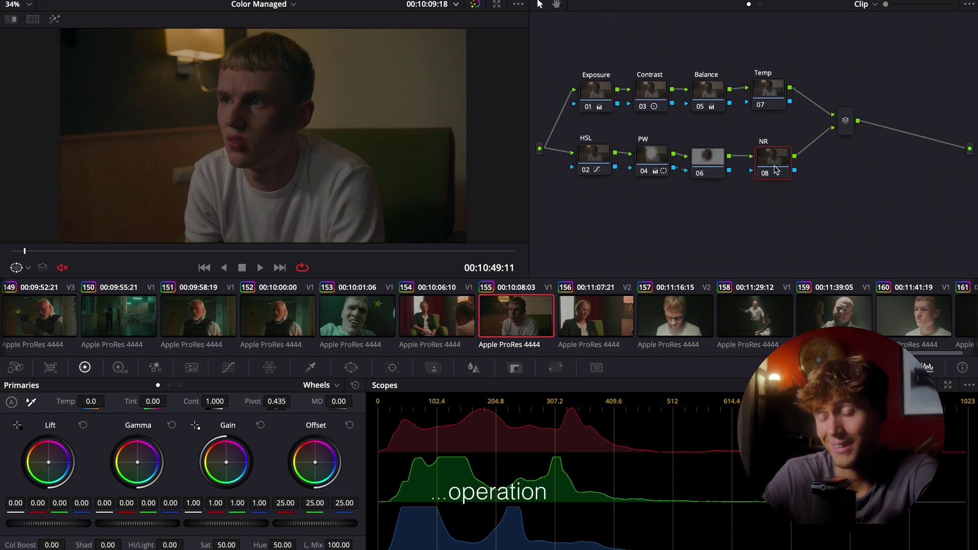
{"action": "left_click", "coordinate": [781, 205]}
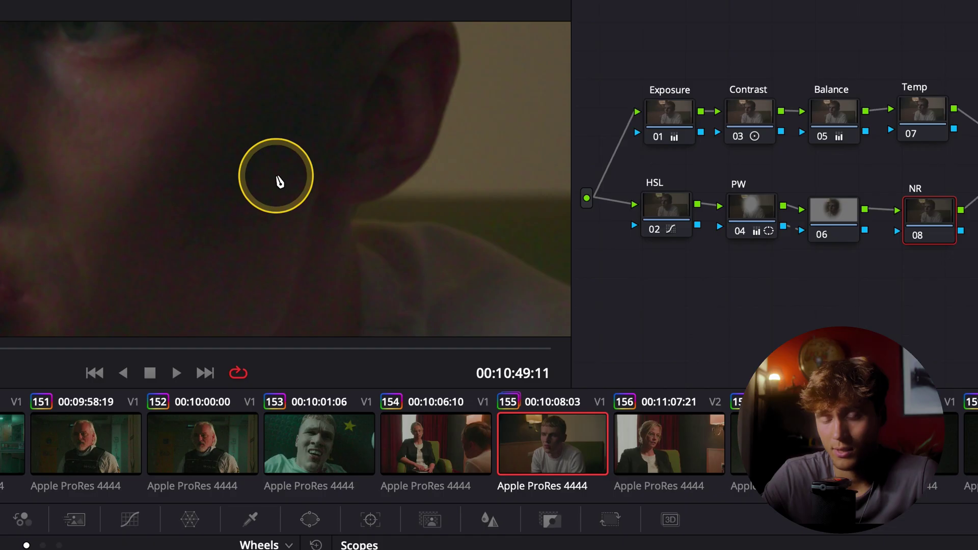
Examine the image noise on the man's face and hair up close in the viewer
{"action": "scroll", "coordinate": [303, 181], "scroll_direction": "down", "scroll_amount": 4}
{"action": "scroll", "coordinate": [323, 182], "scroll_direction": "down", "scroll_amount": 3}
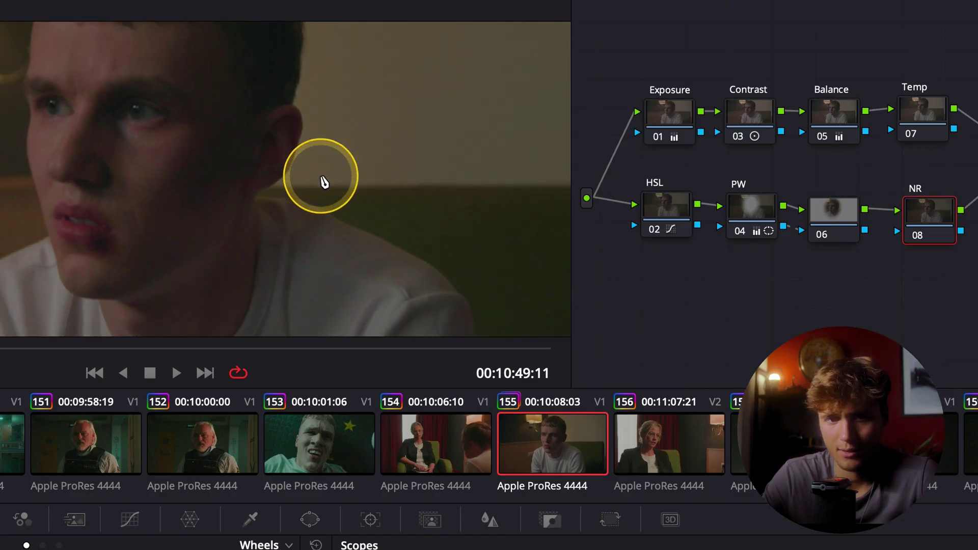
{"action": "scroll", "coordinate": [327, 194], "scroll_direction": "up", "scroll_amount": 3}
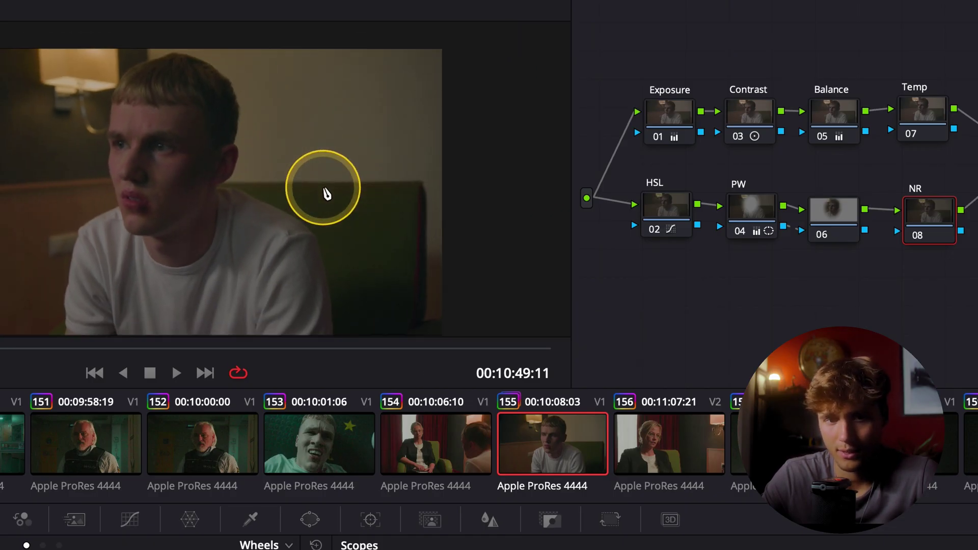
{"action": "scroll", "coordinate": [249, 160], "scroll_direction": "up", "scroll_amount": 4}
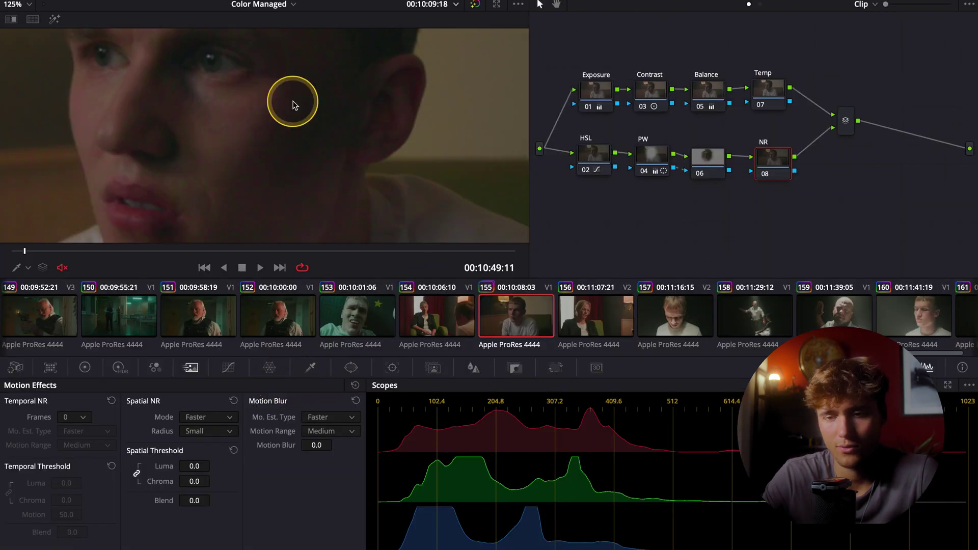
{"action": "scroll", "coordinate": [293, 105], "scroll_direction": "up", "scroll_amount": 5}
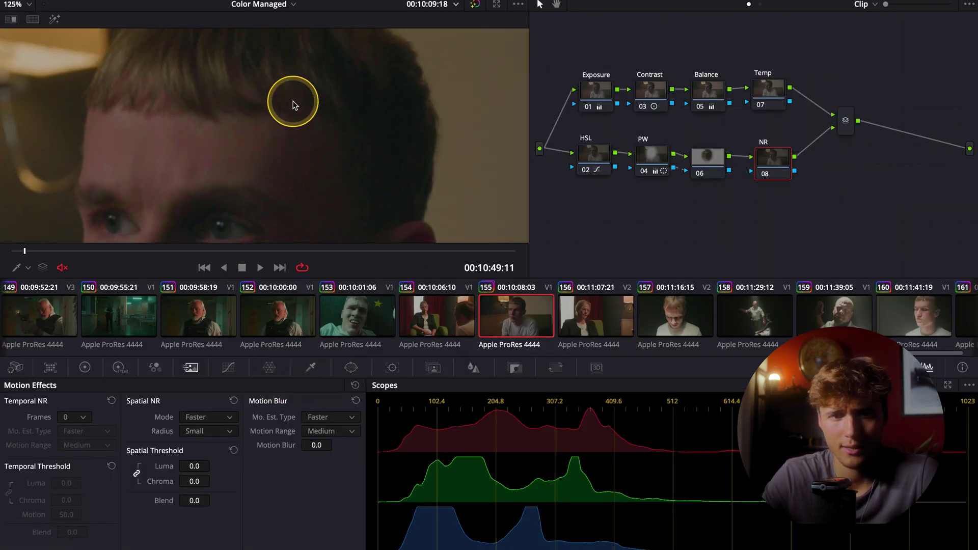
{"action": "scroll", "coordinate": [293, 105], "scroll_direction": "down", "scroll_amount": 5}
{"action": "scroll", "coordinate": [293, 106], "scroll_direction": "up", "scroll_amount": 5}
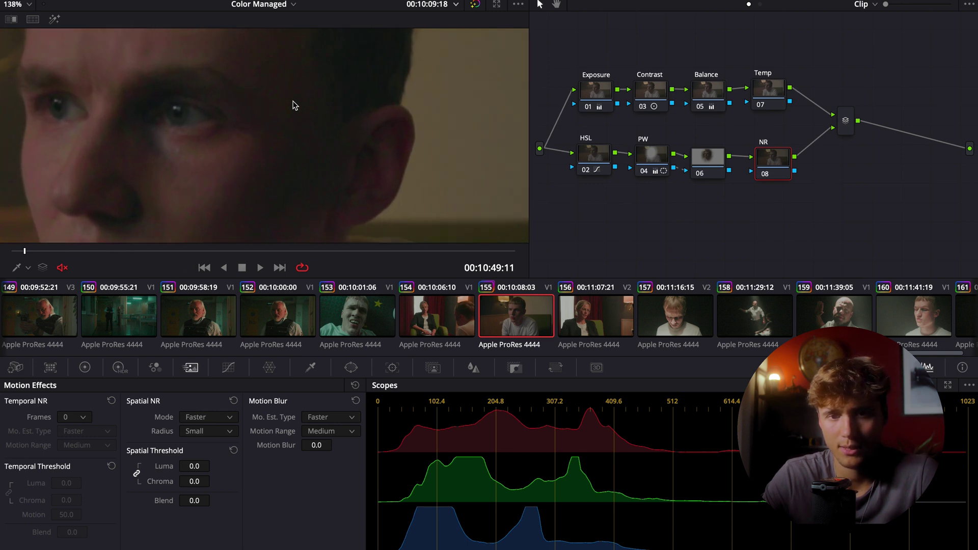
Configure spatial noise reduction on the NR node with Better mode and a Medium radius
{"action": "left_click", "coordinate": [209, 416]}
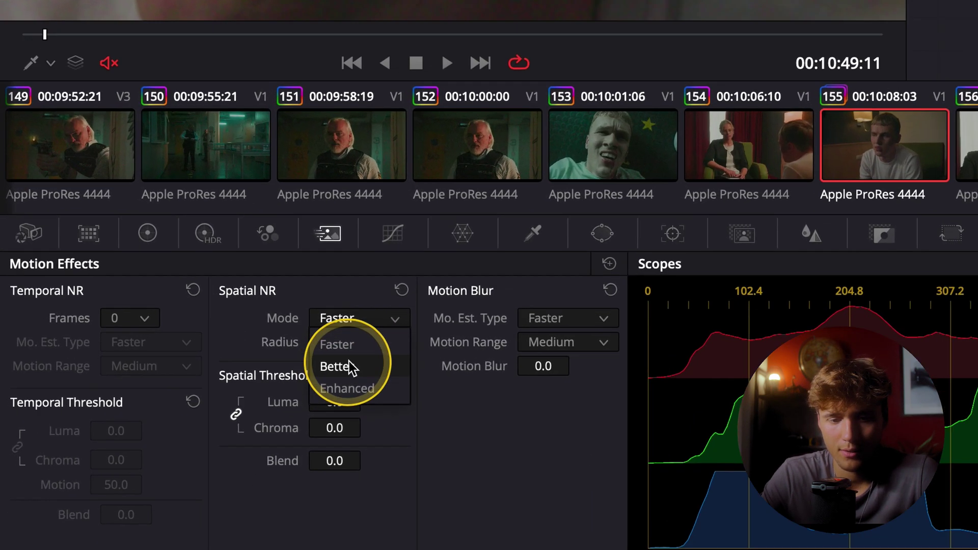
{"action": "left_click", "coordinate": [196, 442]}
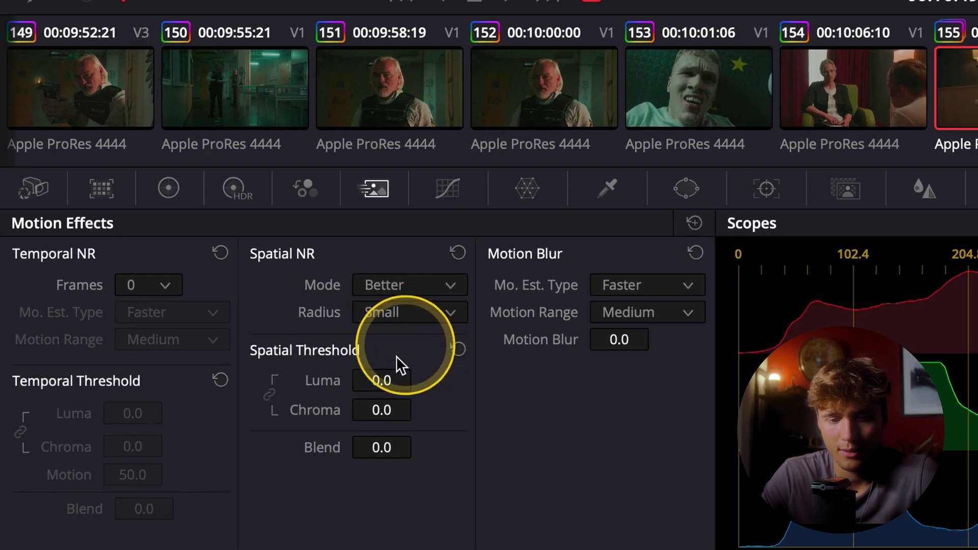
{"action": "left_click", "coordinate": [377, 379]}
{"action": "left_click", "coordinate": [412, 324]}
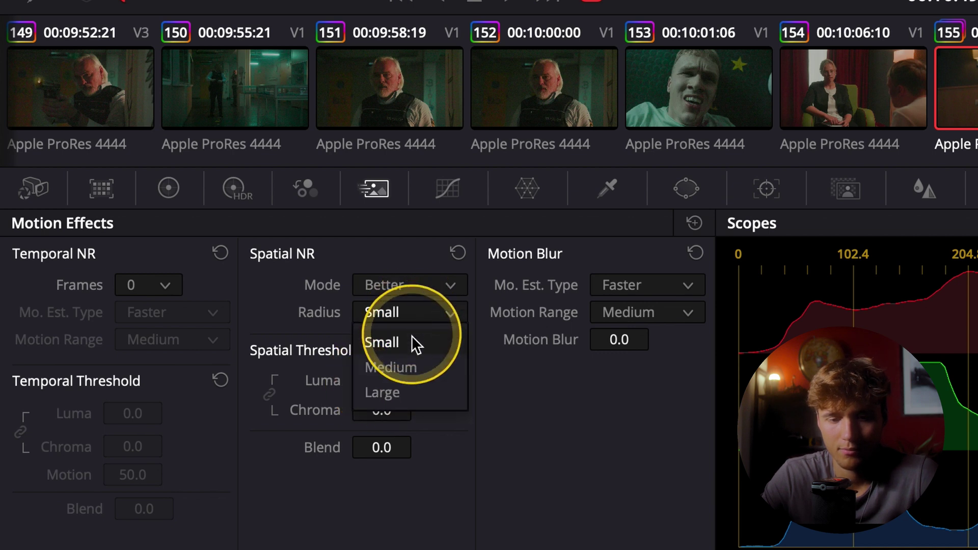
{"action": "left_click", "coordinate": [408, 368]}
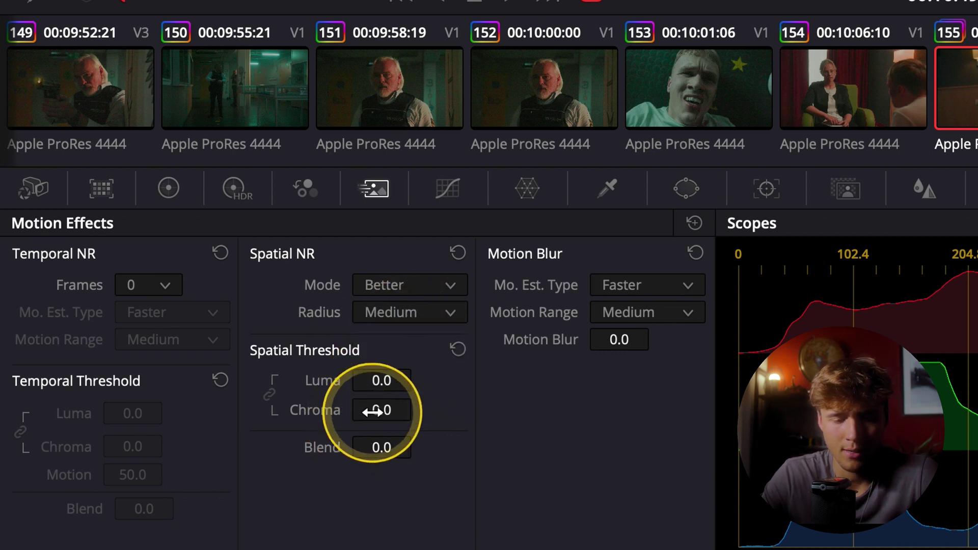
Raise the NR node's Spatial Threshold Luma and Chroma to 100.0 and inspect the smoothing on the man's face
{"action": "left_click_drag", "start_coordinate": [380, 408], "coordinate": [948, 326]}
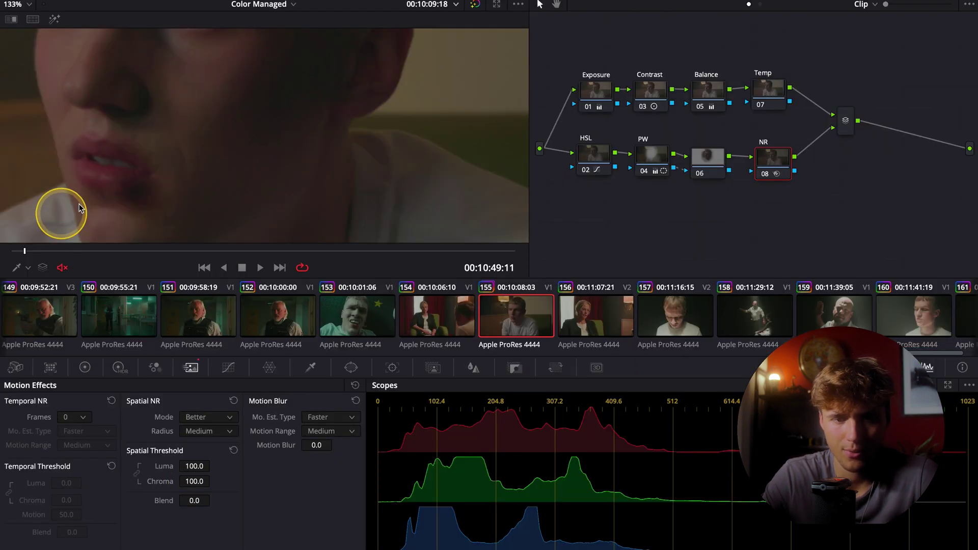
{"action": "scroll", "coordinate": [221, 146], "scroll_direction": "down", "scroll_amount": 4}
{"action": "scroll", "coordinate": [220, 149], "scroll_direction": "up", "scroll_amount": 5}
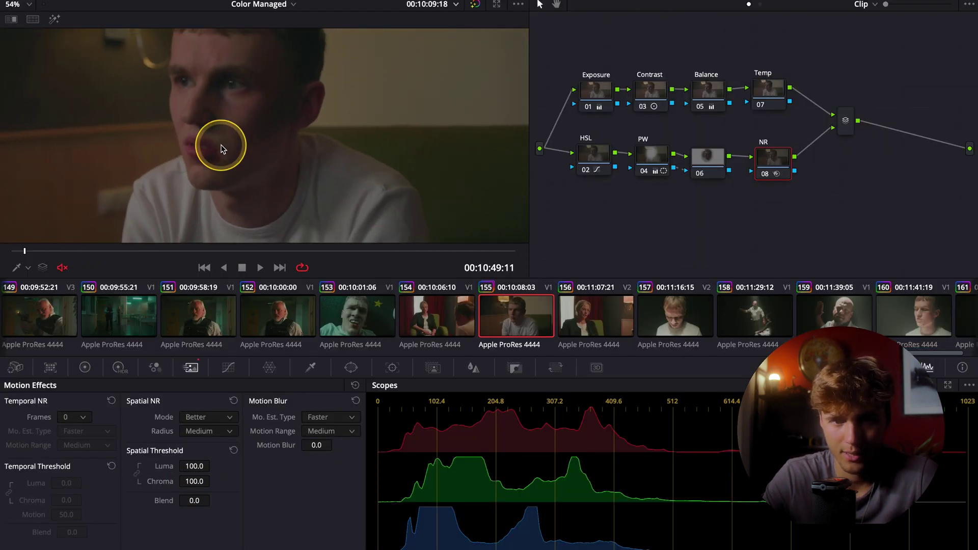
{"action": "scroll", "coordinate": [219, 147], "scroll_direction": "down", "scroll_amount": 5}
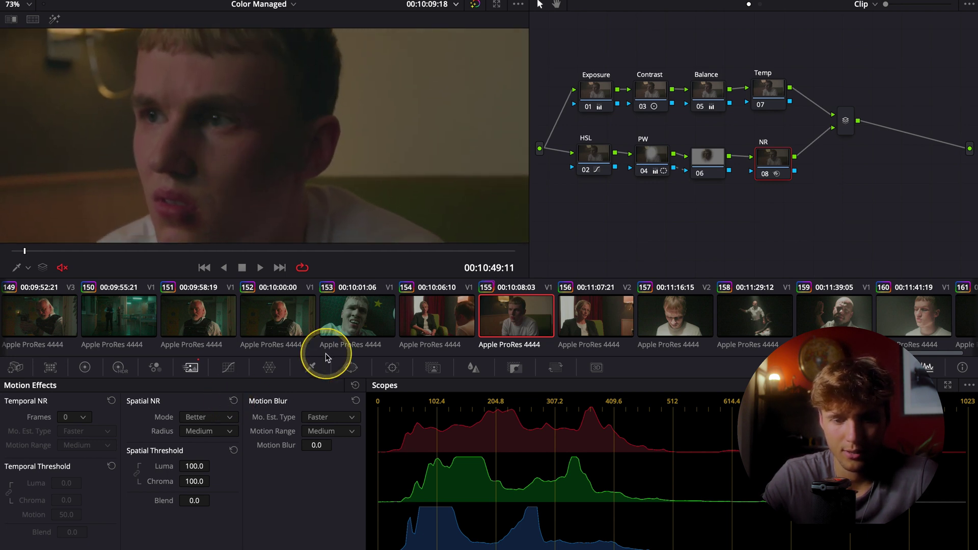
Limit the NR node to the darker tones by setting the qualifier's Luminance High to 54.5, checking the matte in highlight view
{"action": "left_click", "coordinate": [311, 367]}
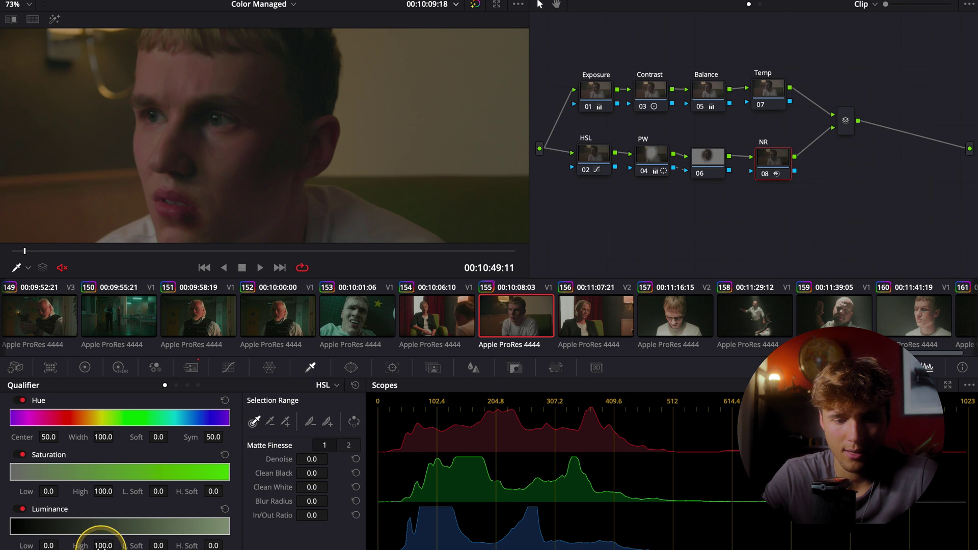
{"action": "left_click", "coordinate": [55, 23]}
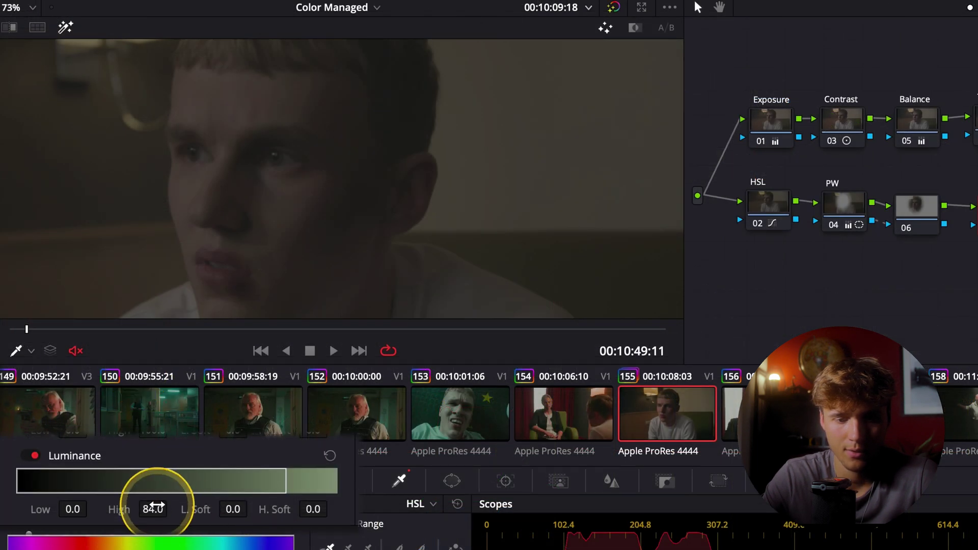
{"action": "left_click_drag", "start_coordinate": [104, 544], "coordinate": [76, 545]}
{"action": "left_click_drag", "start_coordinate": [248, 501], "coordinate": [216, 504]}
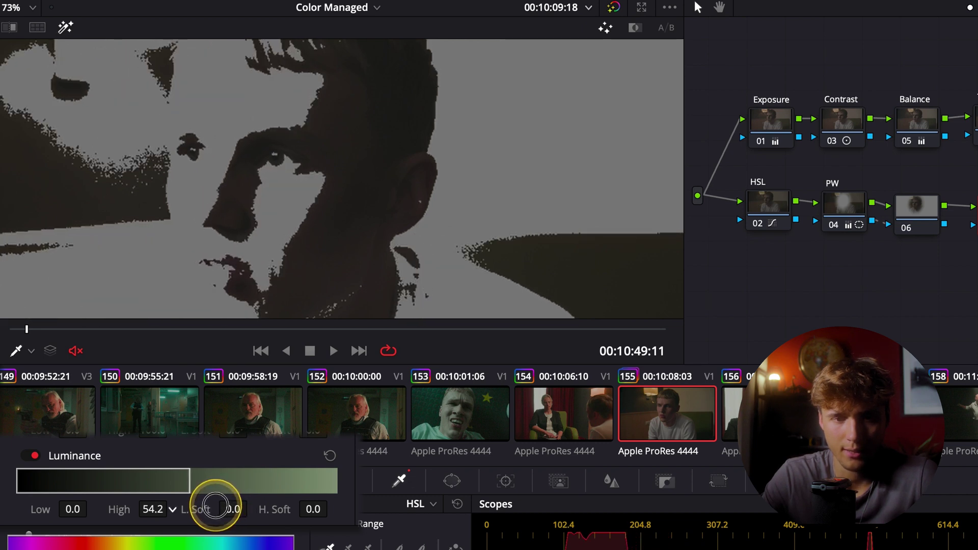
{"action": "scroll", "coordinate": [422, 168], "scroll_direction": "down", "scroll_amount": 5}
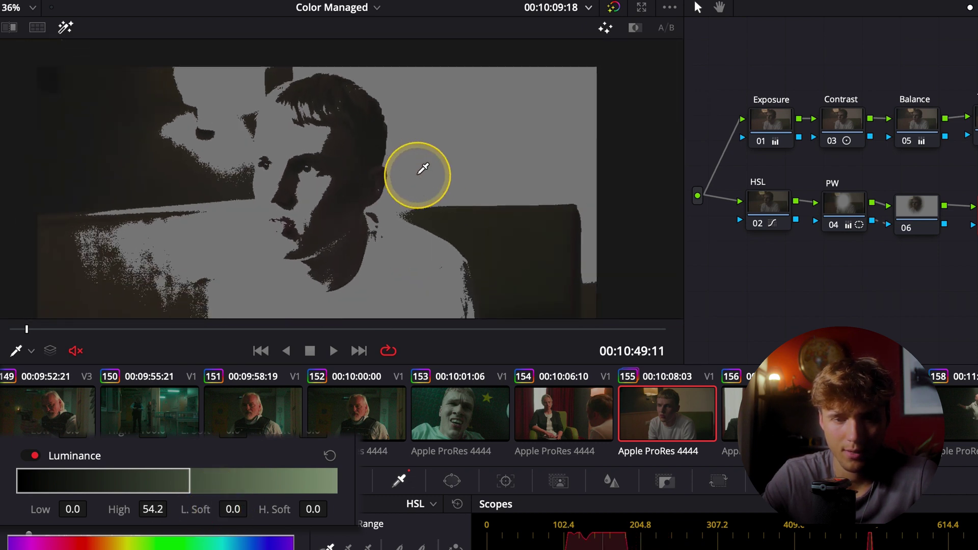
{"action": "scroll", "coordinate": [423, 168], "scroll_direction": "up", "scroll_amount": 3}
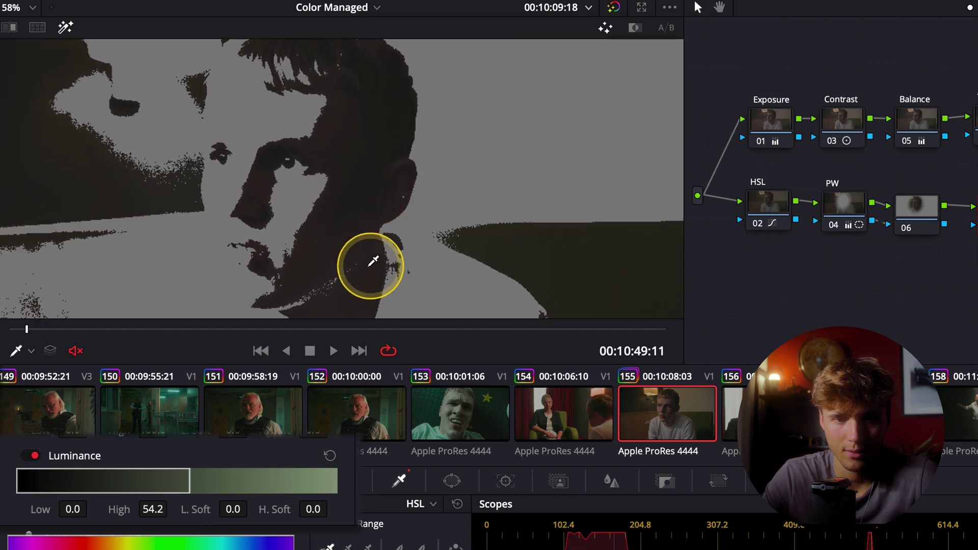
{"action": "left_click_drag", "start_coordinate": [152, 509], "coordinate": [155, 509]}
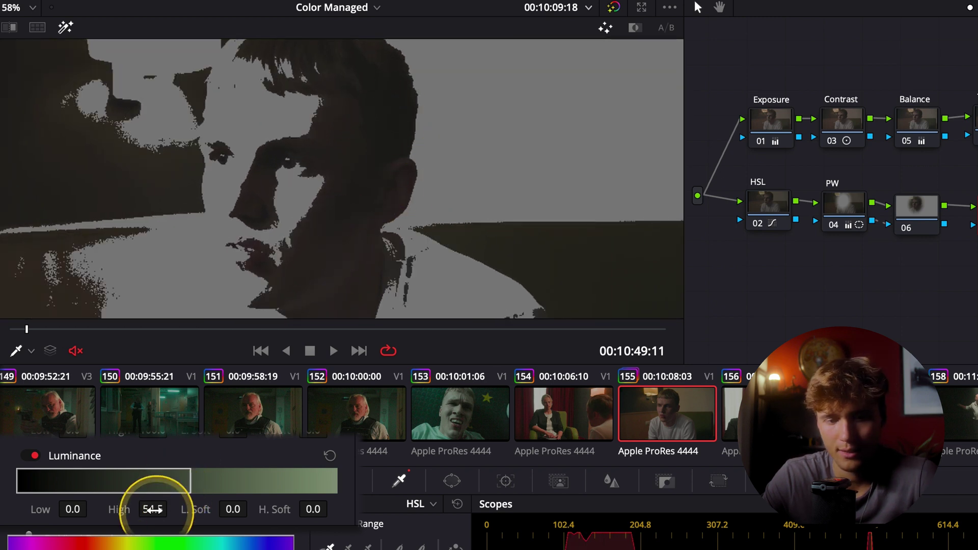
{"action": "left_click", "coordinate": [65, 27]}
{"action": "scroll", "coordinate": [331, 184], "scroll_direction": "up", "scroll_amount": 5}
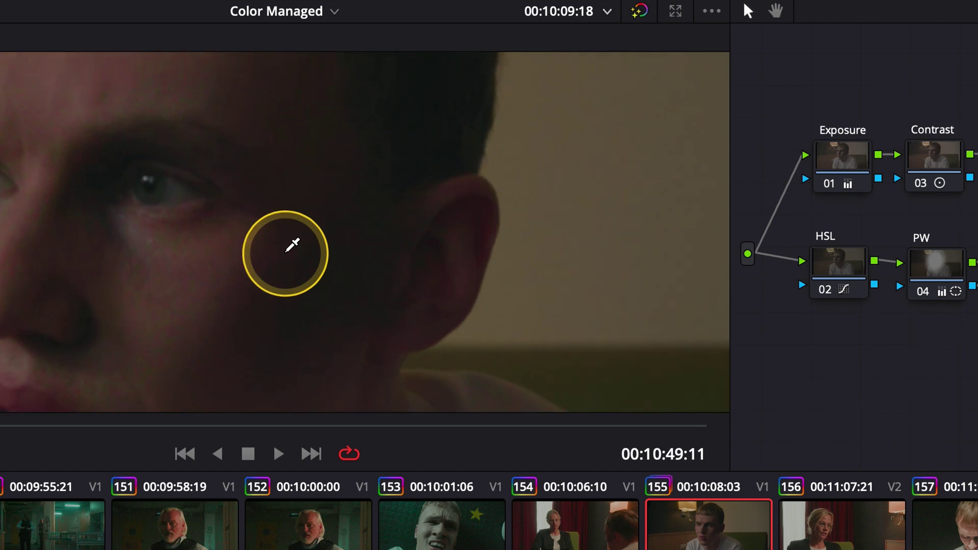
{"action": "scroll", "coordinate": [285, 254], "scroll_direction": "down", "scroll_amount": 3}
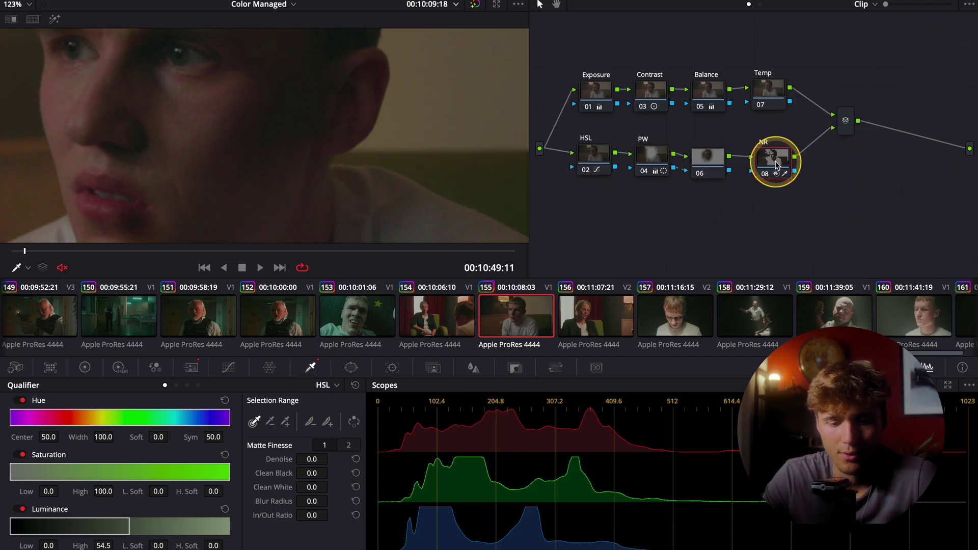
Add a serial node after NR and set the NR node's blur Radius to 0.48 in all channels
{"action": "key", "text": "alt+s"}
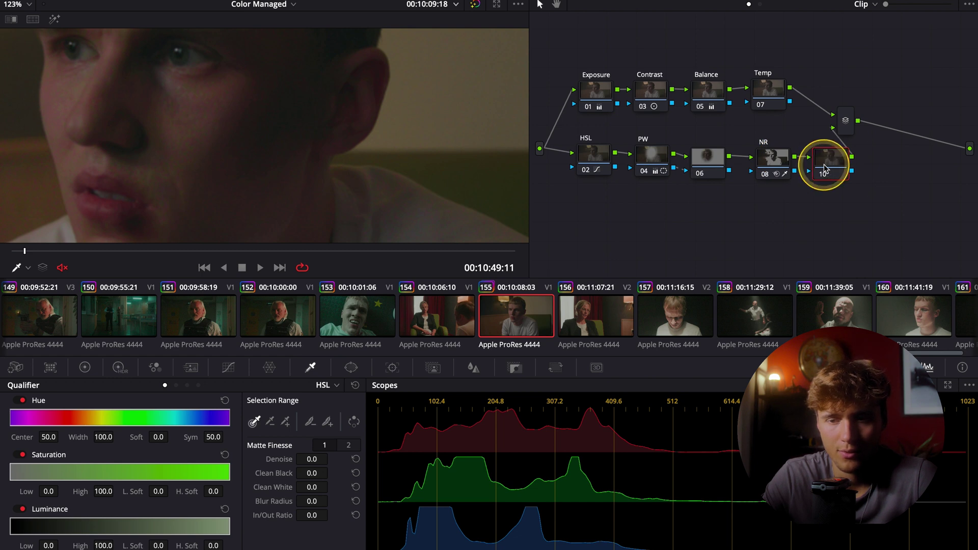
{"action": "left_click", "coordinate": [772, 161]}
{"action": "left_click", "coordinate": [477, 368]}
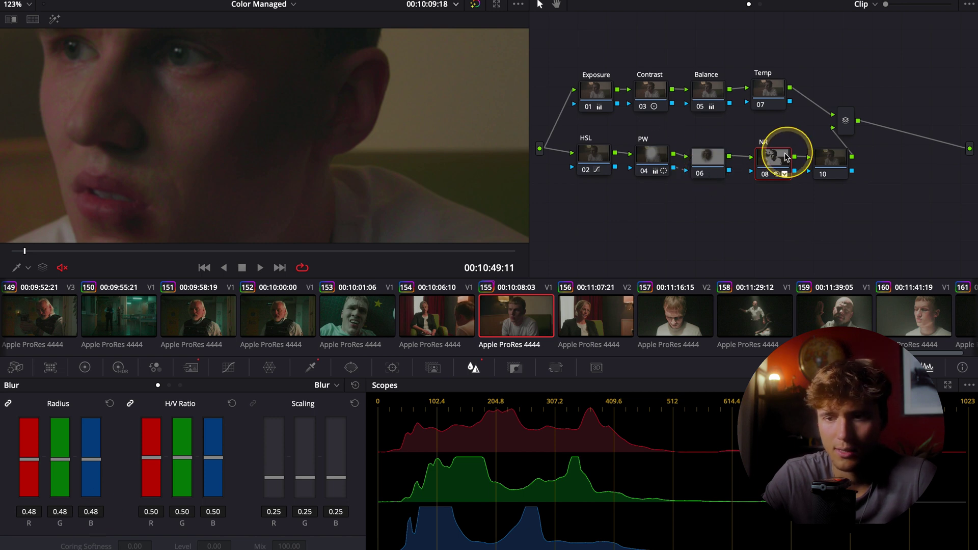
Try lower linked Luma and Chroma spatial thresholds on the first NR node, check the face, and settle on 77.8
{"action": "left_click", "coordinate": [190, 368]}
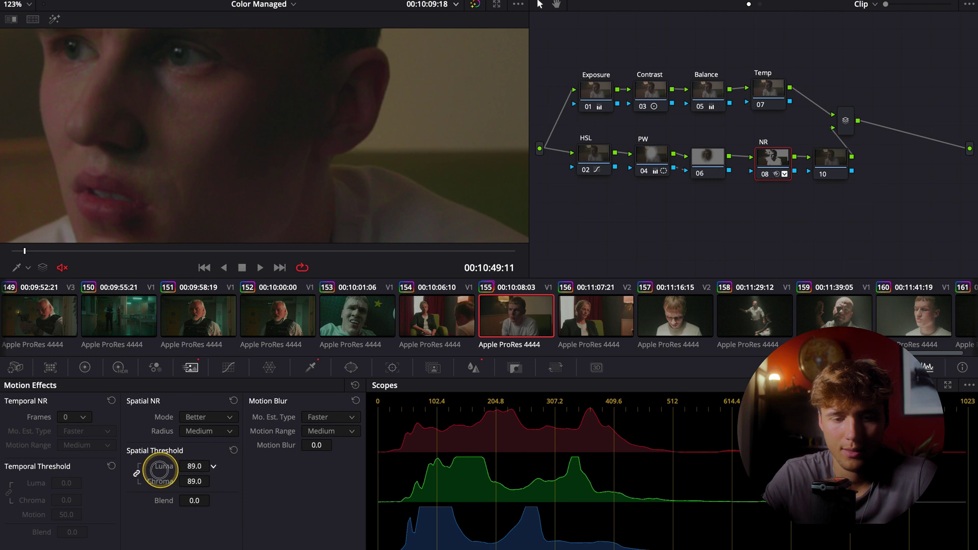
{"action": "left_click_drag", "start_coordinate": [147, 470], "coordinate": [310, 465]}
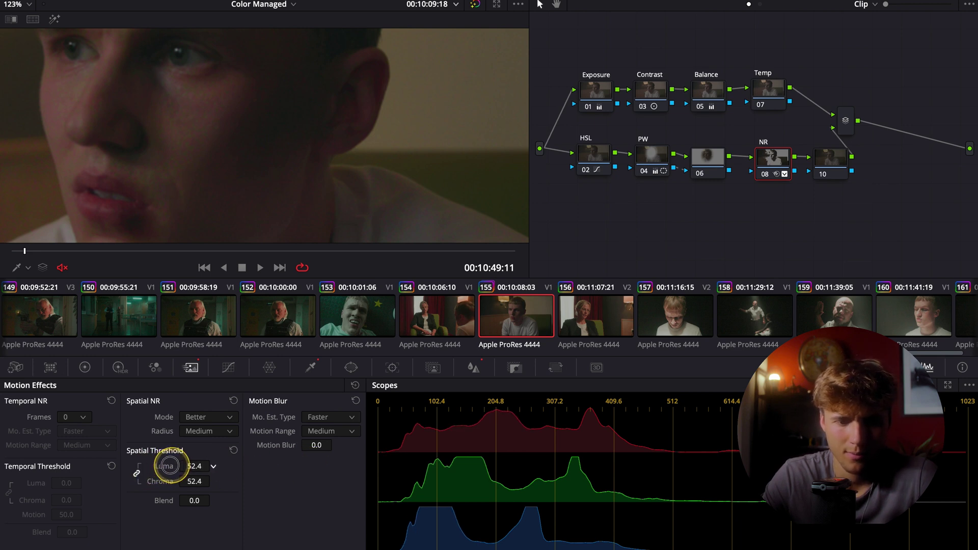
{"action": "left_click_drag", "start_coordinate": [144, 466], "coordinate": [146, 466]}
{"action": "scroll", "coordinate": [302, 126], "scroll_direction": "down", "scroll_amount": 3}
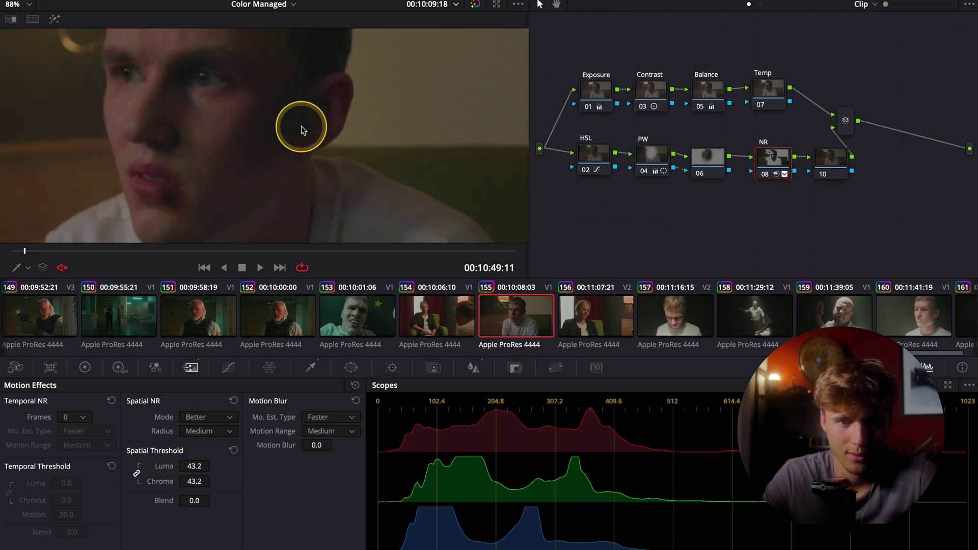
{"action": "scroll", "coordinate": [301, 126], "scroll_direction": "down", "scroll_amount": 3}
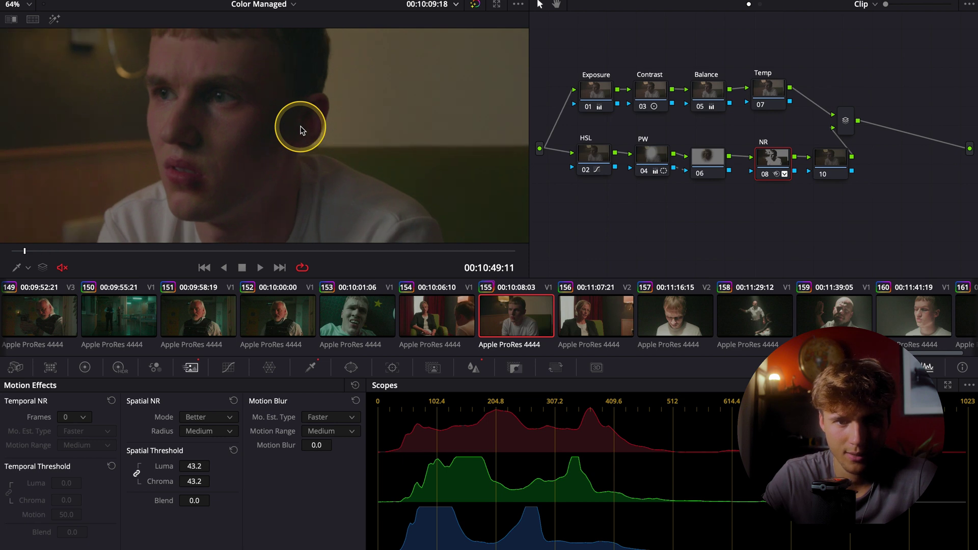
{"action": "scroll", "coordinate": [301, 126], "scroll_direction": "up", "scroll_amount": 2}
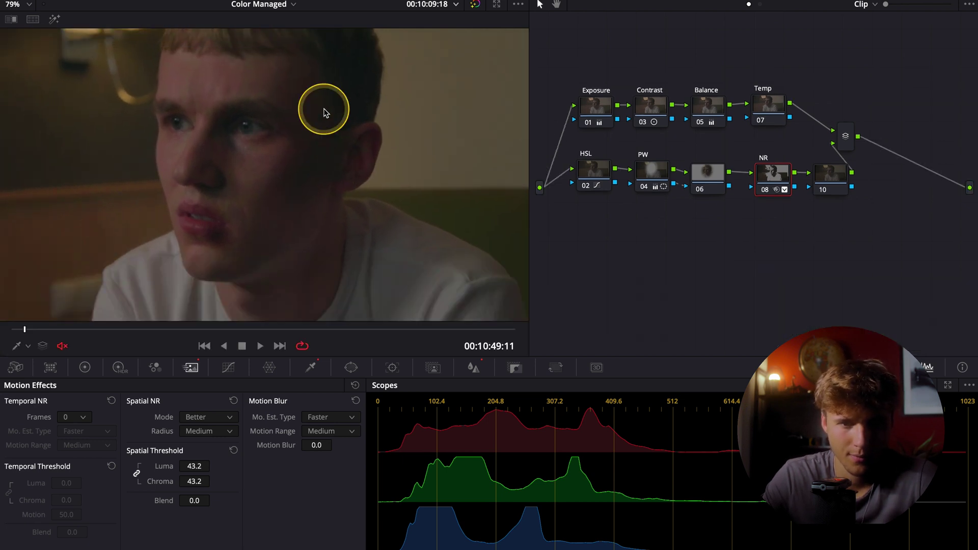
{"action": "scroll", "coordinate": [321, 111], "scroll_direction": "down", "scroll_amount": 3}
{"action": "scroll", "coordinate": [321, 113], "scroll_direction": "up", "scroll_amount": 4}
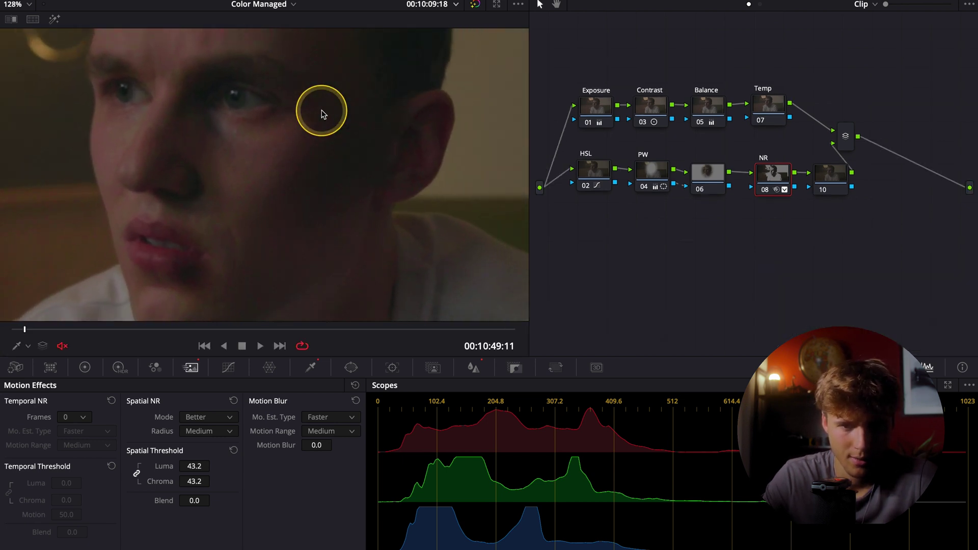
{"action": "left_click", "coordinate": [192, 466]}
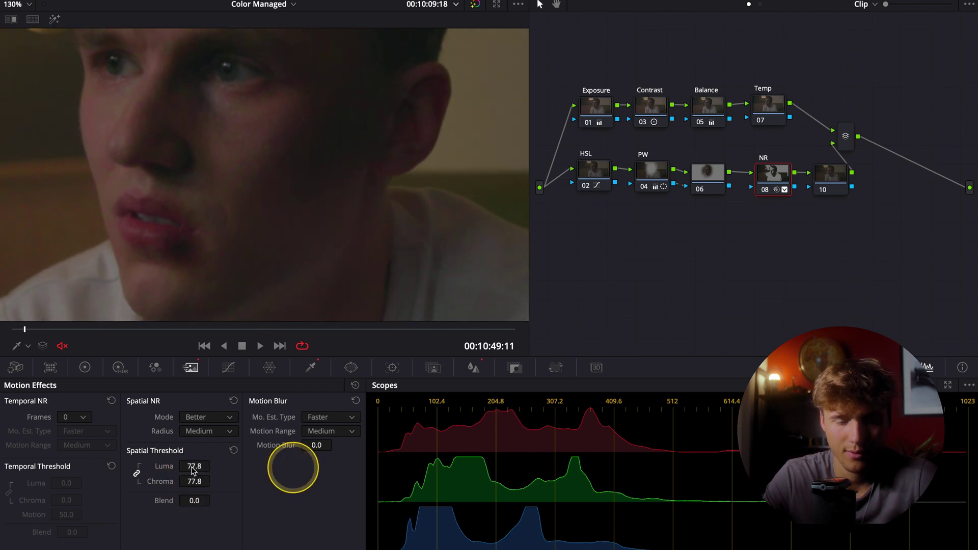
Copy the NR node's grade onto the serial node after it and set the copy's Luma and Chroma spatial thresholds to 62.8
{"action": "mouse_move", "coordinate": [773, 178]}
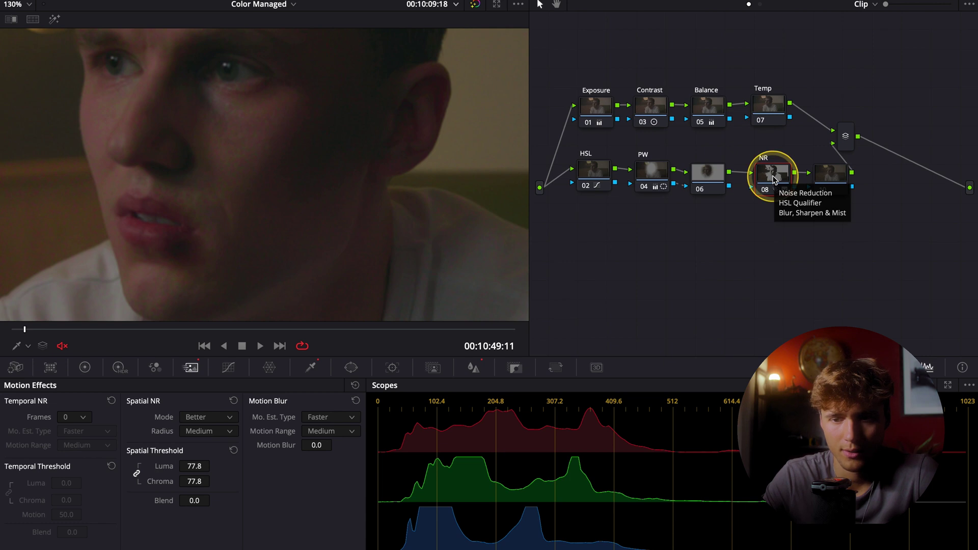
{"action": "left_click", "coordinate": [831, 176]}
{"action": "key", "text": "ctrl+v"}
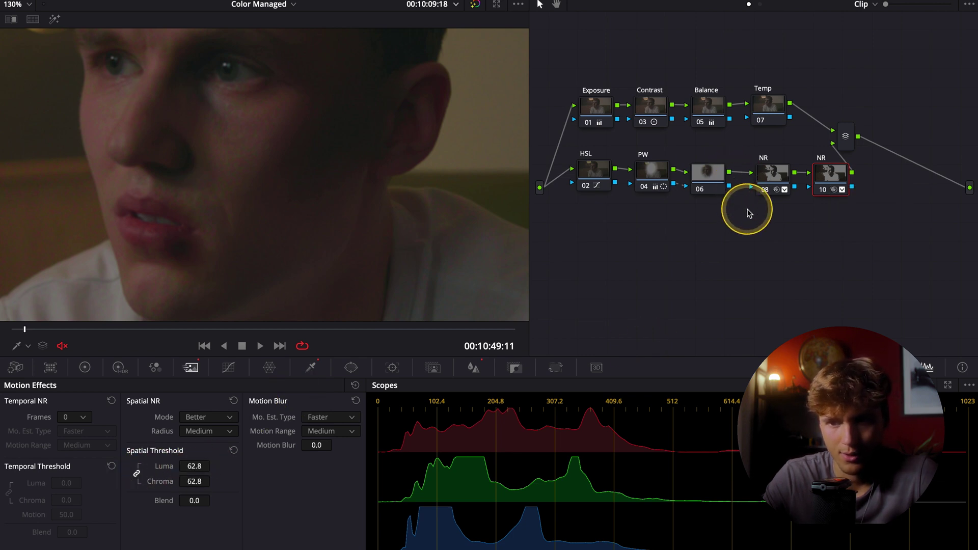
Toggle both NR nodes off and on to compare the noise on the man's face
{"action": "left_click_drag", "start_coordinate": [748, 210], "coordinate": [809, 186]}
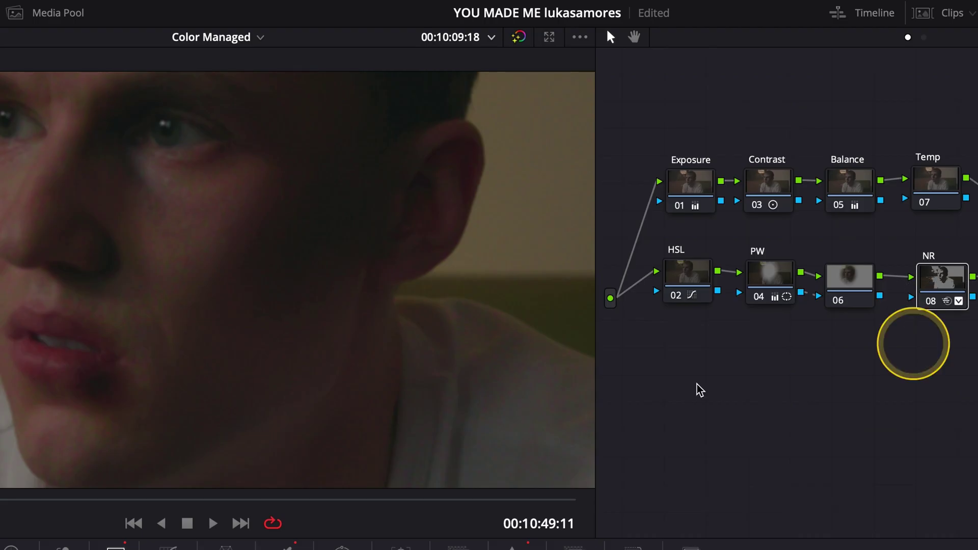
{"action": "key", "text": "super+d"}
{"action": "mouse_move", "coordinate": [335, 273]}
{"action": "left_mouse_down"}
{"action": "mouse_move", "coordinate": [383, 308]}
{"action": "mouse_move", "coordinate": [336, 273]}
{"action": "left_mouse_up"}
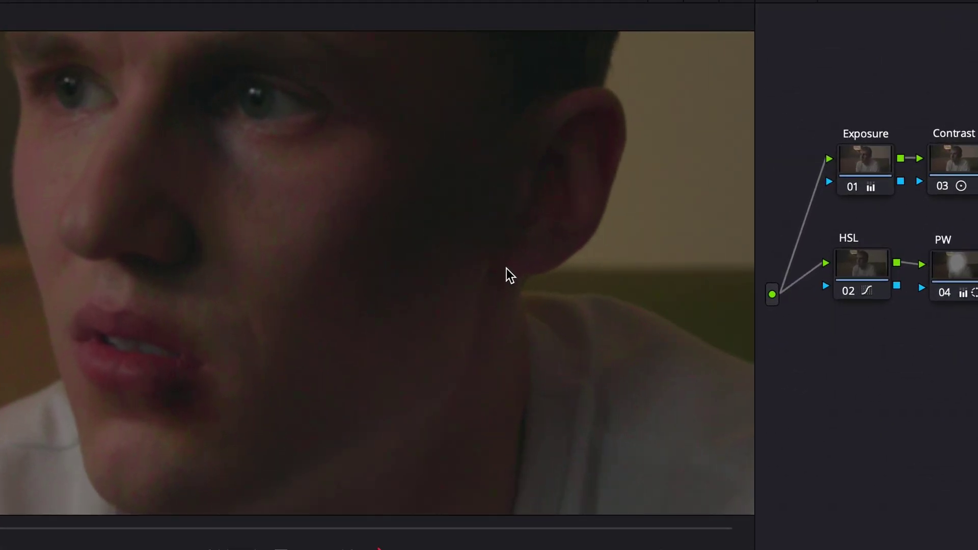
{"action": "left_click", "coordinate": [507, 268]}
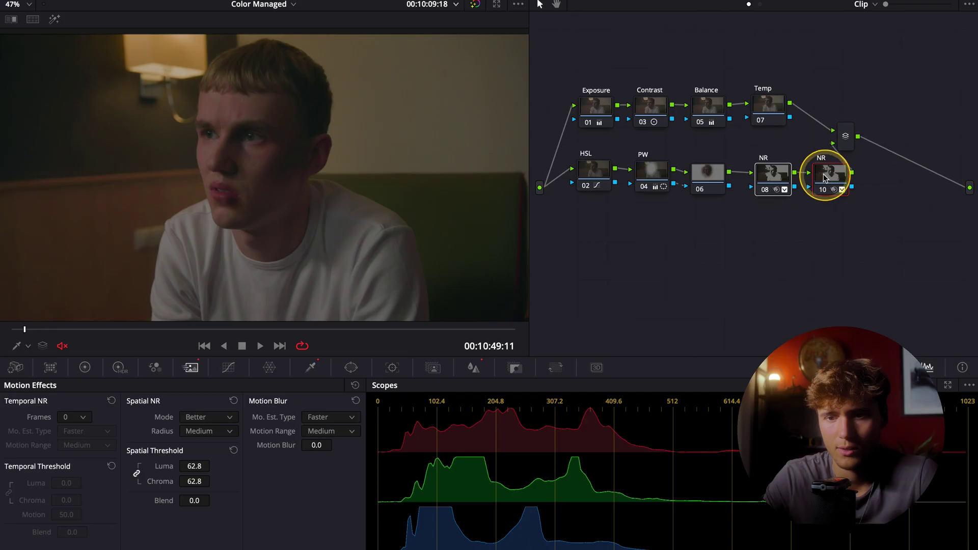
Disable both NR nodes and the PW node in the lower branch
{"action": "key", "text": "super+d"}
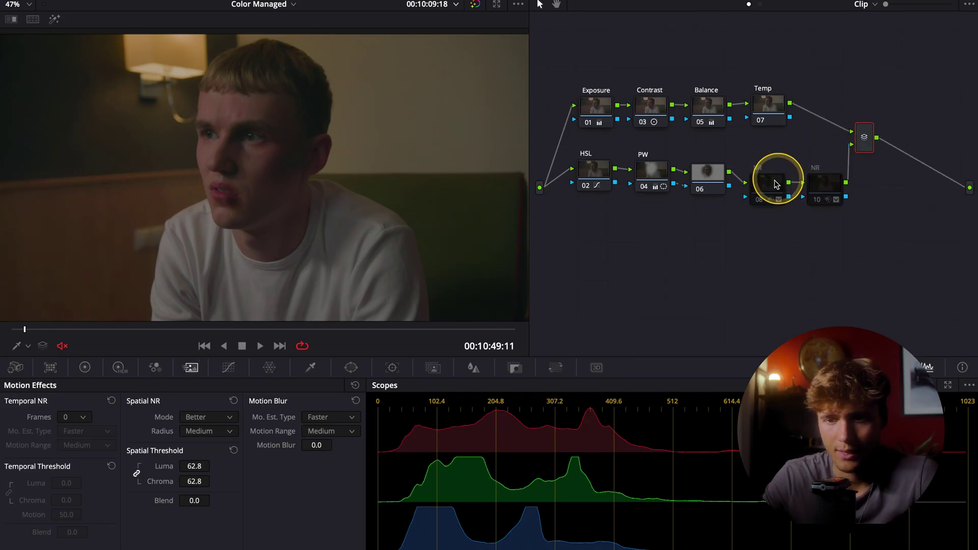
{"action": "left_click", "coordinate": [769, 183]}
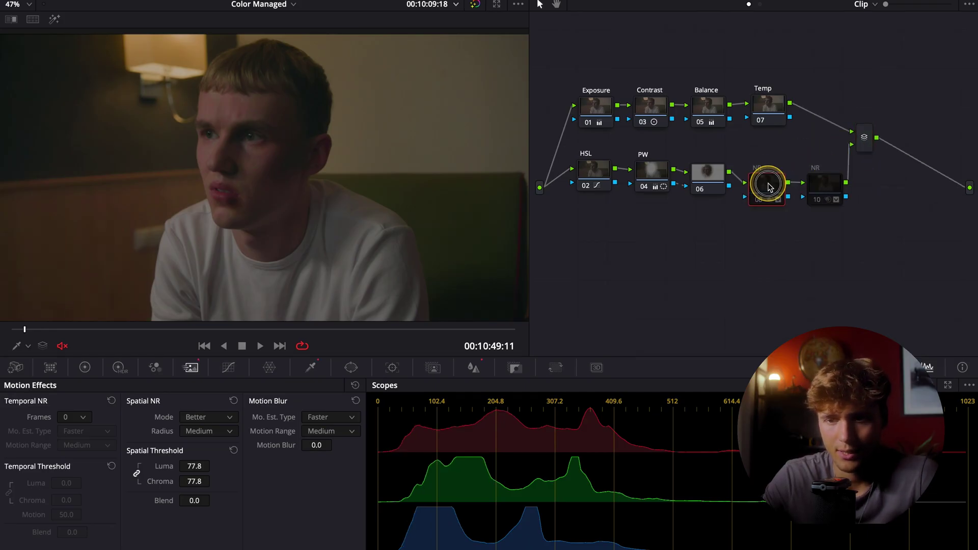
{"action": "left_click", "coordinate": [821, 187]}
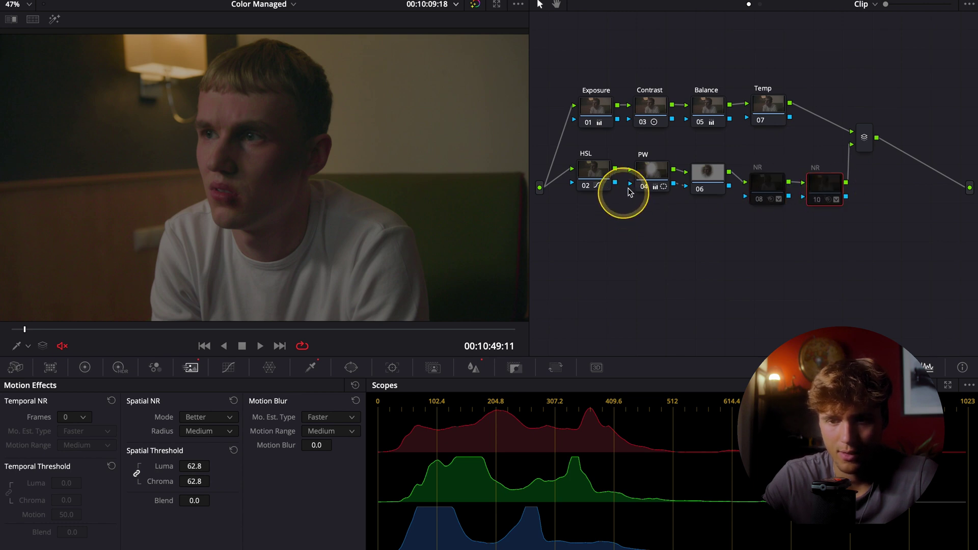
{"action": "left_click", "coordinate": [650, 179]}
{"action": "key", "text": "super+d"}
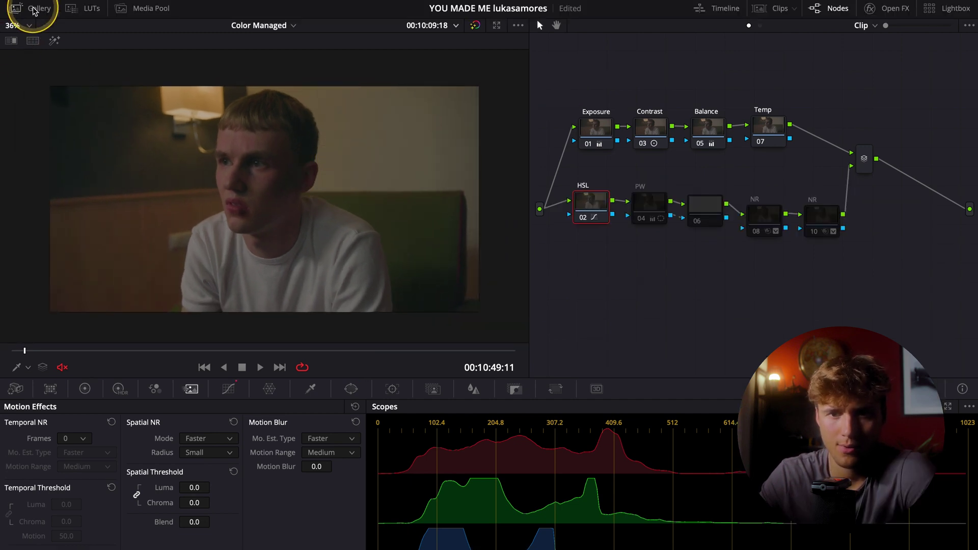
Open the Node Tree album of saved stills to view the stored grade of the man's clip
{"action": "left_click", "coordinate": [39, 16]}
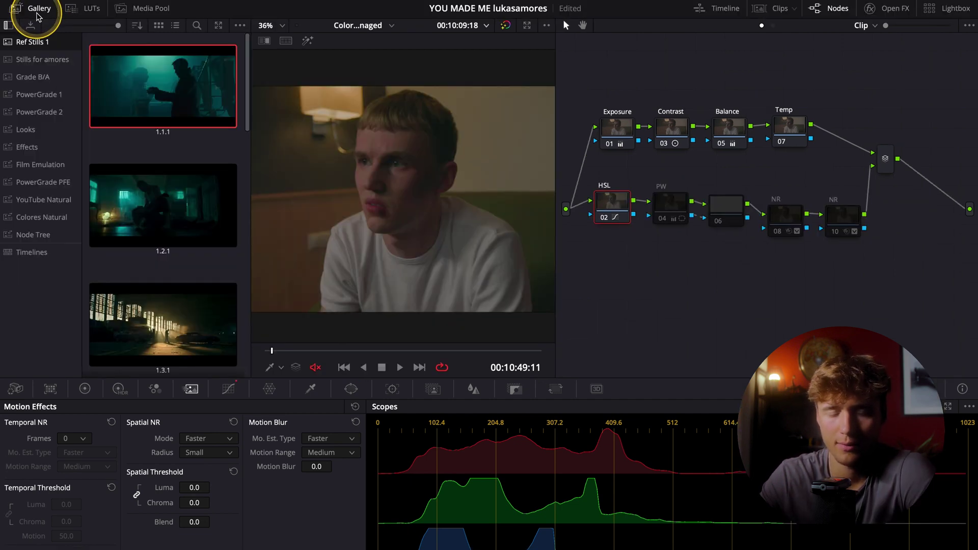
{"action": "left_click", "coordinate": [38, 236]}
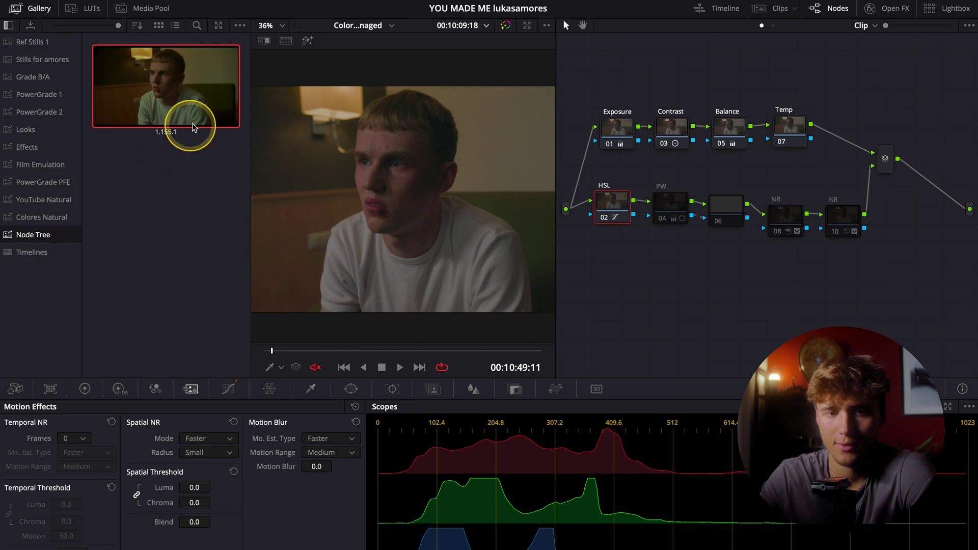
{"action": "scroll", "coordinate": [363, 193], "scroll_direction": "down", "scroll_amount": 1}
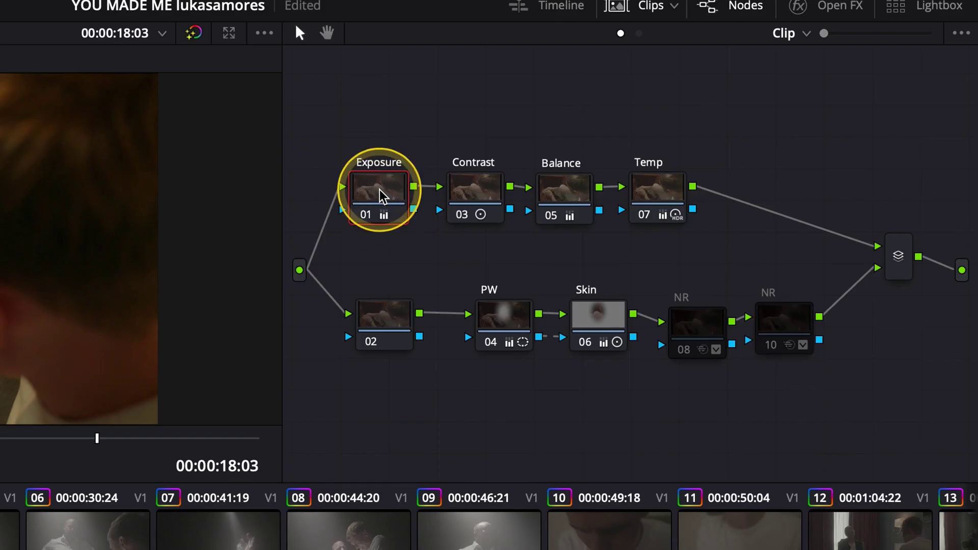
Reset the grades of the Exposure, Contrast and Balance nodes, and select the Temp, PW and Skin nodes in turn
{"action": "right_click", "coordinate": [381, 193]}
{"action": "left_click", "coordinate": [433, 213]}
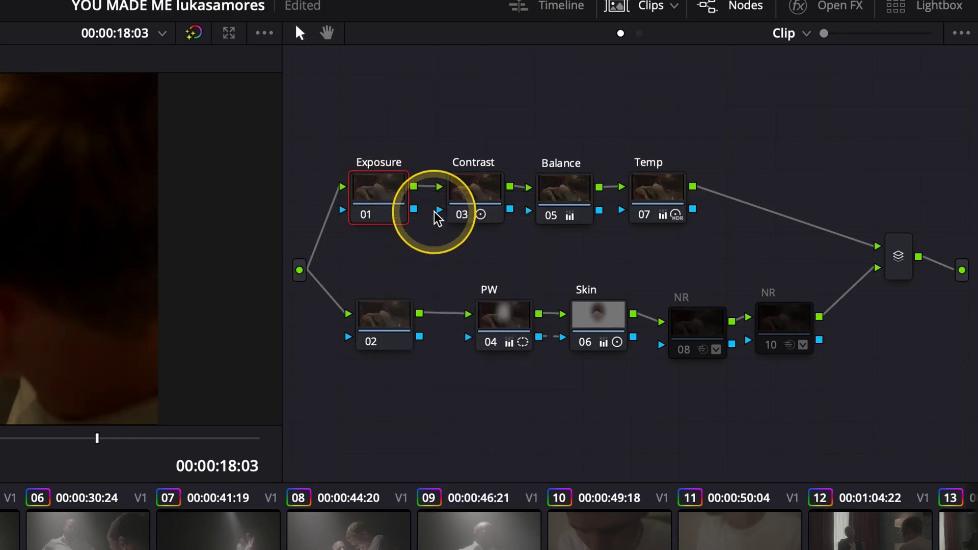
{"action": "left_click", "coordinate": [476, 200]}
{"action": "right_click", "coordinate": [480, 191]}
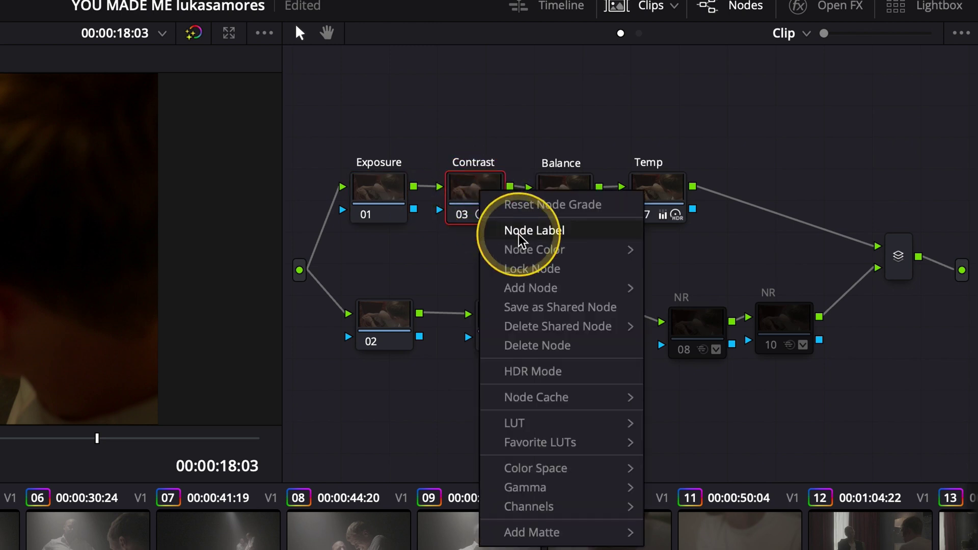
{"action": "left_click", "coordinate": [532, 205]}
{"action": "left_click", "coordinate": [551, 203]}
{"action": "right_click", "coordinate": [554, 202]}
{"action": "left_click", "coordinate": [582, 214]}
{"action": "left_click", "coordinate": [657, 196]}
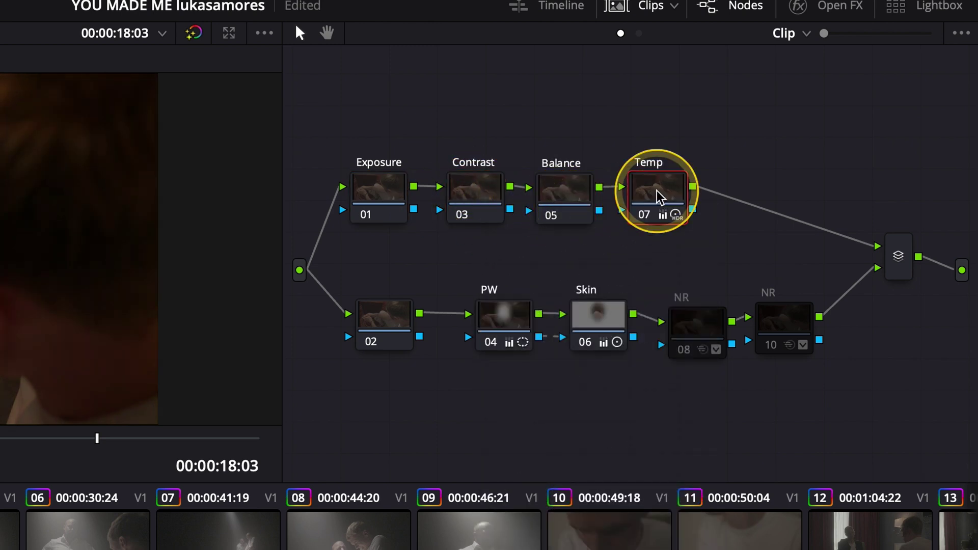
{"action": "left_click", "coordinate": [507, 317], "text": "ctrl"}
{"action": "left_click", "coordinate": [597, 326], "text": "ctrl"}
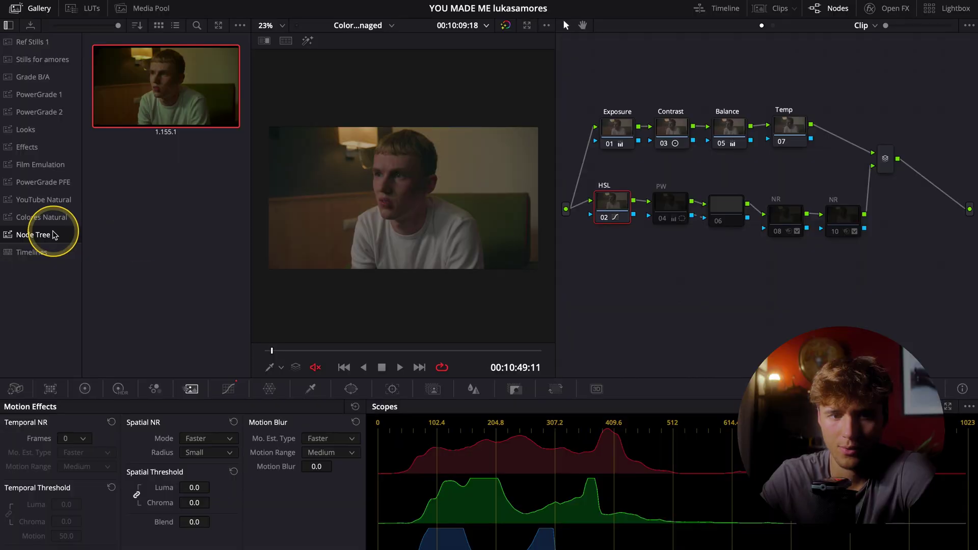
Grab a still of the man's clip into the Node Tree PowerGrade album
{"action": "right_click", "coordinate": [60, 236]}
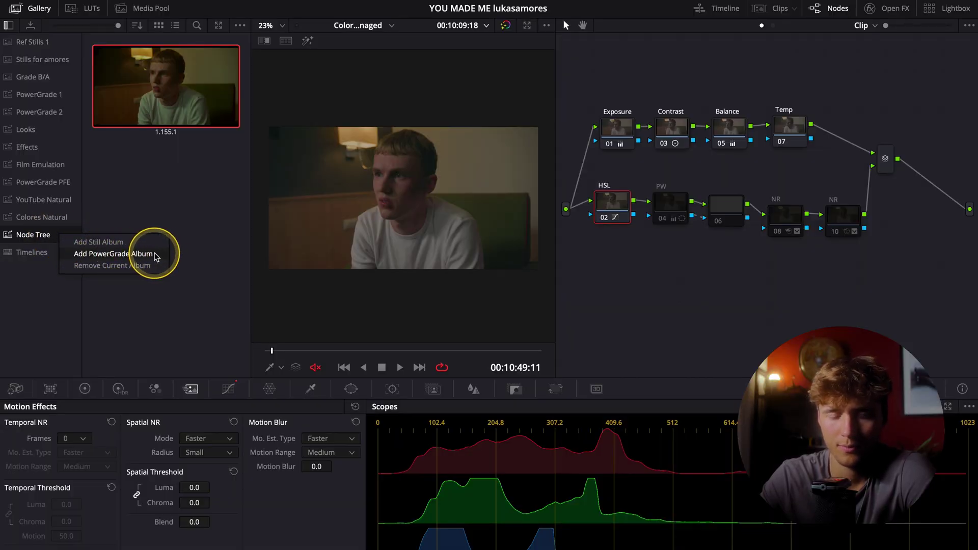
{"action": "left_click", "coordinate": [237, 227]}
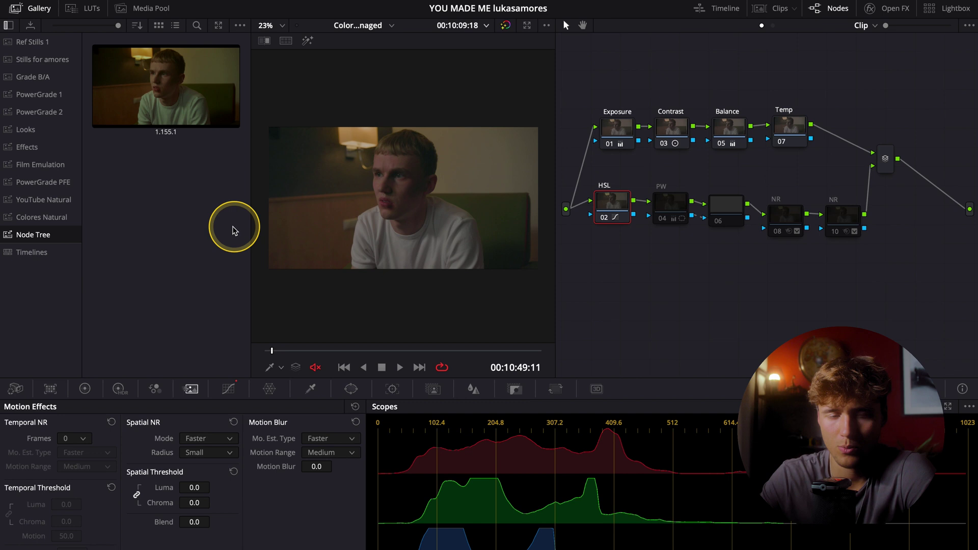
{"action": "scroll", "coordinate": [376, 190], "scroll_direction": "up", "scroll_amount": 2}
{"action": "scroll", "coordinate": [376, 190], "scroll_direction": "down", "scroll_amount": 3}
{"action": "right_click", "coordinate": [375, 188]}
{"action": "mouse_move", "coordinate": [414, 205]}
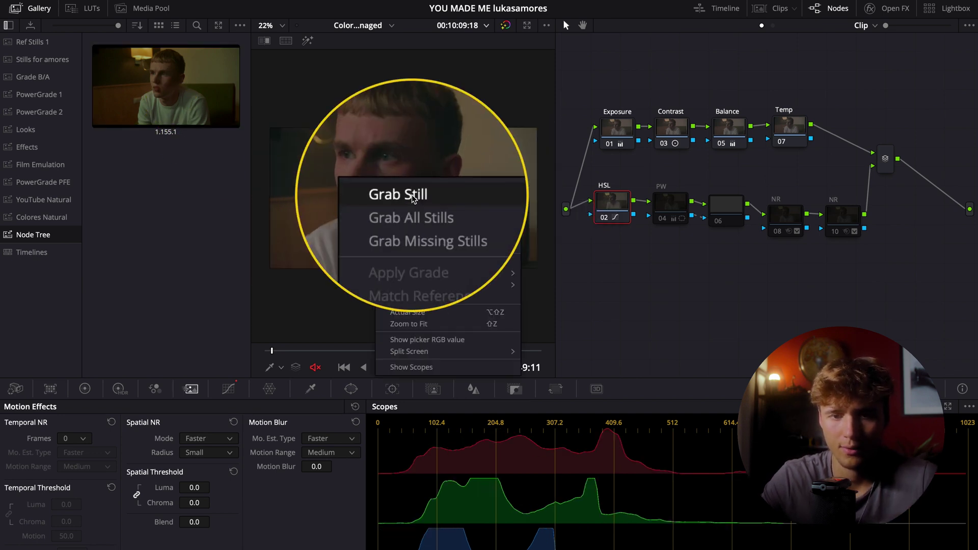
{"action": "left_click", "coordinate": [414, 195]}
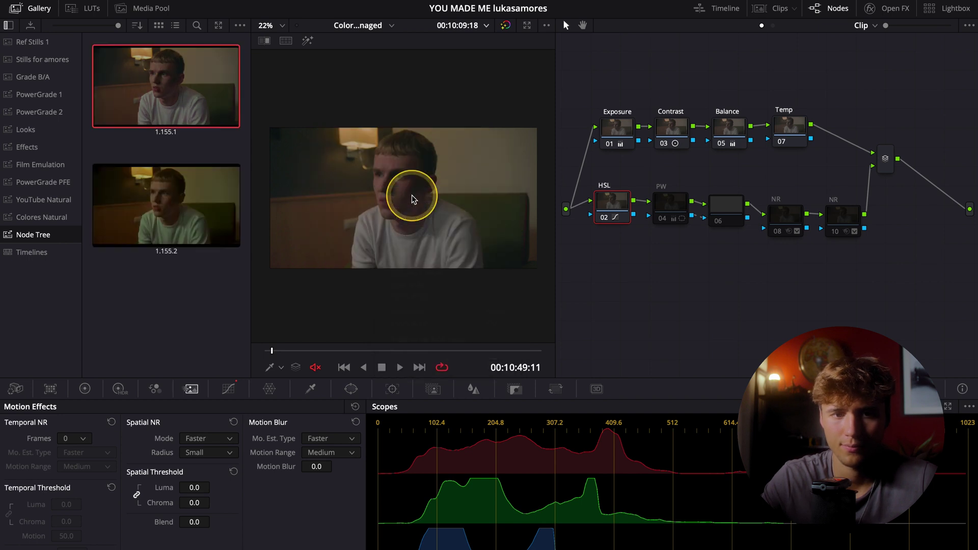
Look through the options available for the newly grabbed still in the Node Tree album
{"action": "right_click", "coordinate": [173, 94]}
{"action": "left_click", "coordinate": [206, 117]}
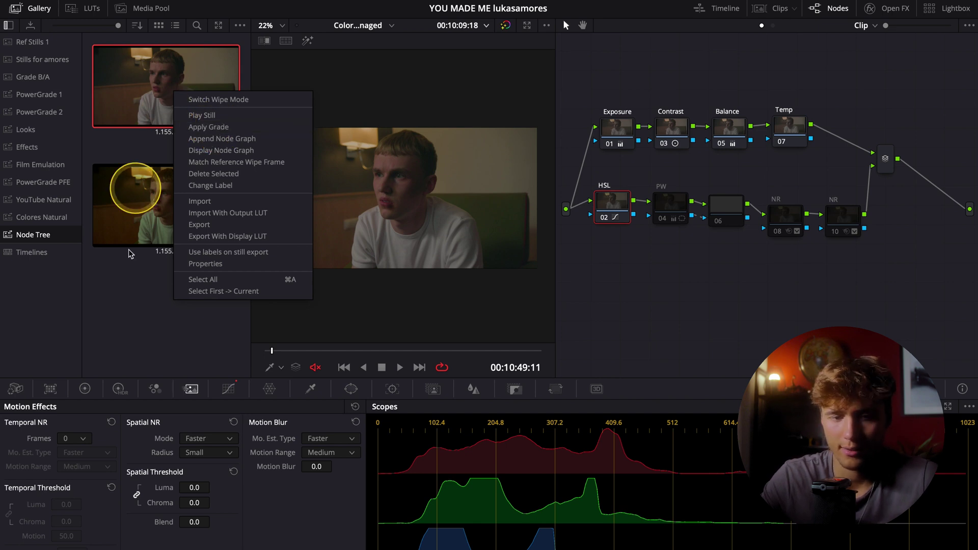
{"action": "left_click", "coordinate": [134, 309]}
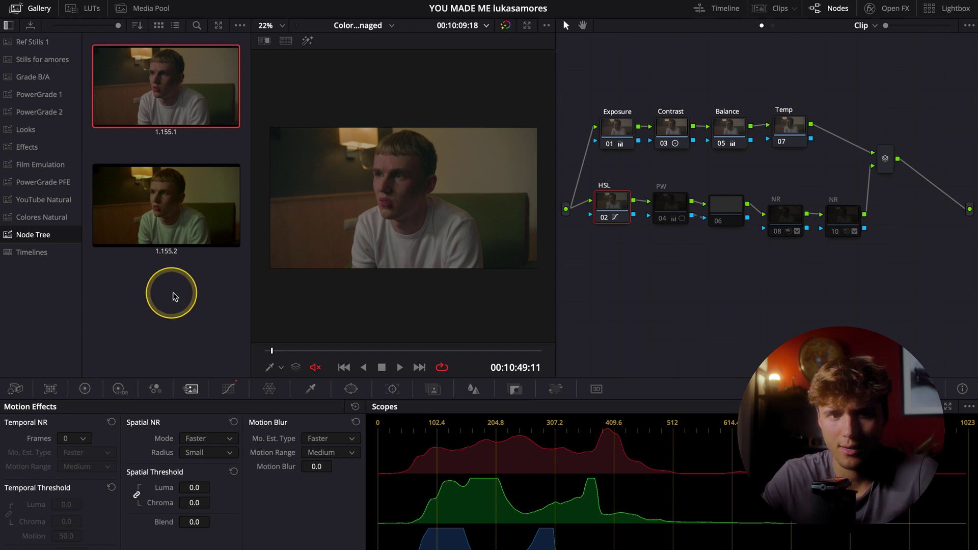
Hide the gallery, show the clip thumbnails and open the options of node 06 in the lower branch
{"action": "left_click", "coordinate": [42, 10]}
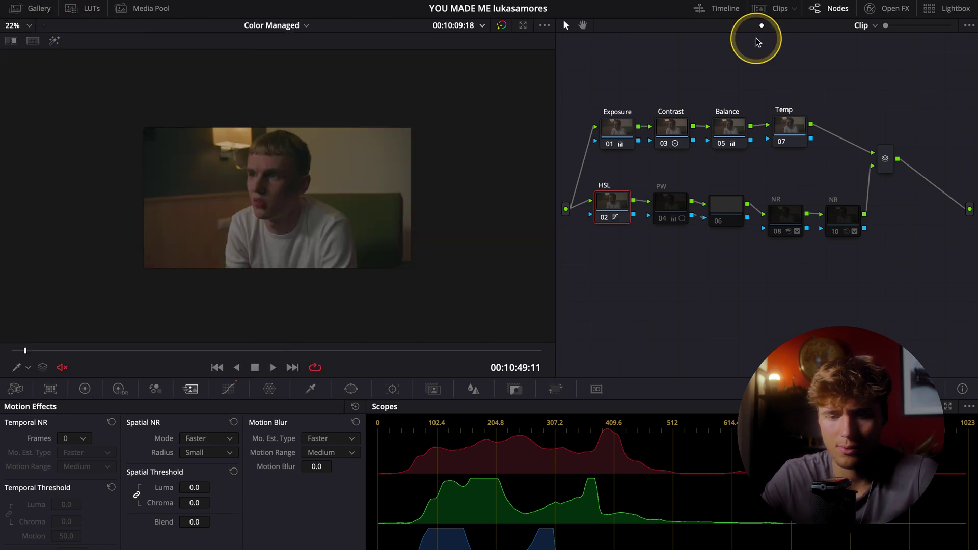
{"action": "left_click", "coordinate": [760, 9]}
{"action": "right_click", "coordinate": [726, 196]}
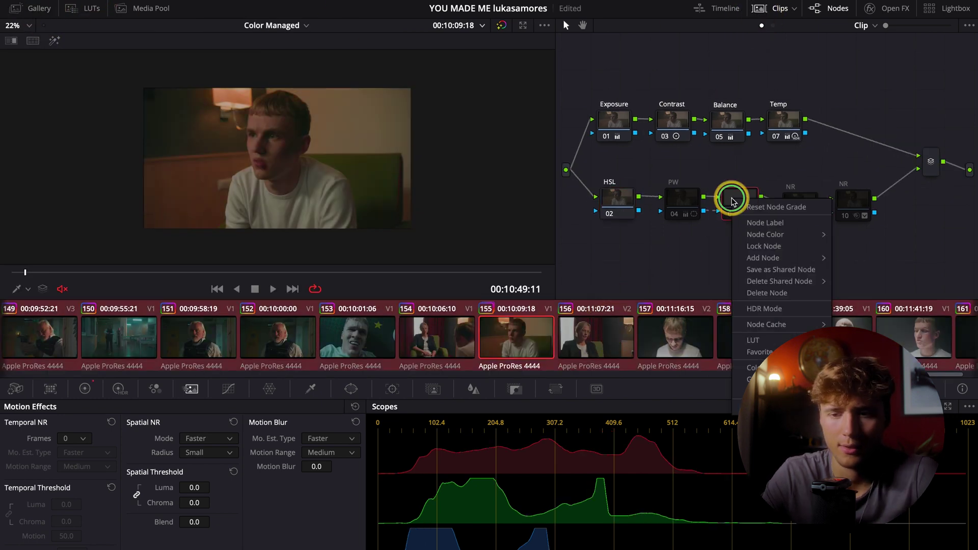
{"action": "left_click", "coordinate": [736, 206]}
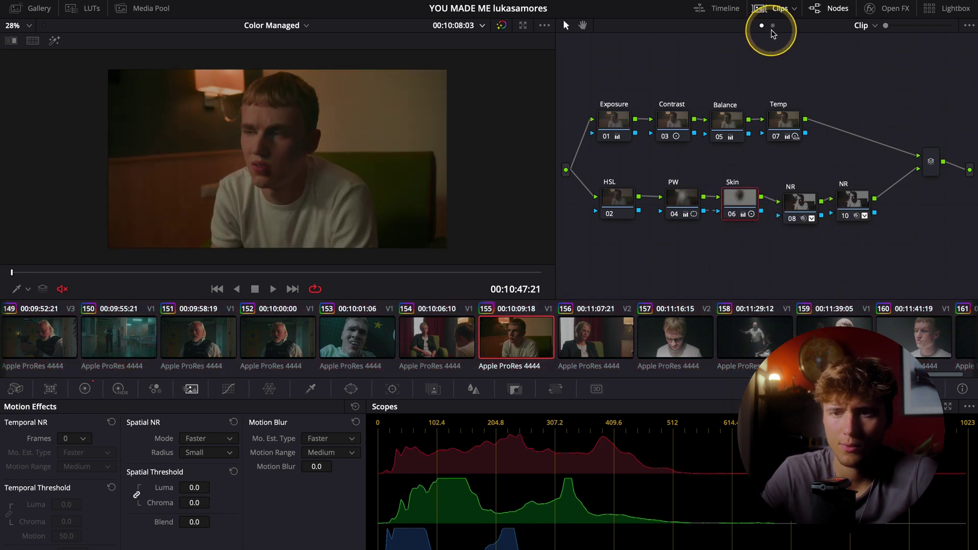
Switch to the timeline-level node graph and toggle the LOOK node to compare the image with and without it
{"action": "left_click", "coordinate": [772, 26]}
{"action": "left_click", "coordinate": [641, 141]}
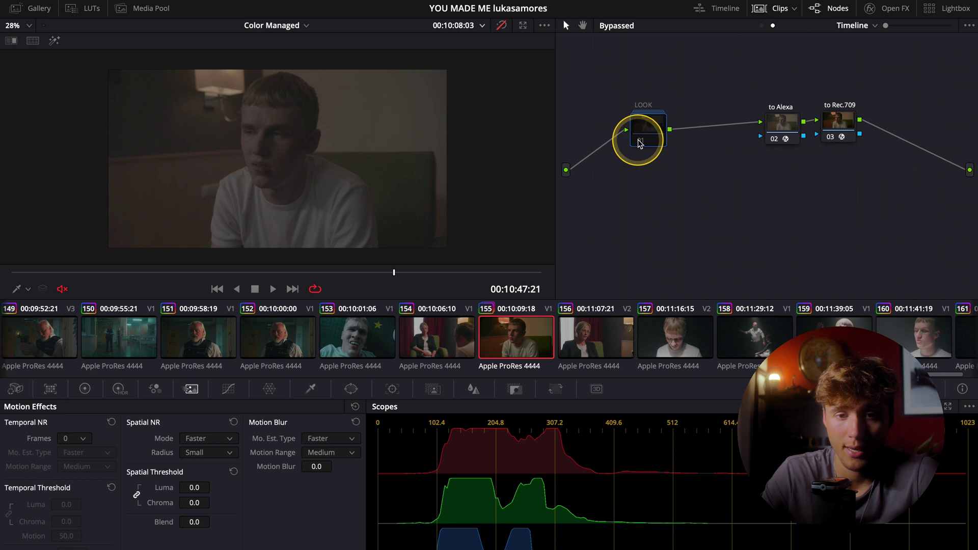
{"action": "left_click", "coordinate": [640, 141]}
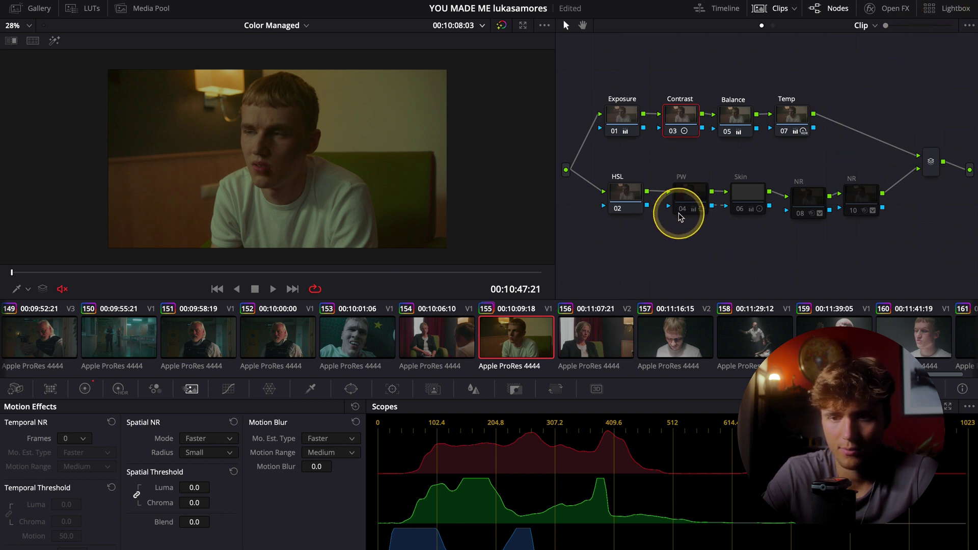
Toggle the HSL node in the clip's lower branch off and on to compare its effect on the man's shot
{"action": "left_click", "coordinate": [619, 208]}
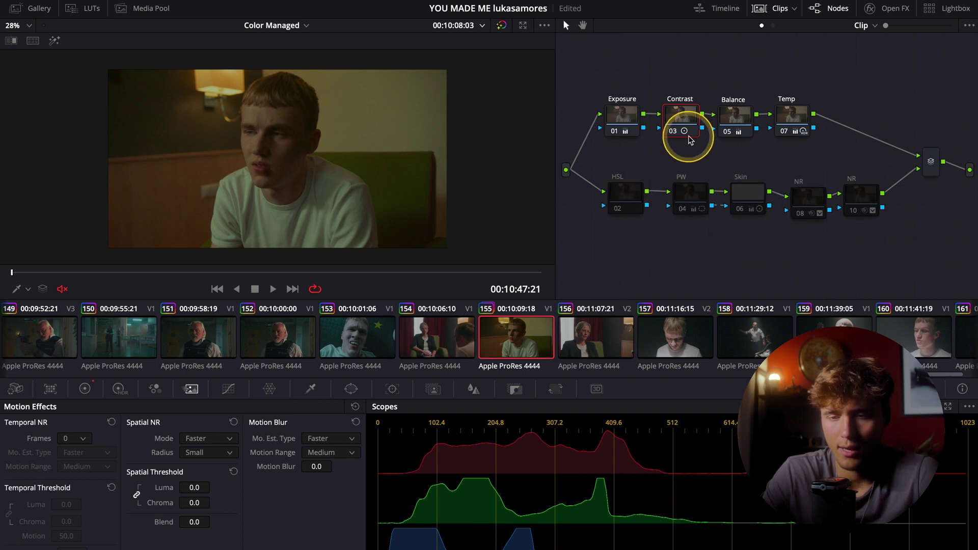
{"action": "left_click", "coordinate": [618, 210]}
{"action": "left_click", "coordinate": [618, 209]}
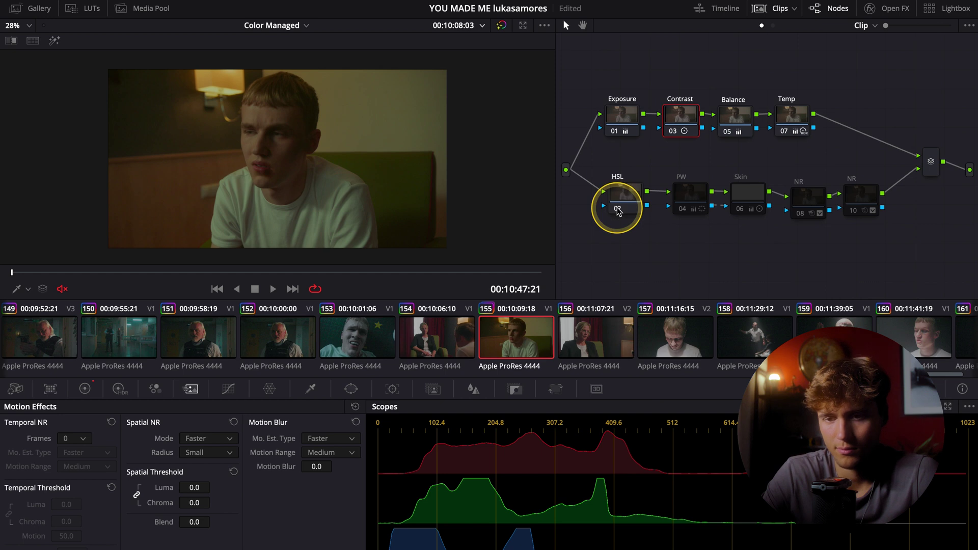
{"action": "left_click", "coordinate": [618, 210]}
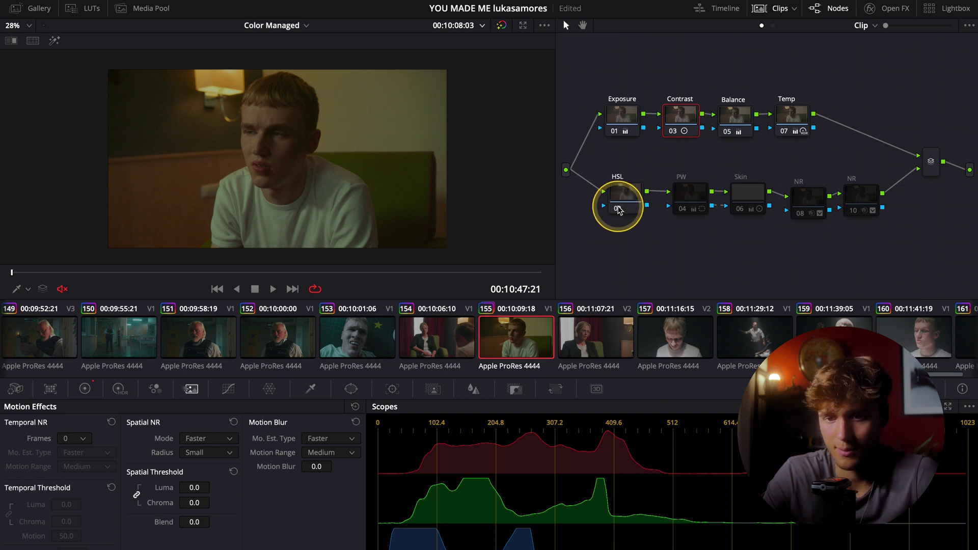
Open the gallery to review the stills stored in the Node Tree album, and close it again
{"action": "left_click", "coordinate": [929, 3]}
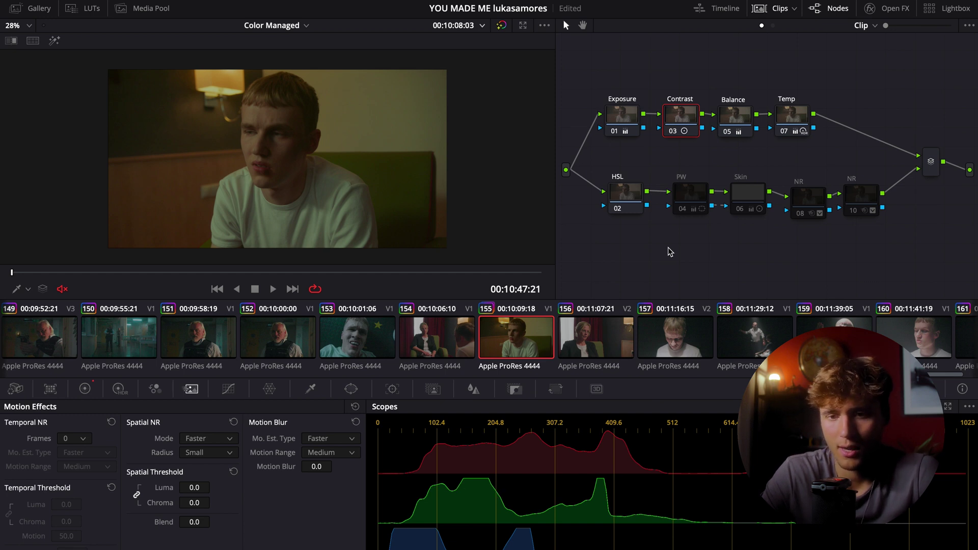
{"action": "left_click", "coordinate": [370, 216]}
{"action": "left_click", "coordinate": [248, 122]}
{"action": "left_click", "coordinate": [18, 9]}
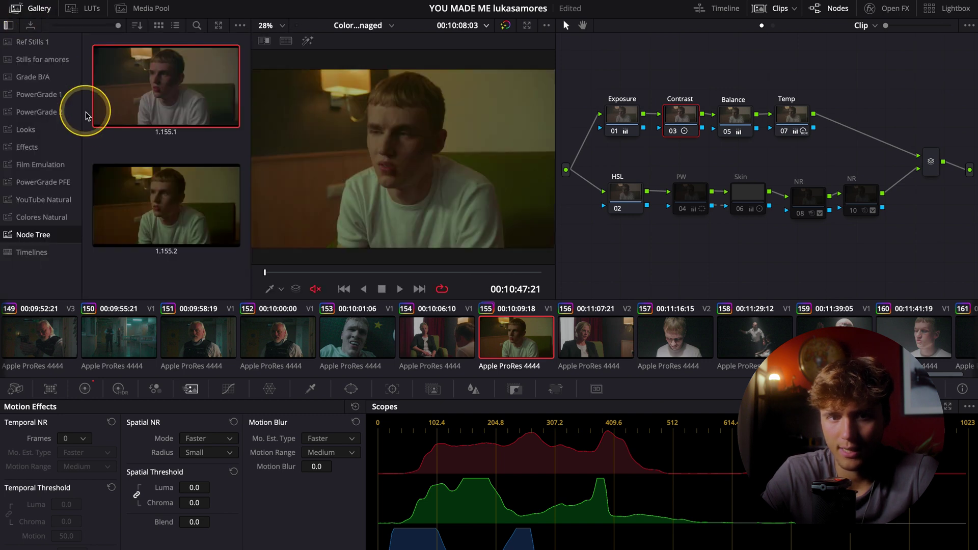
{"action": "left_click", "coordinate": [153, 87]}
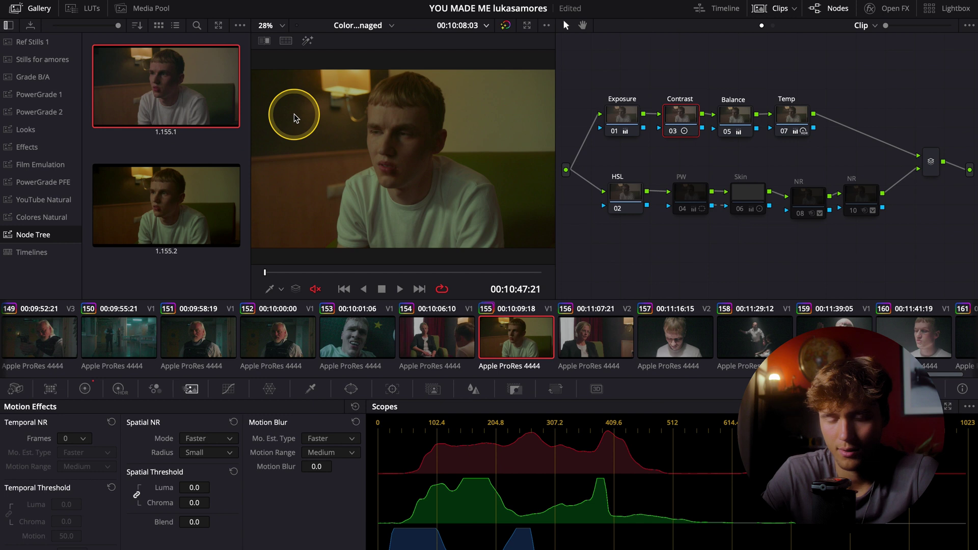
{"action": "left_click", "coordinate": [18, 9]}
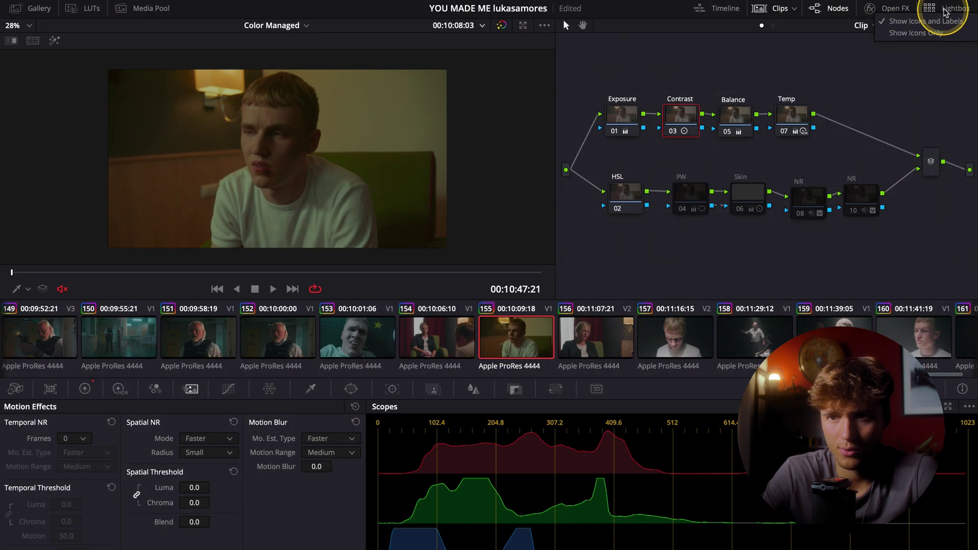
In the Lightbox, select the man's clip together with the other clips to share its node tree, and return to the color controls
{"action": "left_click", "coordinate": [946, 12]}
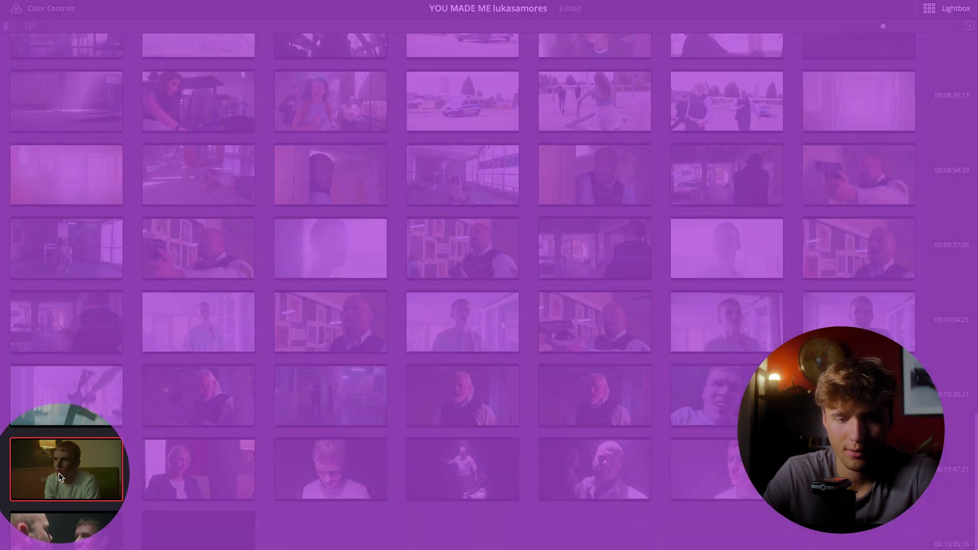
{"action": "left_click", "coordinate": [69, 475]}
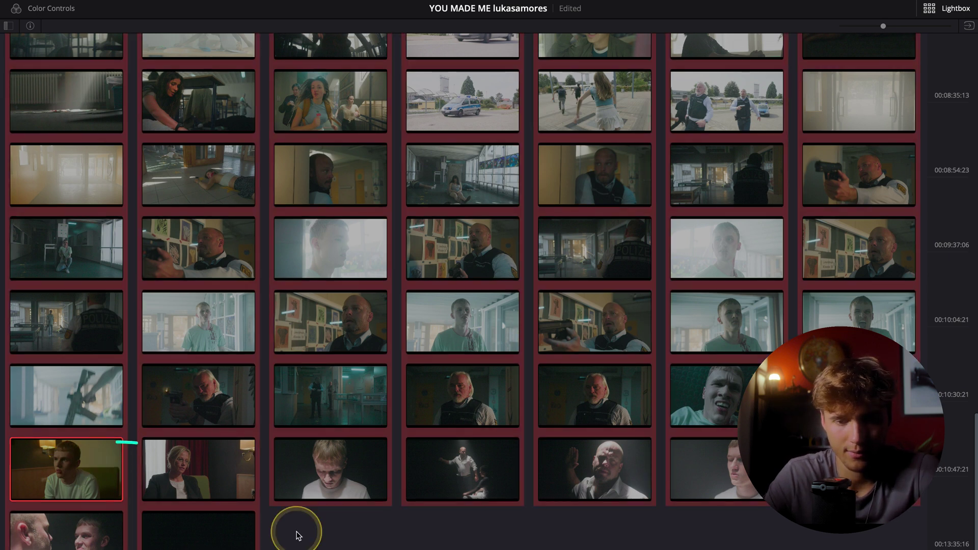
{"action": "left_click", "coordinate": [948, 15]}
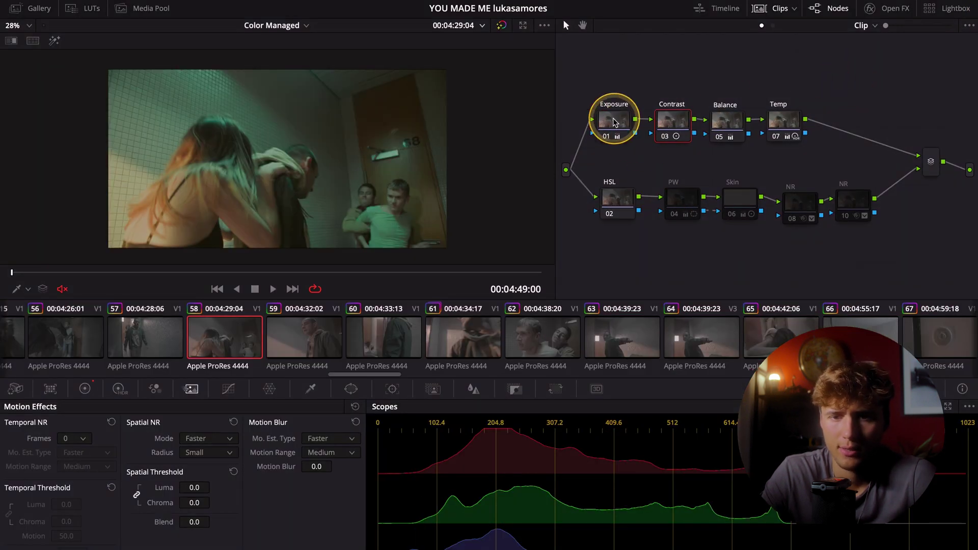
Reset the Offset on clip 58's Exposure node and set it to 22.40 in the primaries
{"action": "left_click", "coordinate": [615, 122]}
{"action": "left_click", "coordinate": [85, 389]}
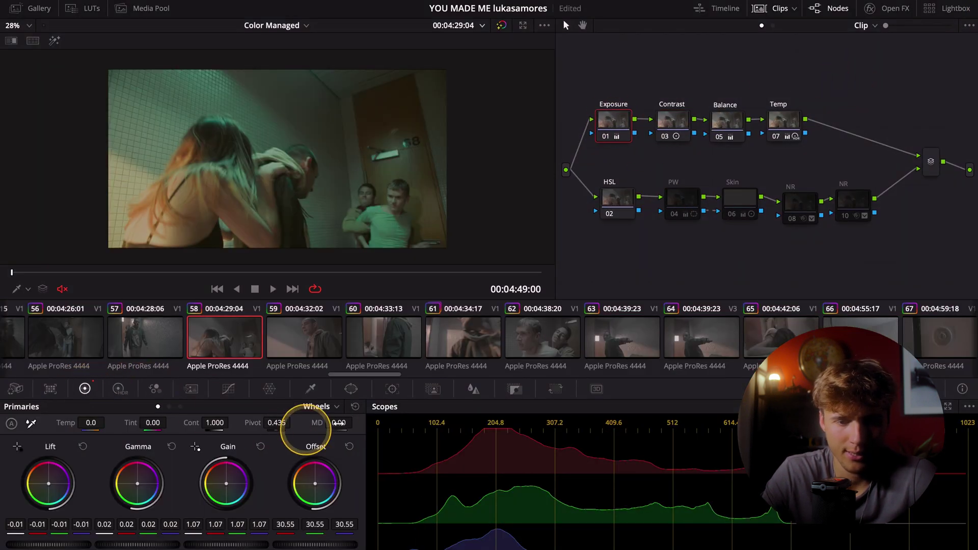
{"action": "left_click", "coordinate": [350, 449]}
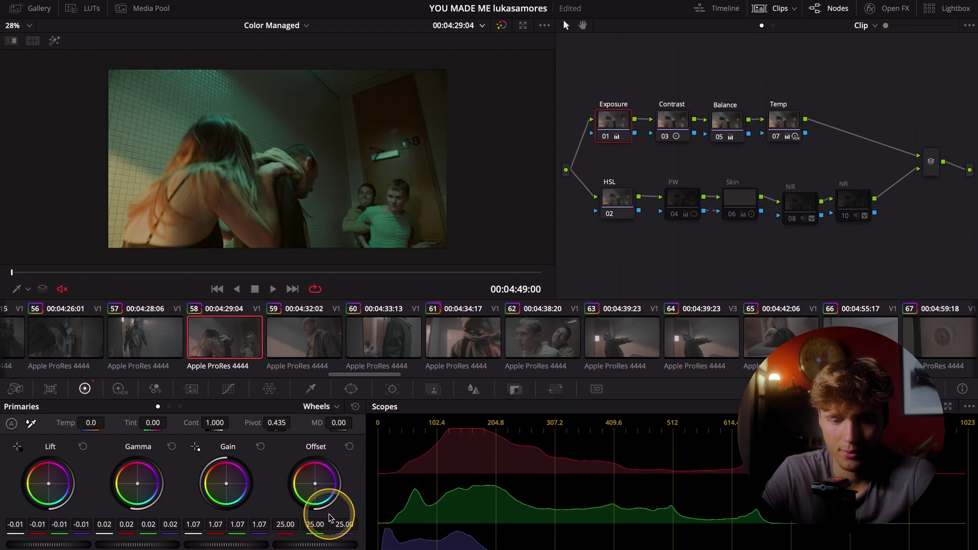
{"action": "left_click_drag", "start_coordinate": [326, 544], "coordinate": [250, 542]}
Select clip 58's Contrast node and scrub the clip to source timecode 00:04:30:16 to check the contrast
{"action": "right_click", "coordinate": [616, 134]}
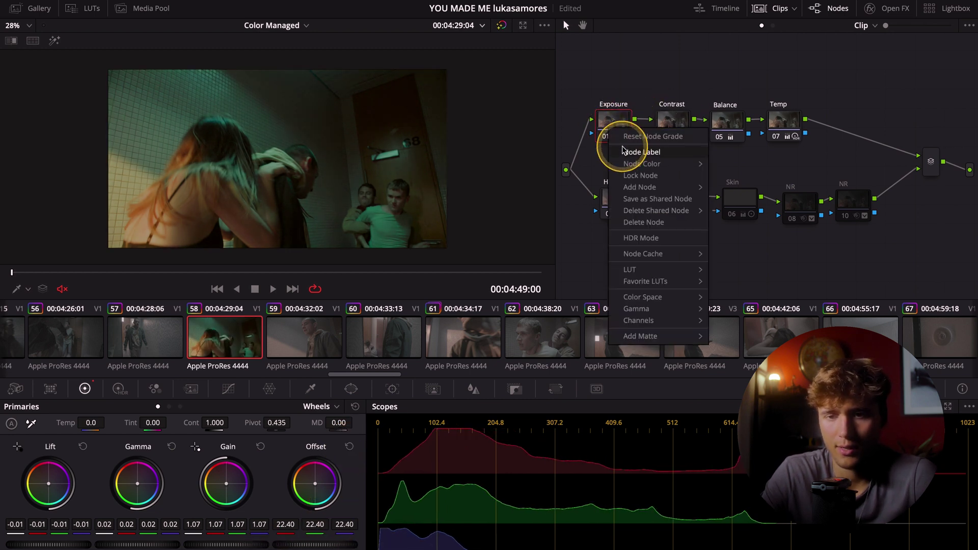
{"action": "left_click", "coordinate": [664, 118]}
{"action": "right_click", "coordinate": [674, 126]}
{"action": "left_click", "coordinate": [673, 126]}
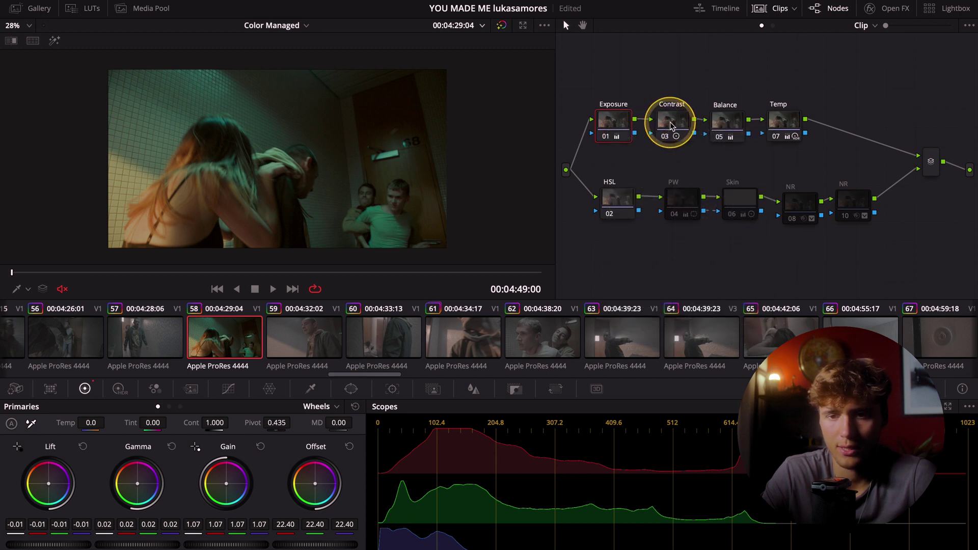
{"action": "left_click", "coordinate": [674, 126]}
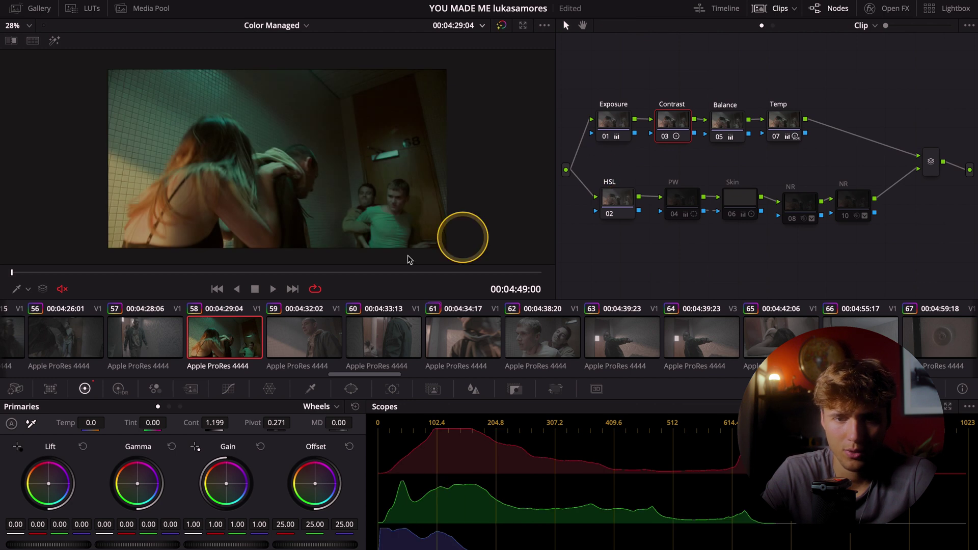
{"action": "left_click_drag", "start_coordinate": [100, 276], "coordinate": [280, 247]}
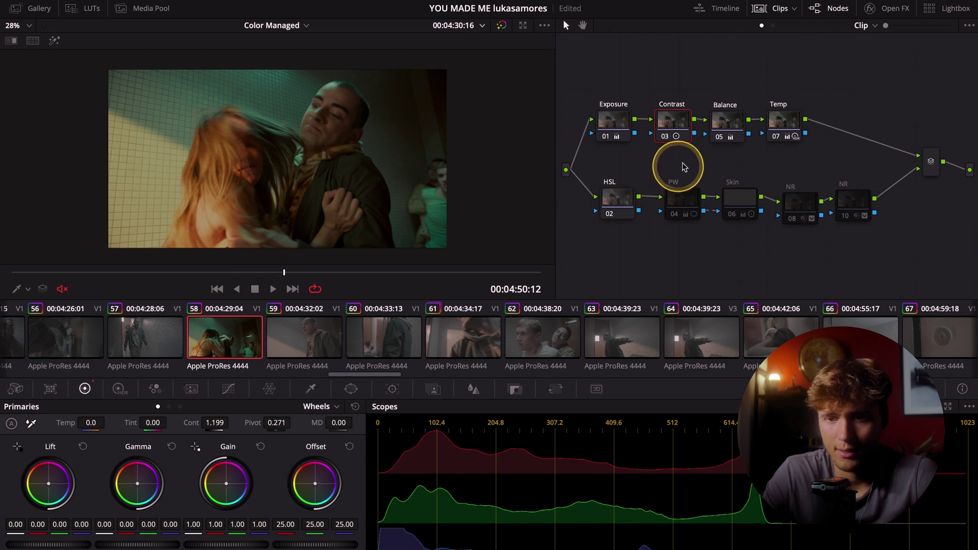
Toggle the Balance and Temp nodes off and on to compare the shot, and enable the PW node
{"action": "left_click", "coordinate": [724, 125]}
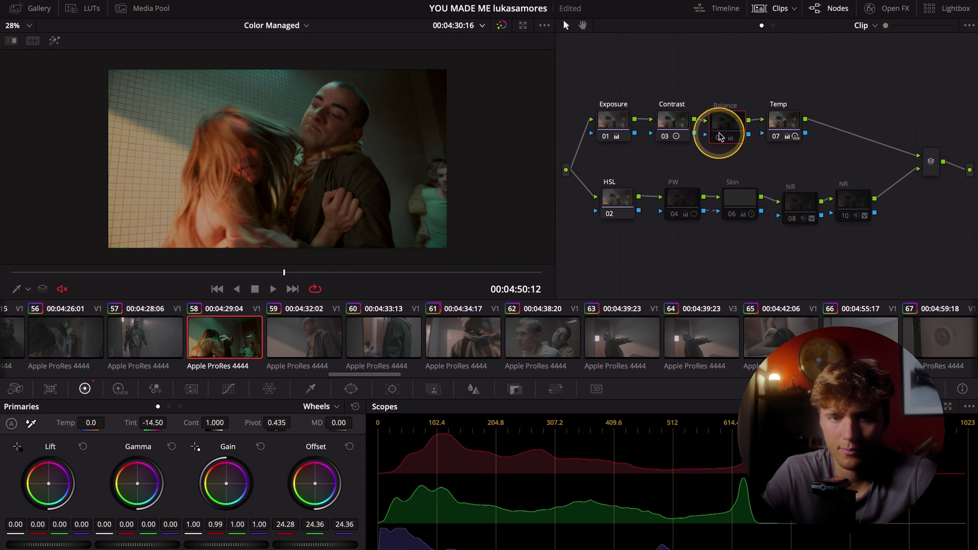
{"action": "left_click", "coordinate": [777, 137]}
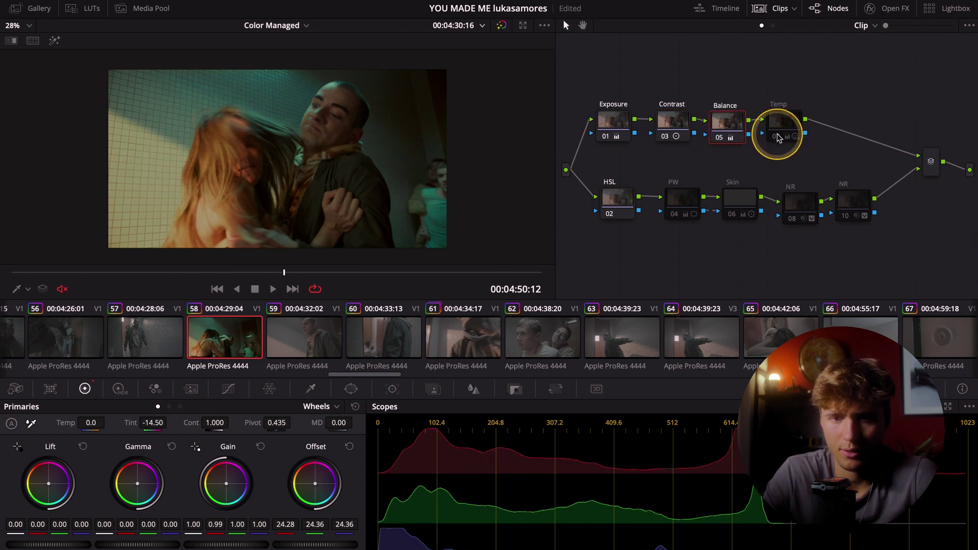
{"action": "left_click", "coordinate": [777, 137]}
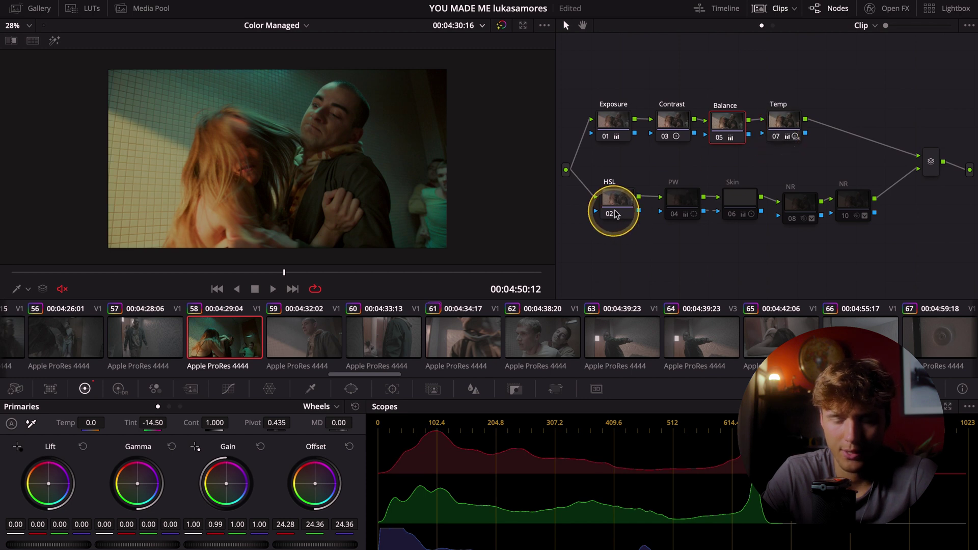
{"action": "left_click", "coordinate": [670, 216]}
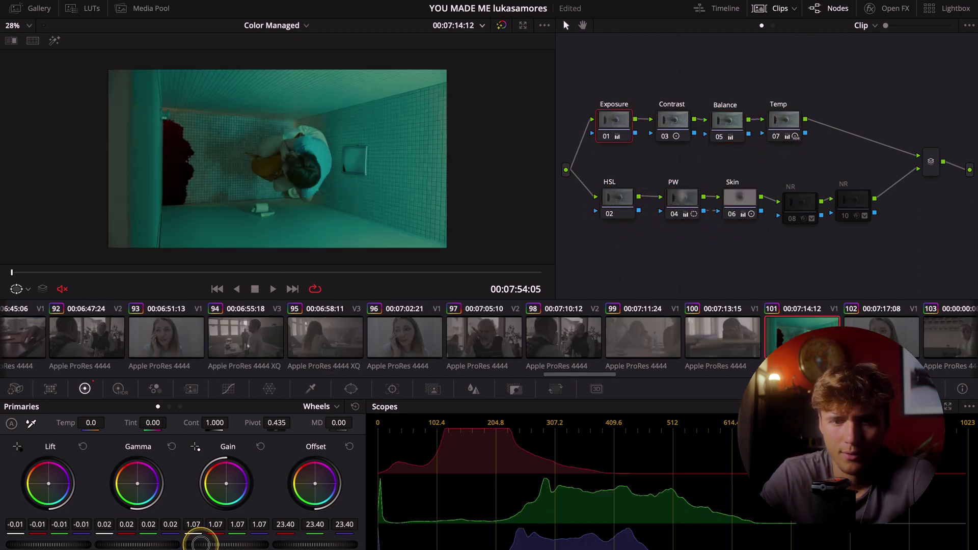
Set the Offset on clip 101's Exposure node to 25.50 and reset the grade of its HSL node
{"action": "left_click_drag", "start_coordinate": [208, 541], "coordinate": [236, 543]}
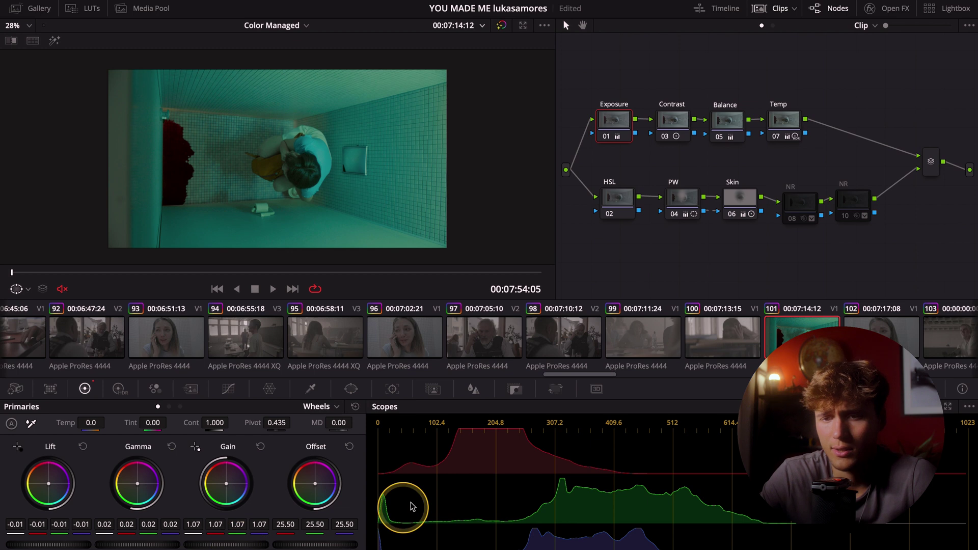
{"action": "right_click", "coordinate": [619, 205]}
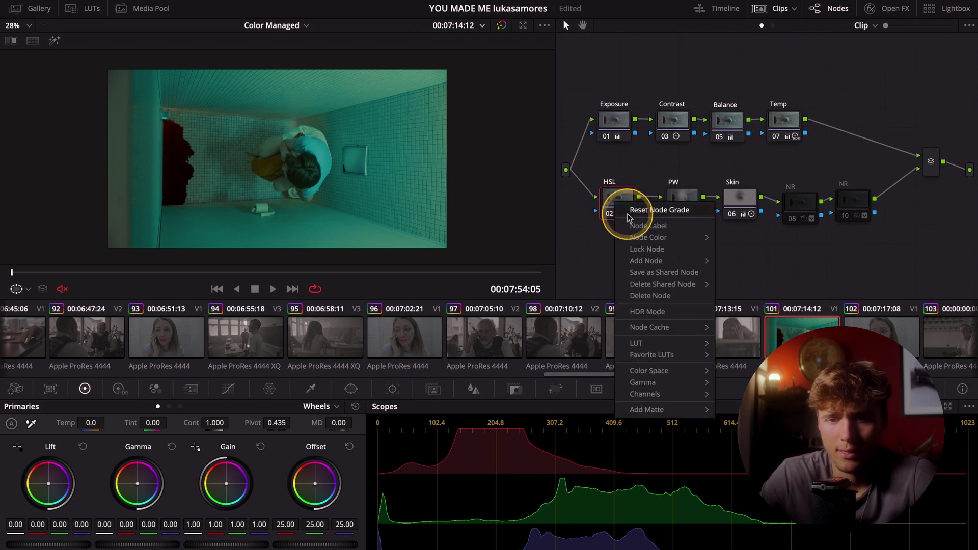
{"action": "left_click", "coordinate": [635, 211]}
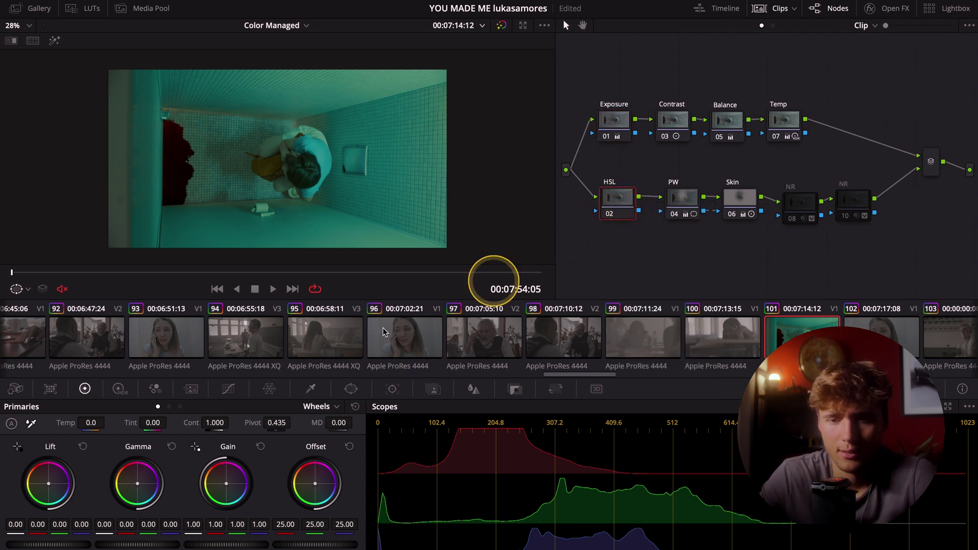
Highlight the HSL node's selection in the viewer and key the dark red area with the HSL qualifier
{"action": "left_click", "coordinate": [310, 388]}
{"action": "left_click", "coordinate": [54, 42]}
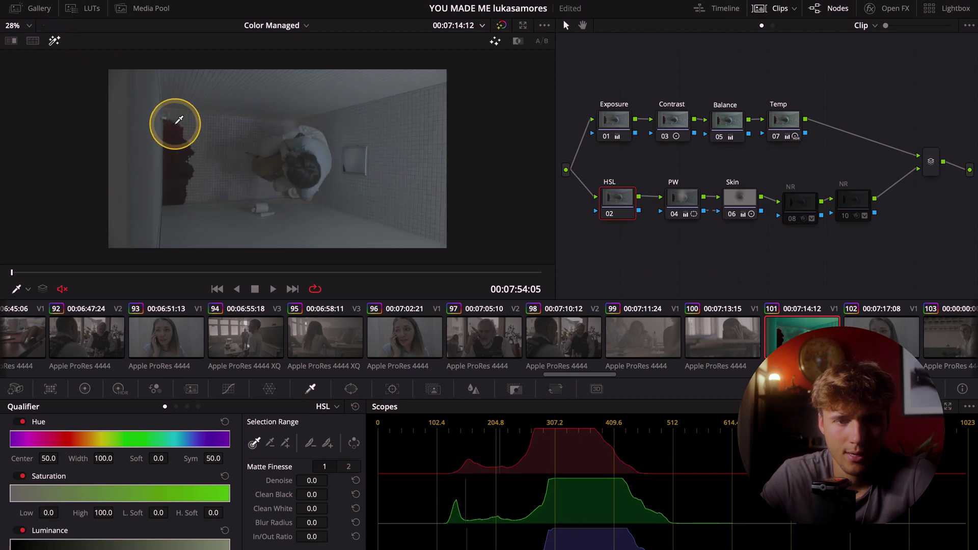
{"action": "left_click_drag", "start_coordinate": [168, 123], "coordinate": [171, 136]}
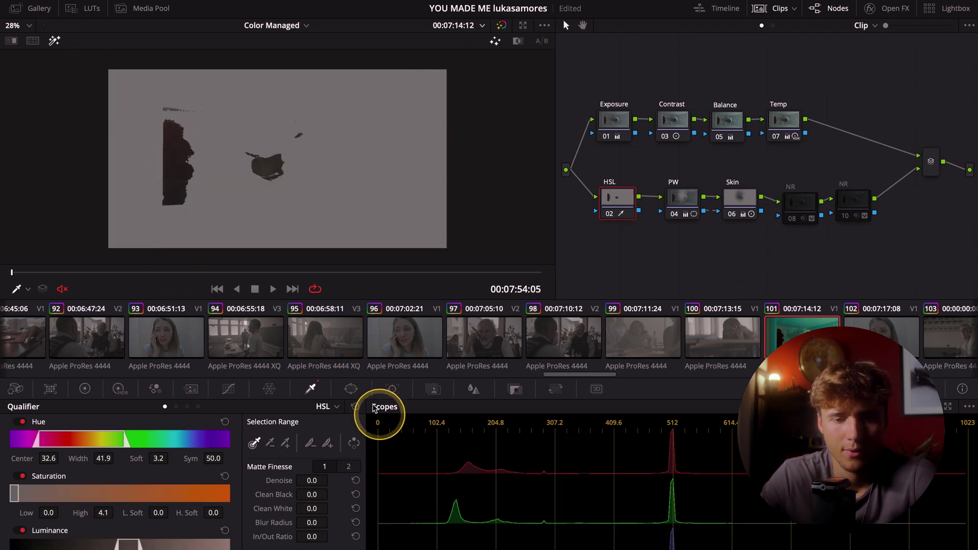
Limit the key with a circular window around the red area, Soft 1 at 5.11 and aspect 47.89, and turn off the highlight
{"action": "left_click", "coordinate": [351, 389]}
{"action": "left_click", "coordinate": [24, 481]}
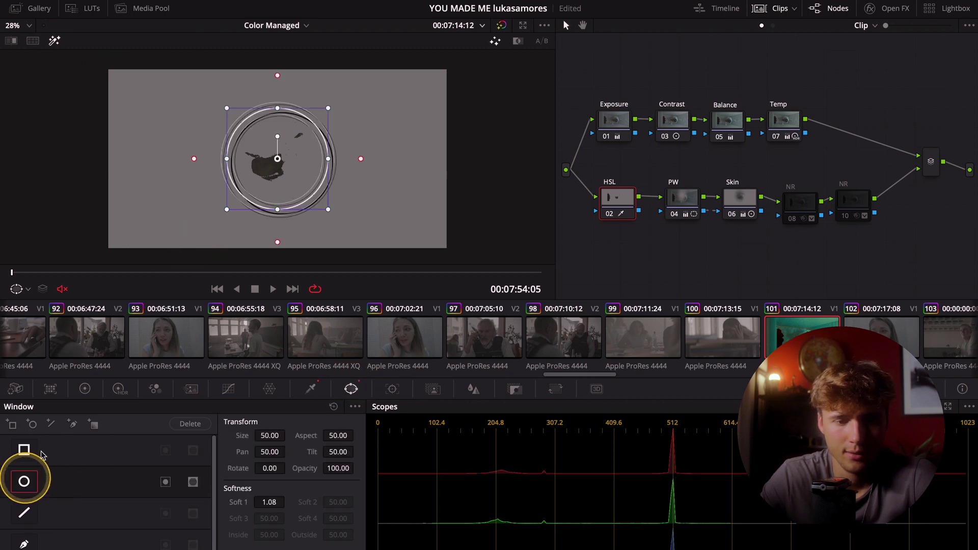
{"action": "left_click_drag", "start_coordinate": [291, 167], "coordinate": [179, 170]}
{"action": "mouse_move", "coordinate": [165, 211]}
{"action": "left_mouse_down"}
{"action": "mouse_move", "coordinate": [164, 227]}
{"action": "mouse_move", "coordinate": [166, 215]}
{"action": "left_mouse_up"}
{"action": "left_click_drag", "start_coordinate": [250, 163], "coordinate": [247, 160]}
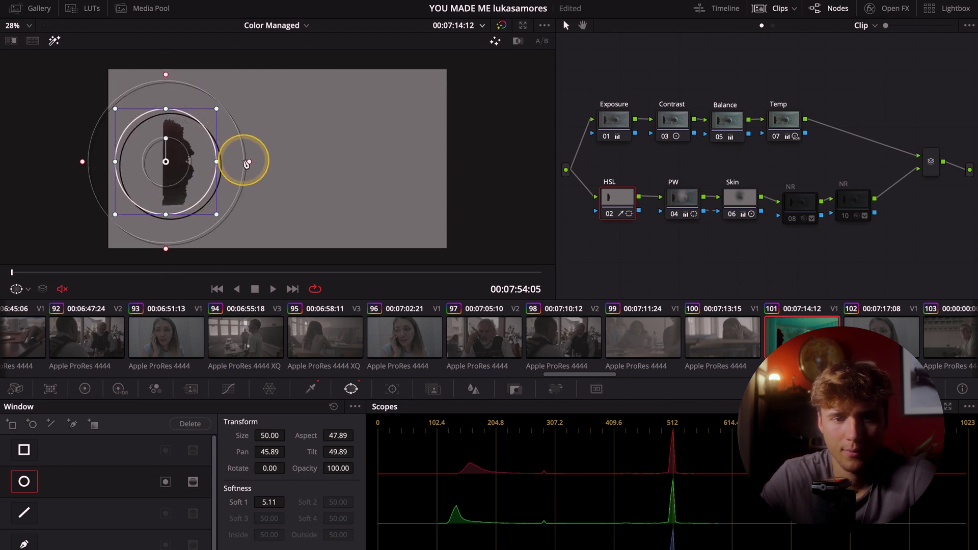
{"action": "left_click", "coordinate": [310, 389]}
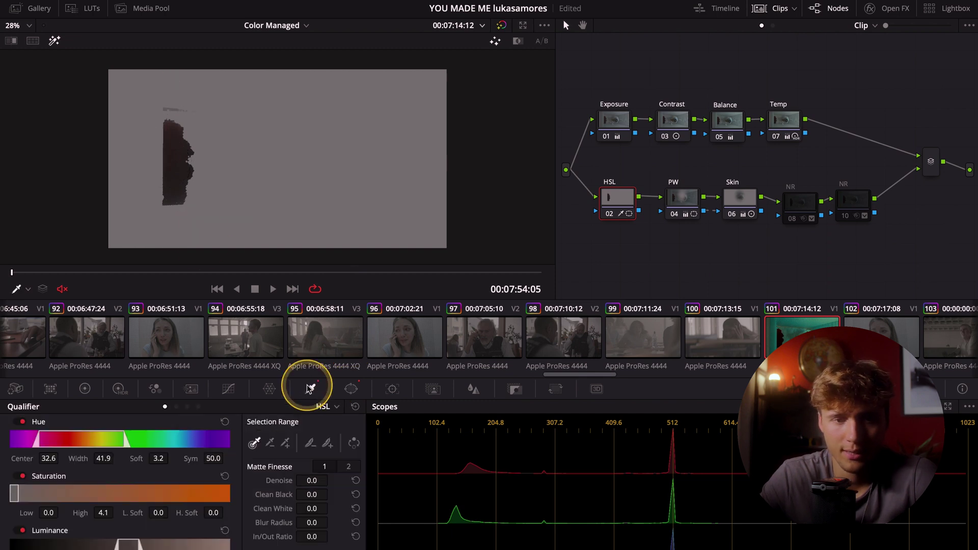
{"action": "left_click", "coordinate": [55, 41]}
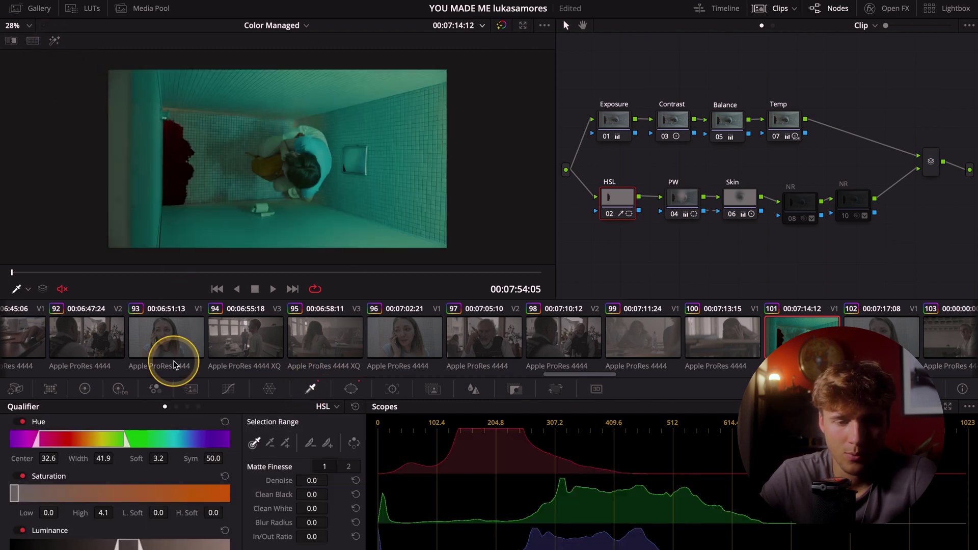
Raise the HSL node's Gamma to 0.02 and Gain to 1.03 in the primaries wheels, with a slight Lift adjustment
{"action": "left_click", "coordinate": [84, 389]}
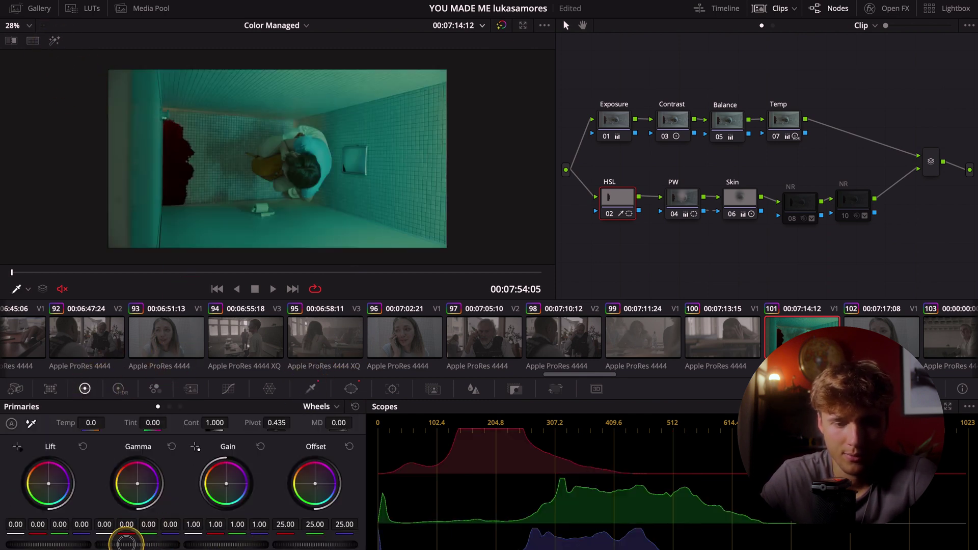
{"action": "left_click_drag", "start_coordinate": [126, 543], "coordinate": [160, 544]}
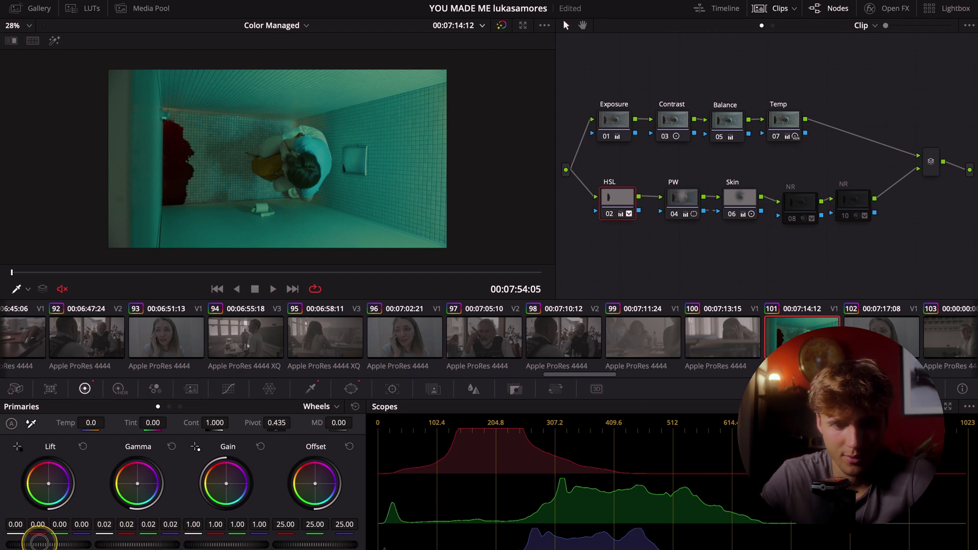
{"action": "left_click_drag", "start_coordinate": [39, 542], "coordinate": [59, 542]}
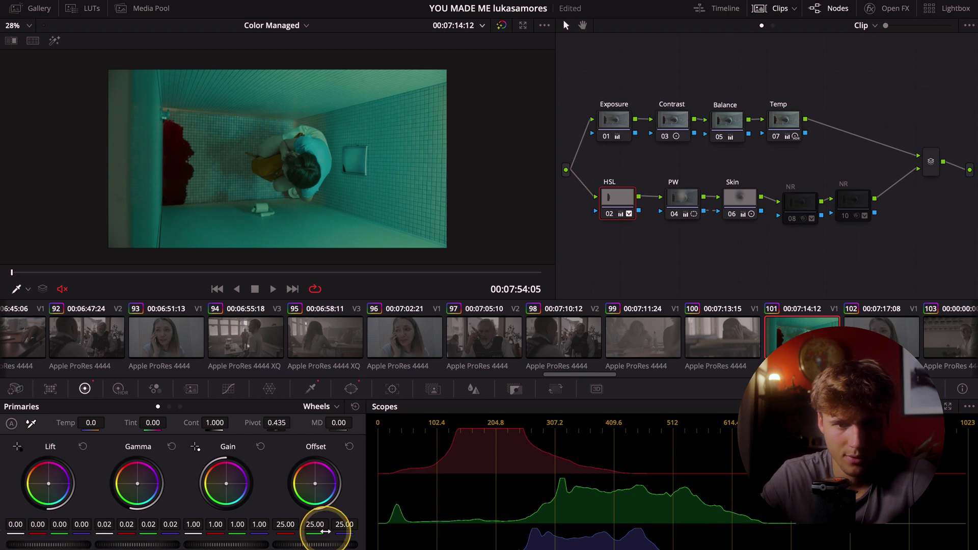
{"action": "left_click_drag", "start_coordinate": [227, 542], "coordinate": [233, 541]}
Toggle the HSL node off and on to compare the red area with and without its adjustment
{"action": "key", "text": "ctrl+d"}
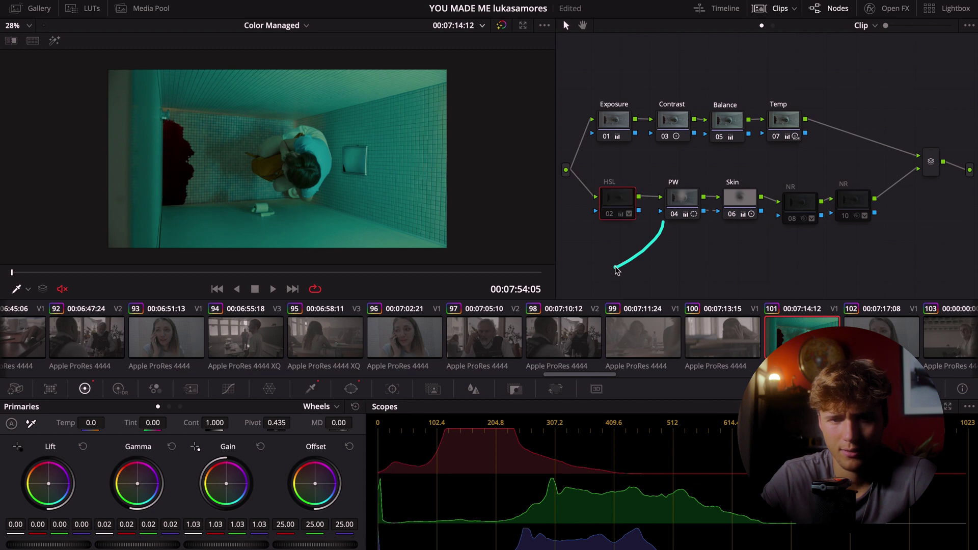
{"action": "key", "text": "ctrl+d"}
{"action": "key", "text": "ctrl+d"}
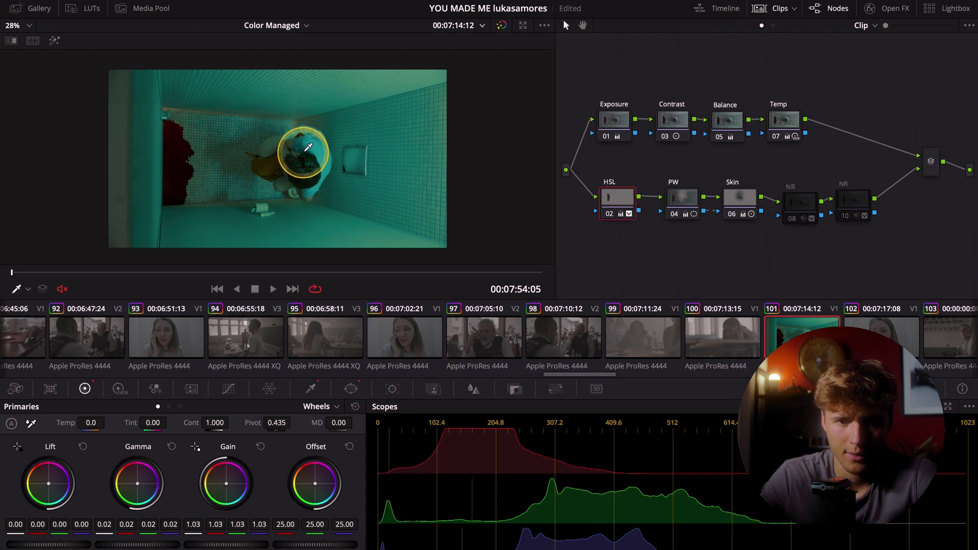
Select the second NR node and examine the noise on the crouching person and the tiled walls up close
{"action": "left_click", "coordinate": [855, 205]}
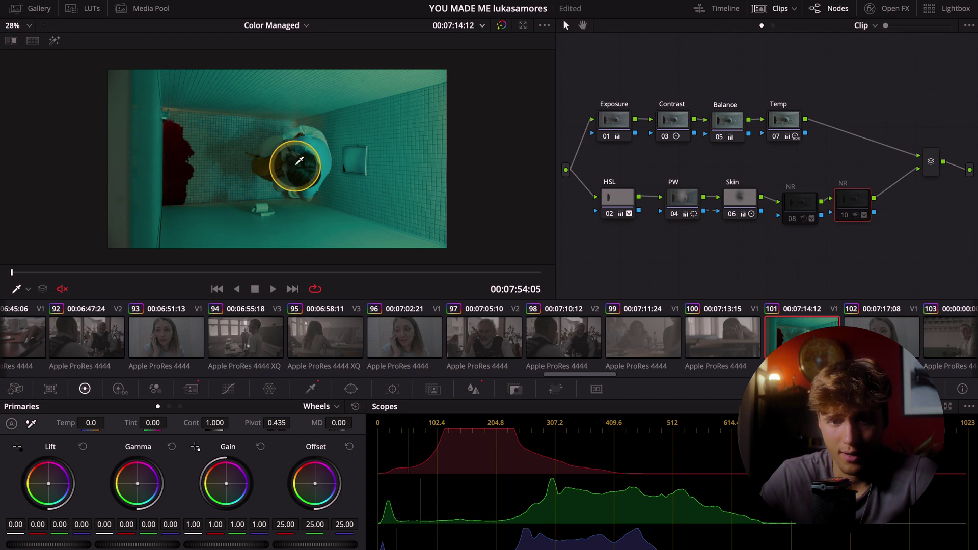
{"action": "scroll", "coordinate": [298, 162], "scroll_direction": "up", "scroll_amount": 2}
{"action": "scroll", "coordinate": [300, 161], "scroll_direction": "up", "scroll_amount": 5}
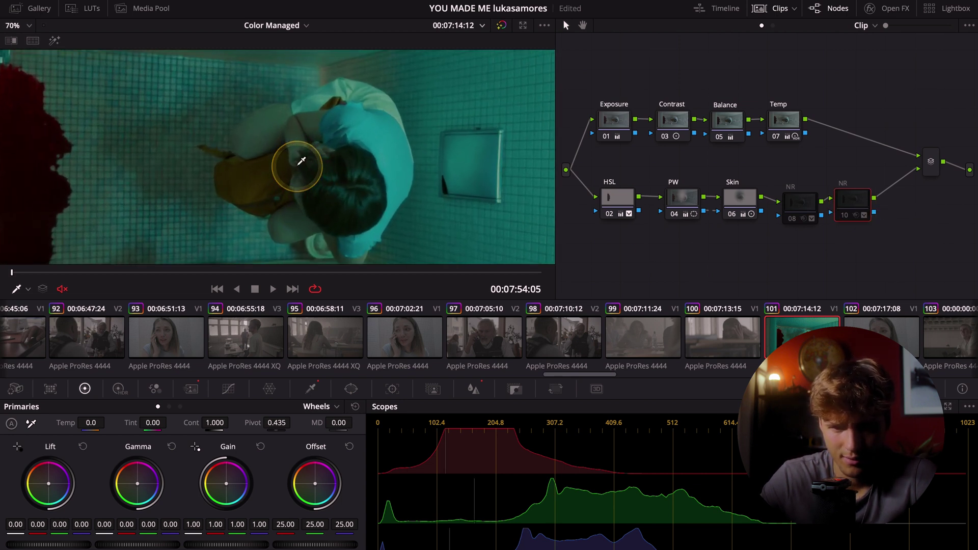
{"action": "scroll", "coordinate": [301, 161], "scroll_direction": "down", "scroll_amount": 3}
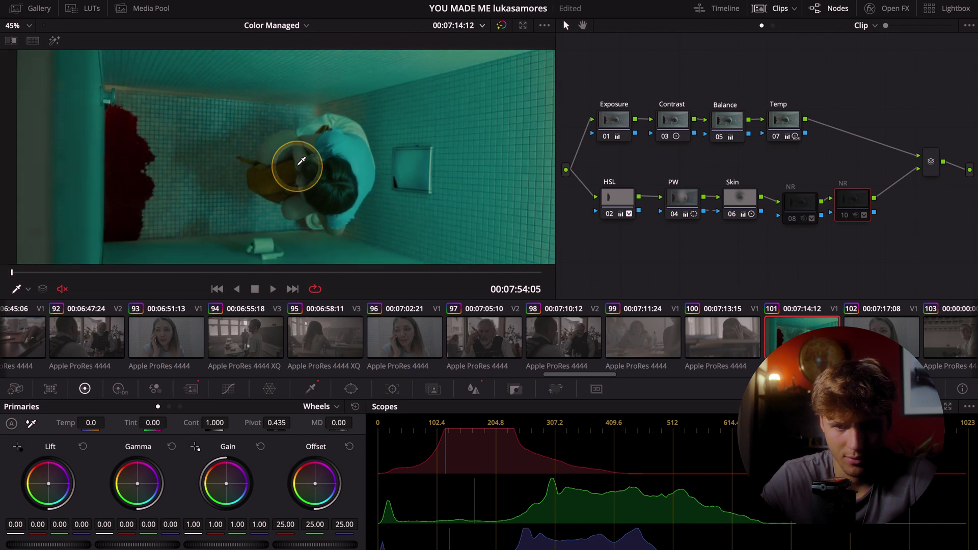
{"action": "scroll", "coordinate": [306, 162], "scroll_direction": "up", "scroll_amount": 4}
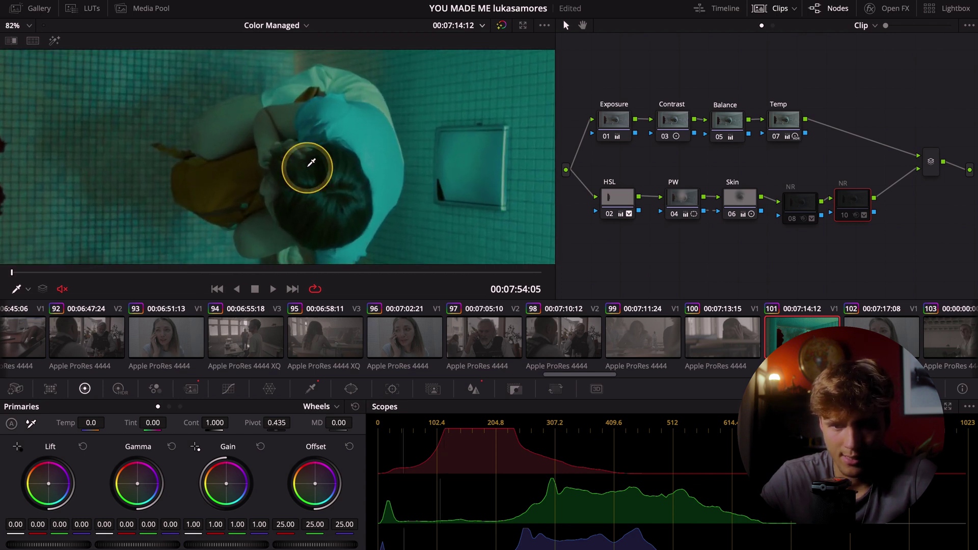
{"action": "scroll", "coordinate": [312, 162], "scroll_direction": "up", "scroll_amount": 2}
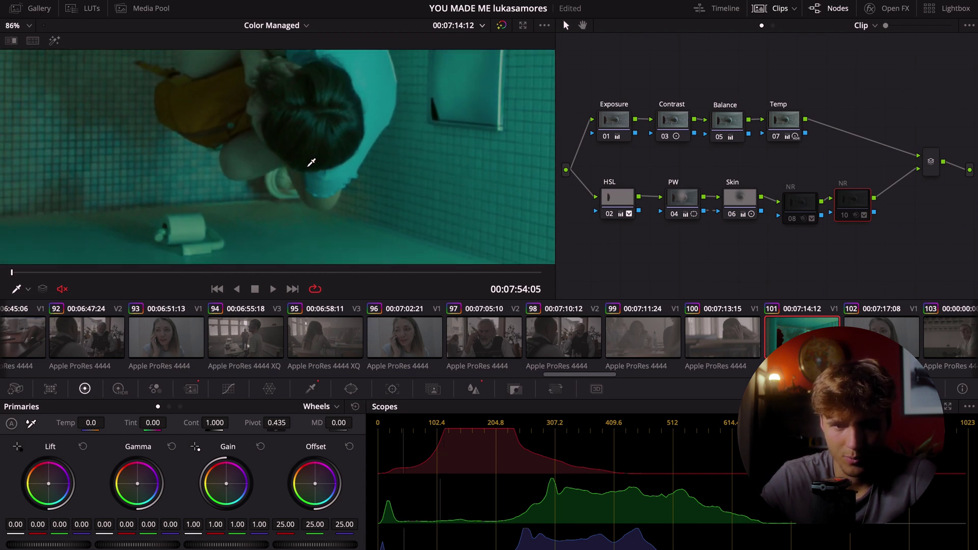
{"action": "scroll", "coordinate": [311, 162], "scroll_direction": "down", "scroll_amount": 5}
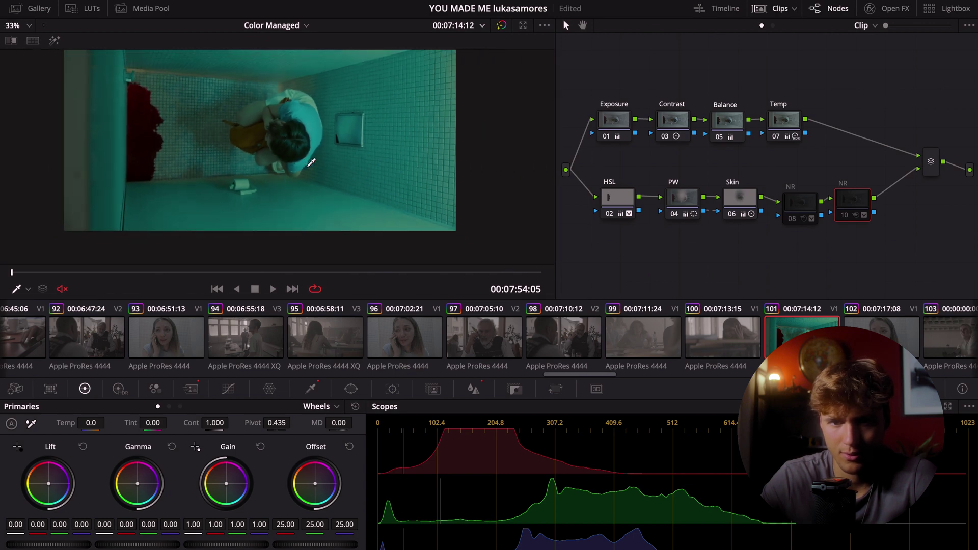